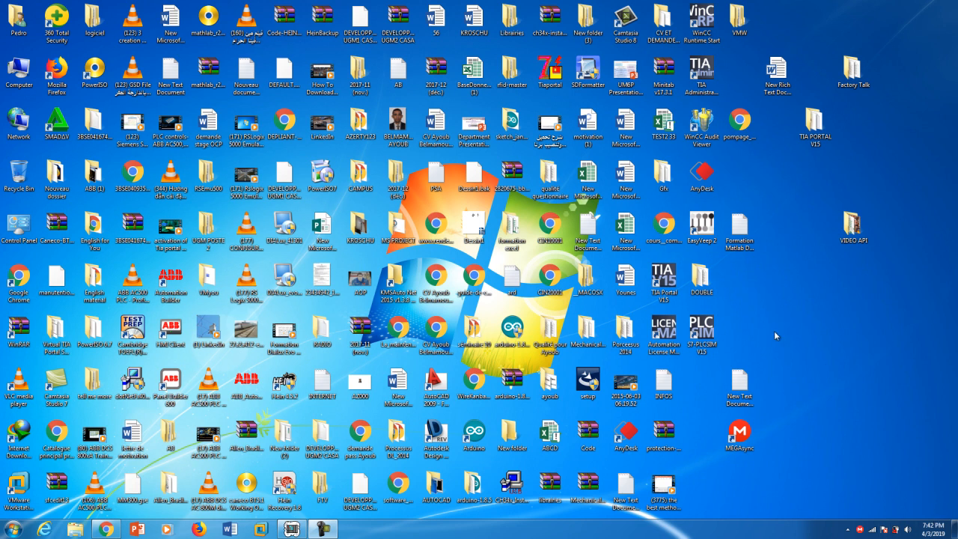
# Launch TIA Portal V15 and create a new project named Tuto IHM.
pyautogui.doubleClick(664, 276)
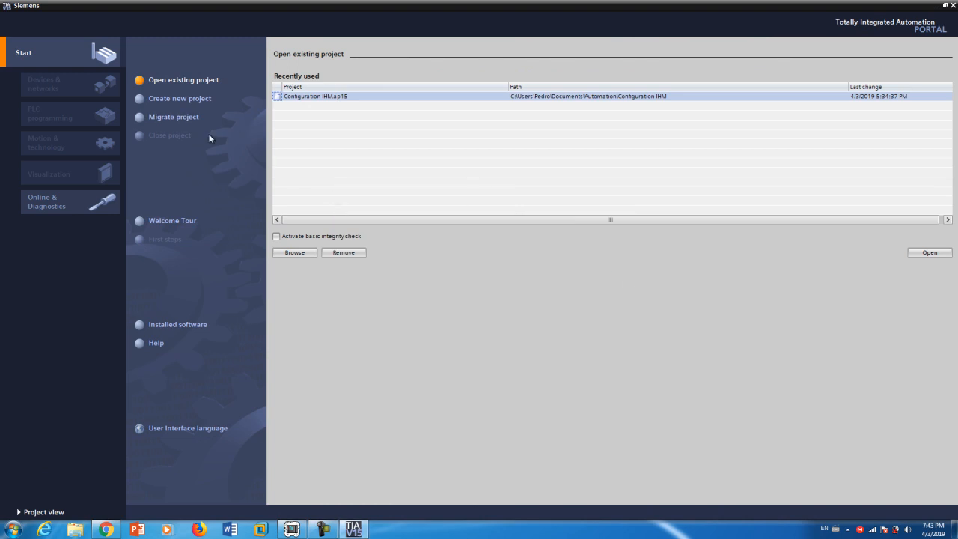
pyautogui.click(189, 103)
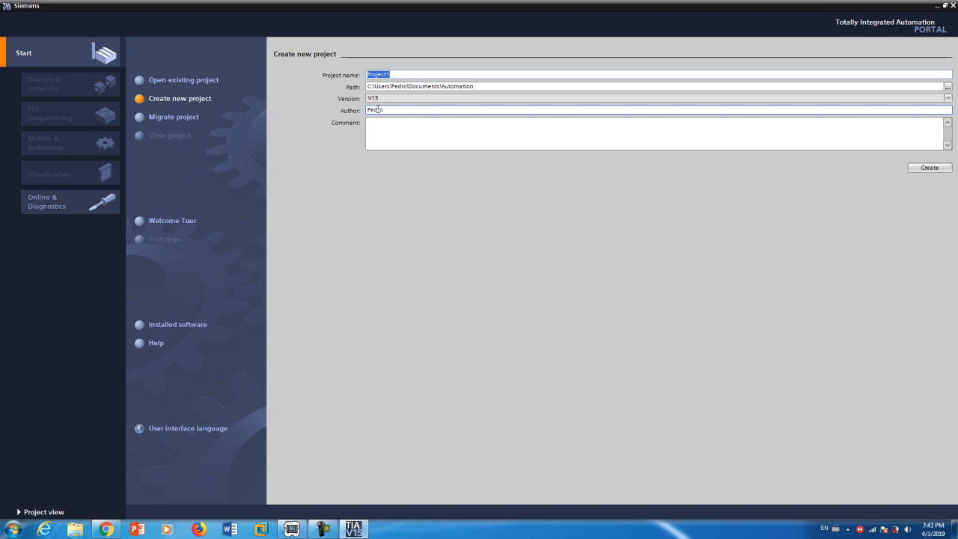
pyautogui.write('1')
pyautogui.write('u')
pyautogui.write('to')
pyautogui.write(' IHM')
pyautogui.click(925, 167)
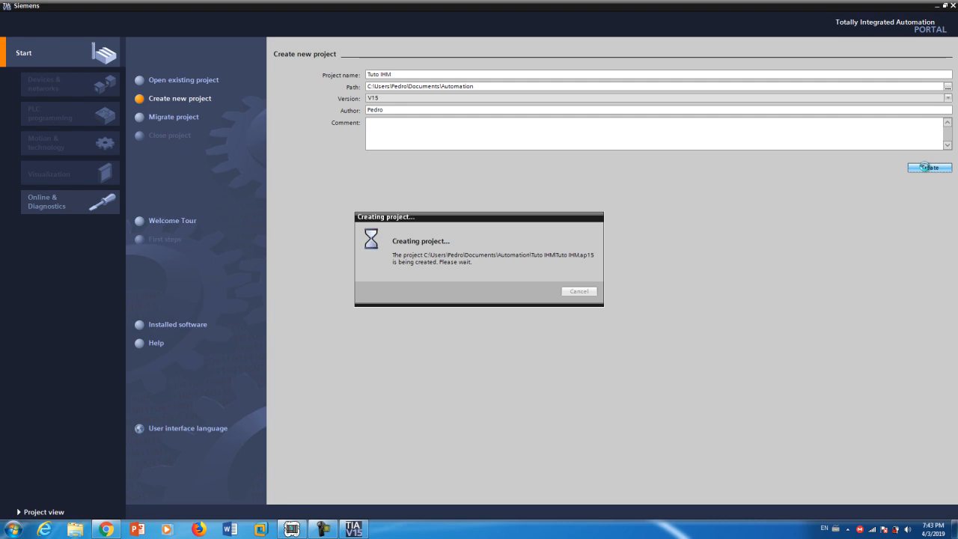
pyautogui.moveTo(322, 530)
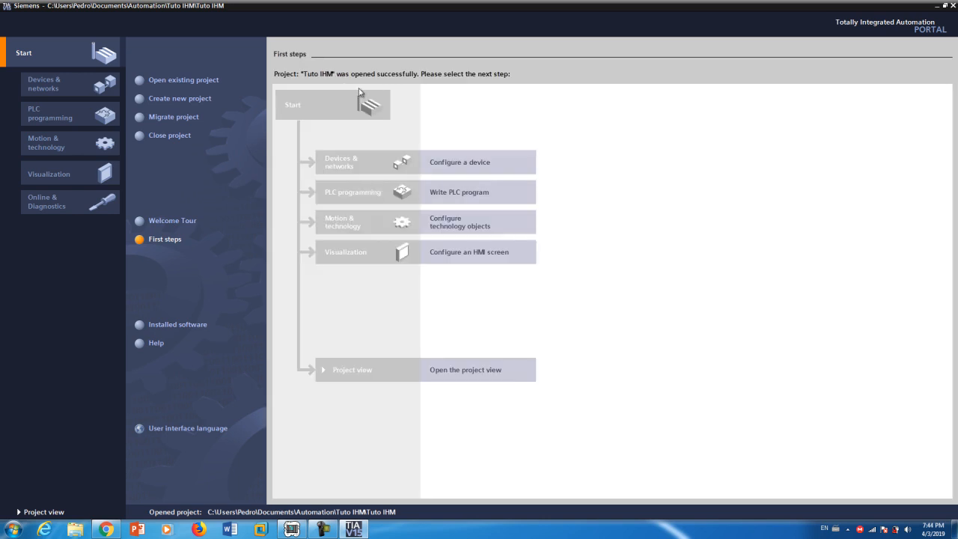
# Add a SIMATIC S7-300 controller to the project: CPU 314C-2 PN/DP, article 6ES7 314-6EH04-0AB0.
pyautogui.click(459, 166)
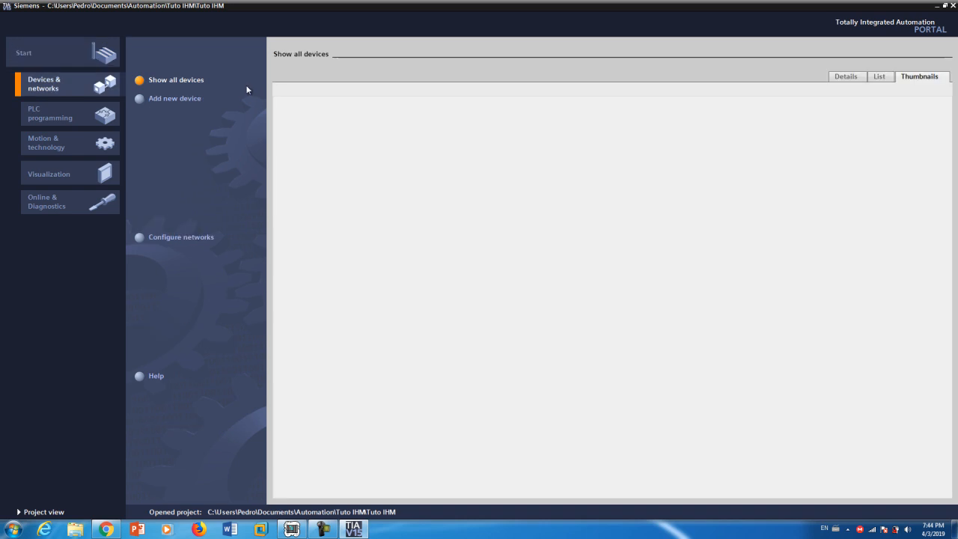
pyautogui.click(190, 101)
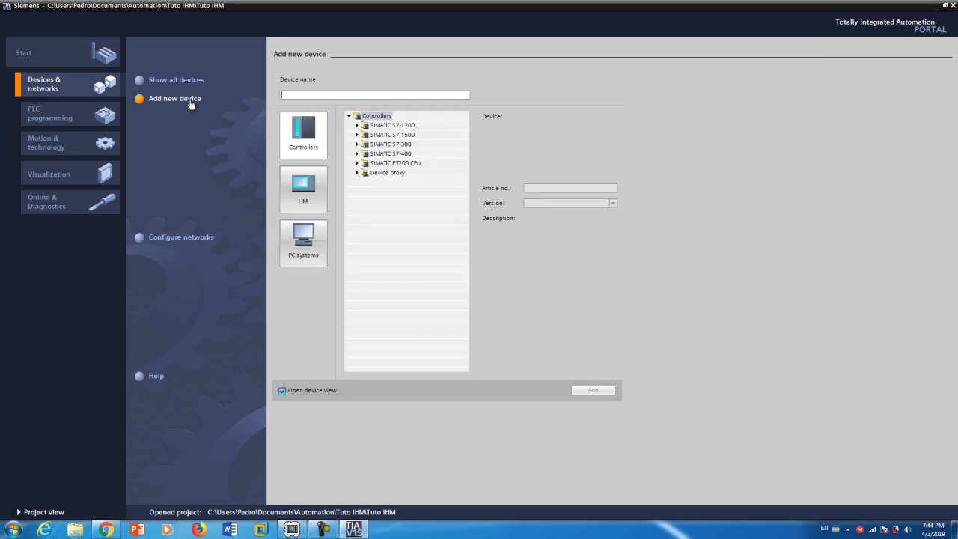
pyautogui.click(358, 145)
pyautogui.click(366, 154)
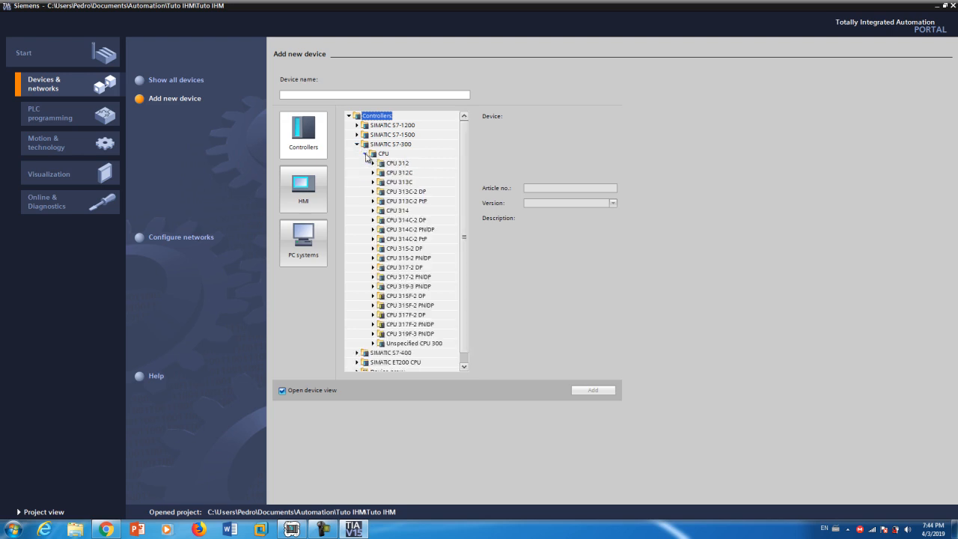
pyautogui.click(372, 230)
pyautogui.click(417, 239)
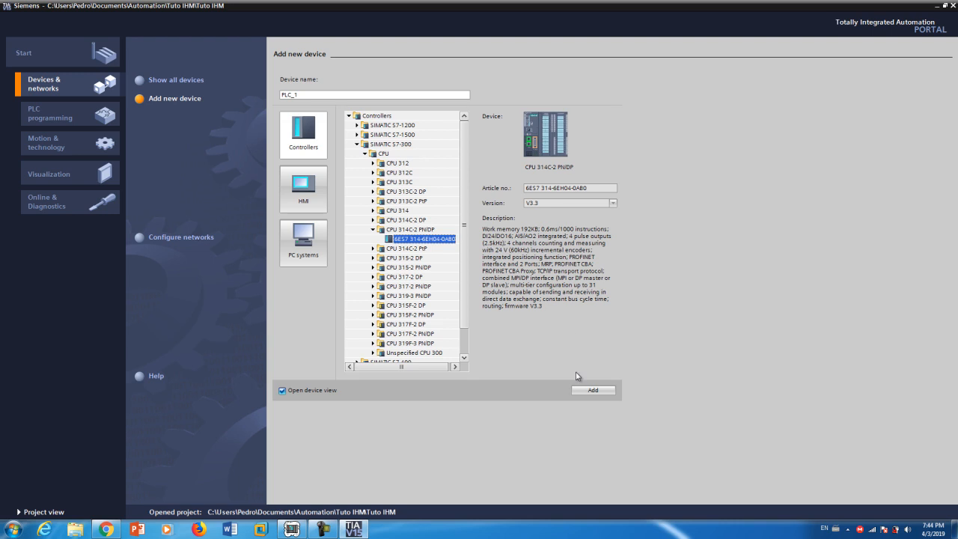
pyautogui.click(603, 396)
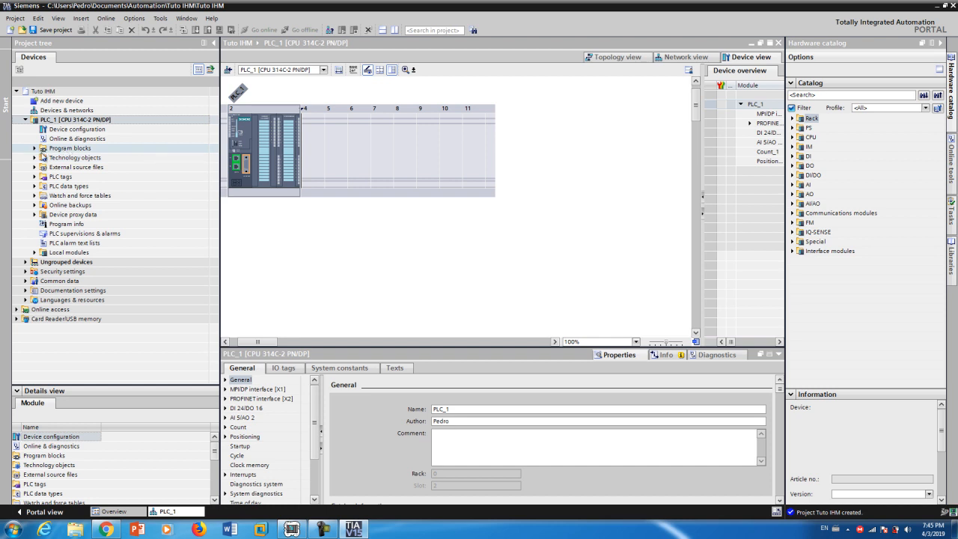
# Open the Main [OB1] program block of PLC_1 for editing.
pyautogui.click(35, 149)
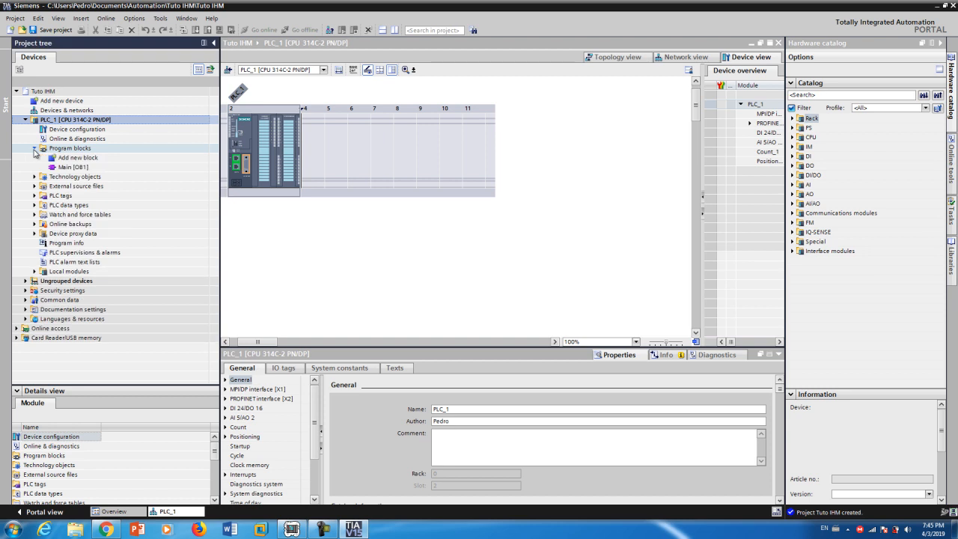
pyautogui.click(70, 167)
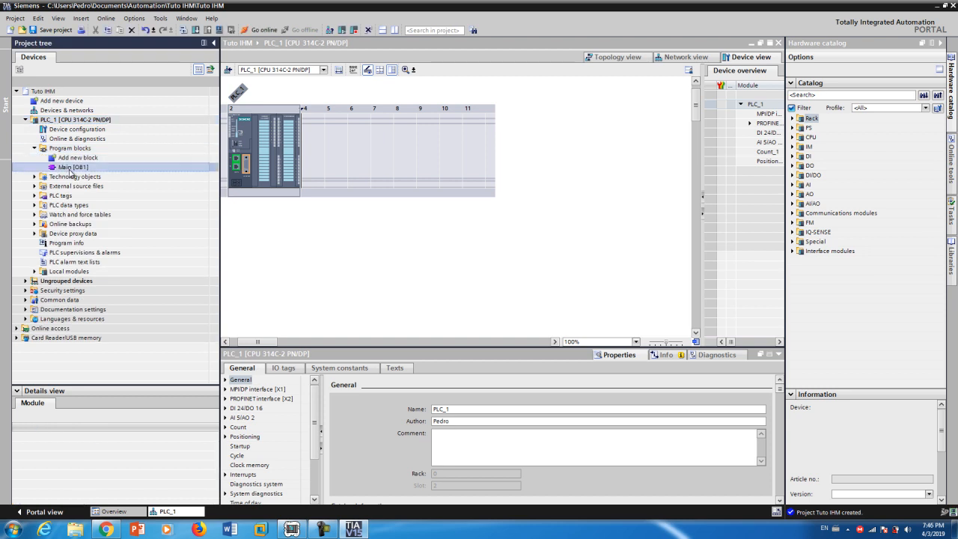
pyautogui.click(70, 168)
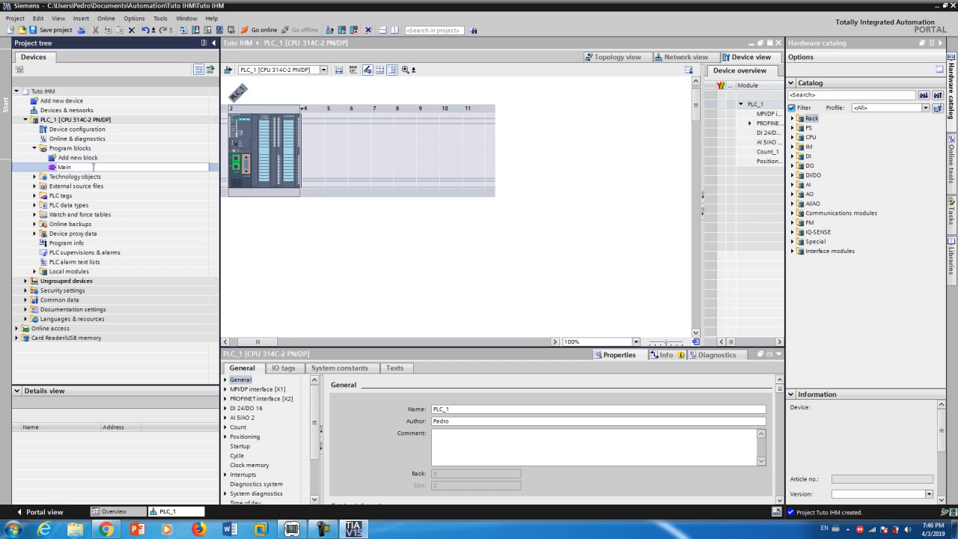
pyautogui.click(54, 171)
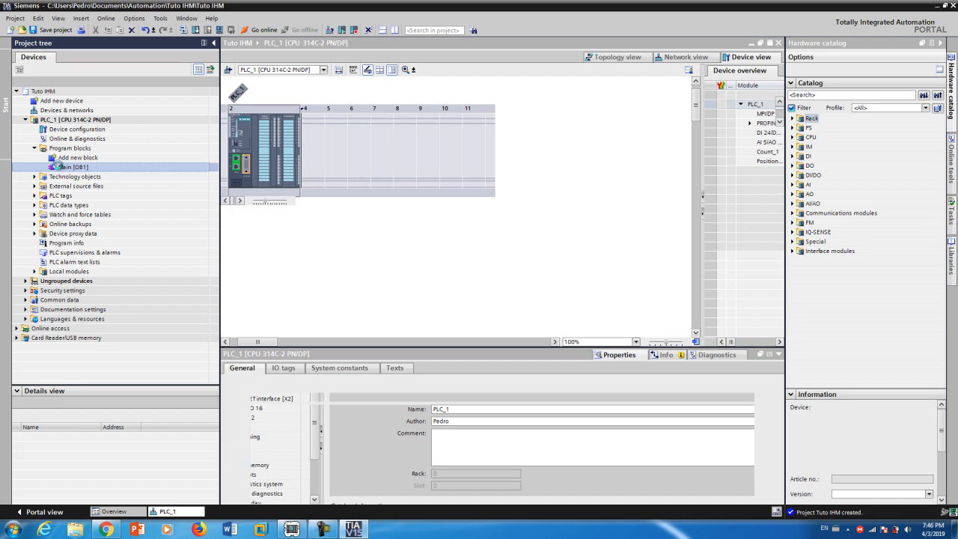
pyautogui.doubleClick(60, 166)
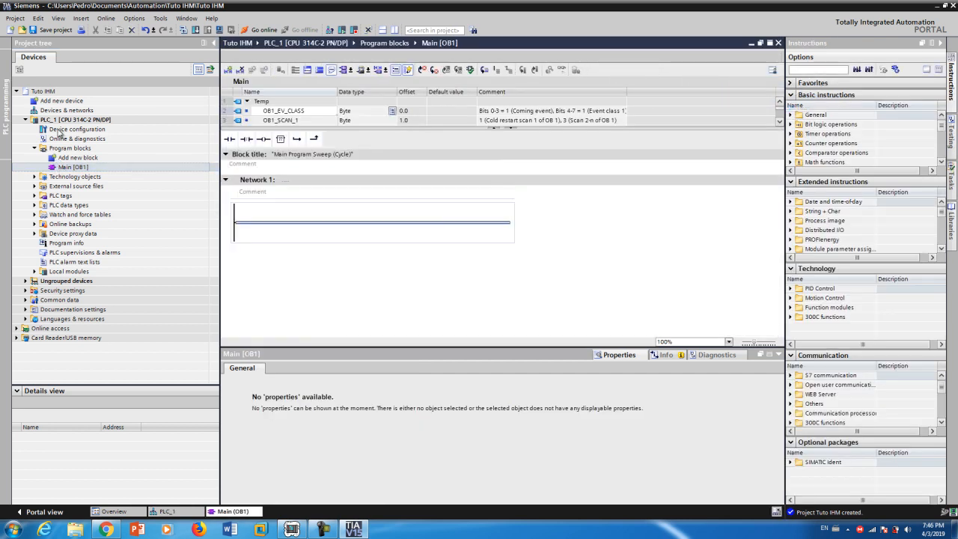
# Place a normally open contact, a normally closed contact and an output coil in series in Network 1.
pyautogui.click(230, 140)
pyautogui.moveTo(231, 140)
pyautogui.mouseDown()
pyautogui.moveTo(262, 180)
pyautogui.moveTo(276, 218)
pyautogui.moveTo(360, 221)
pyautogui.moveTo(337, 217)
pyautogui.moveTo(270, 149)
pyautogui.moveTo(355, 207)
pyautogui.moveTo(361, 219)
pyautogui.moveTo(353, 218)
pyautogui.moveTo(369, 211)
pyautogui.moveTo(322, 217)
pyautogui.mouseUp()
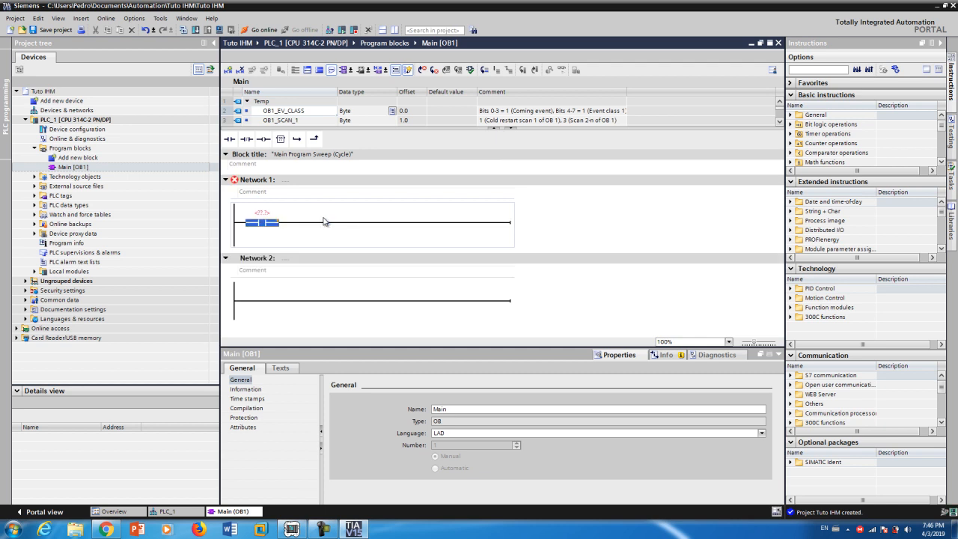
pyautogui.moveTo(250, 141)
pyautogui.mouseDown()
pyautogui.moveTo(321, 216)
pyautogui.moveTo(380, 218)
pyautogui.moveTo(364, 208)
pyautogui.moveTo(363, 217)
pyautogui.moveTo(384, 219)
pyautogui.moveTo(370, 217)
pyautogui.mouseUp()
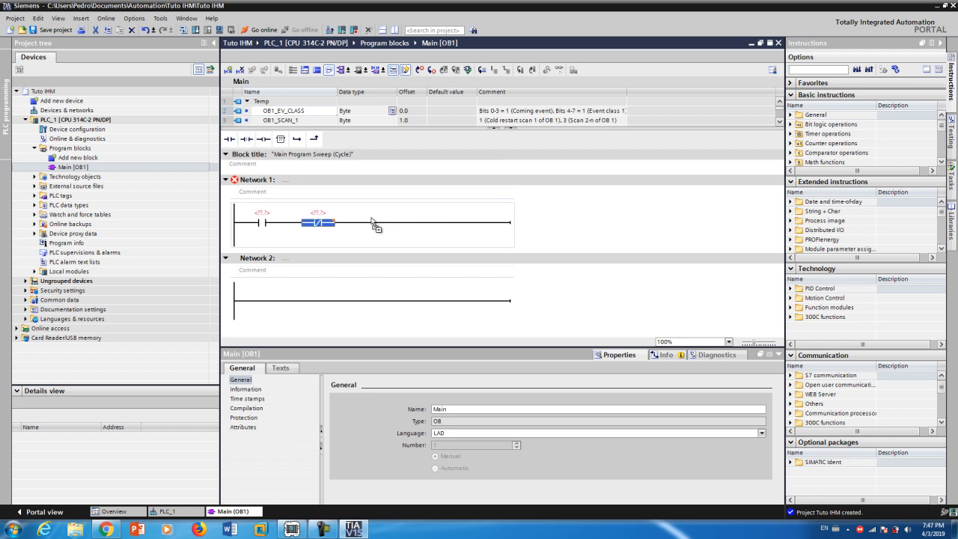
pyautogui.click(263, 139)
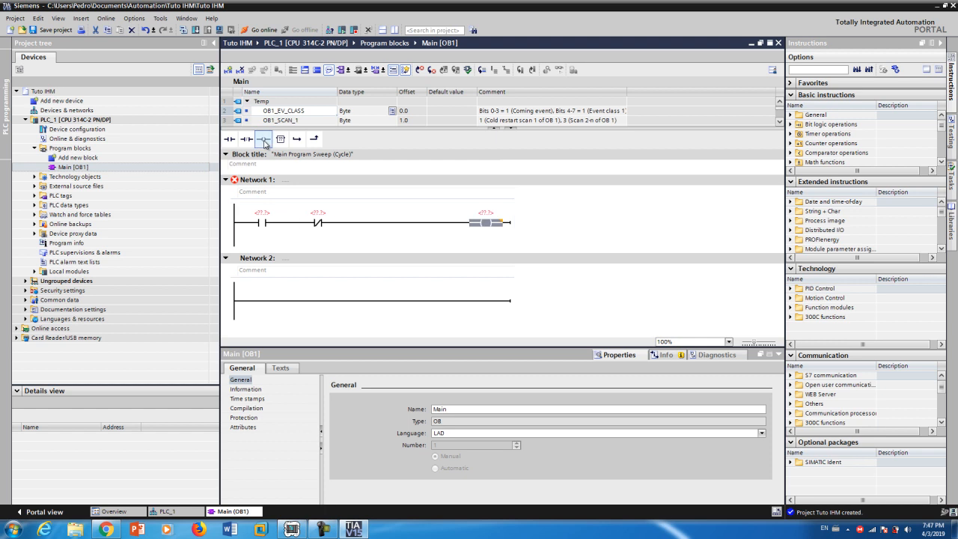
# Add a parallel branch with a normally open contact around the first contact of Network 1.
pyautogui.click(243, 224)
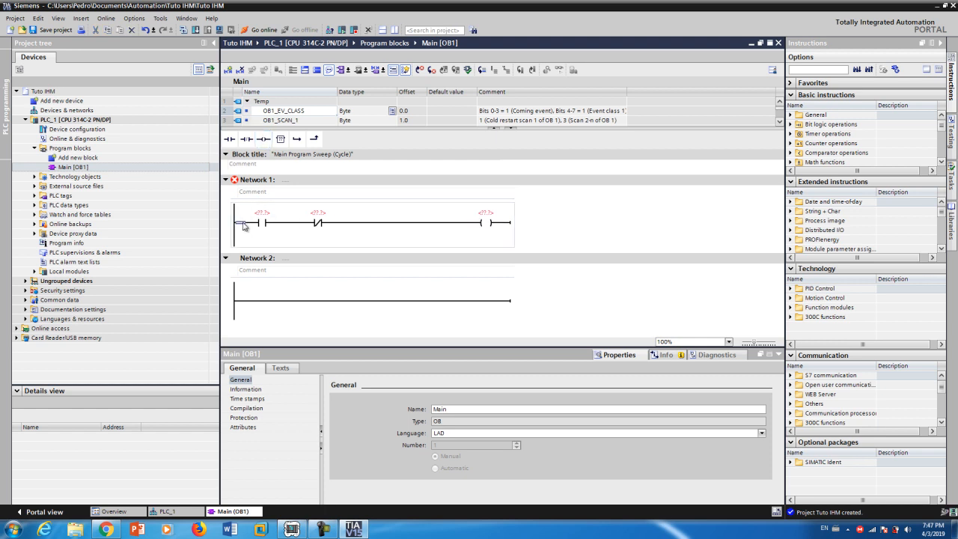
pyautogui.click(297, 141)
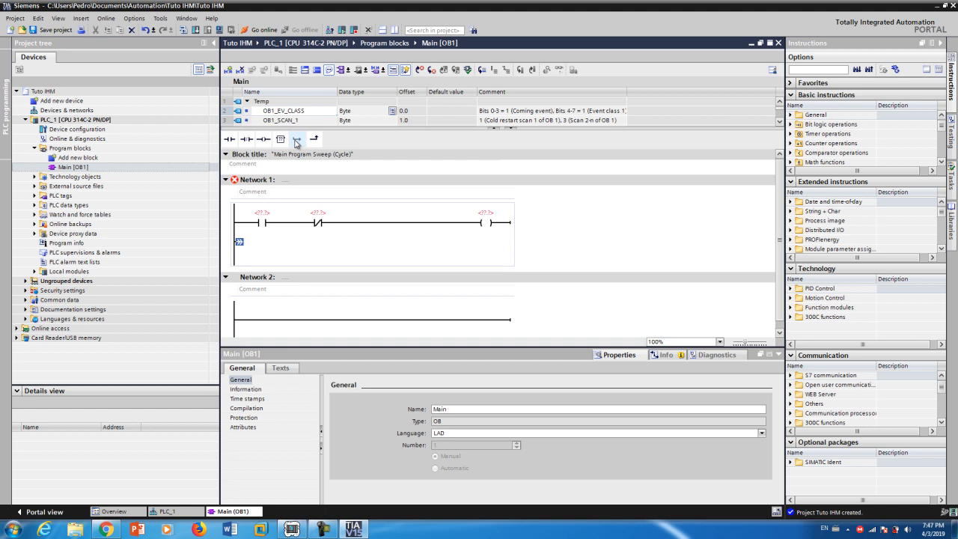
pyautogui.click(232, 141)
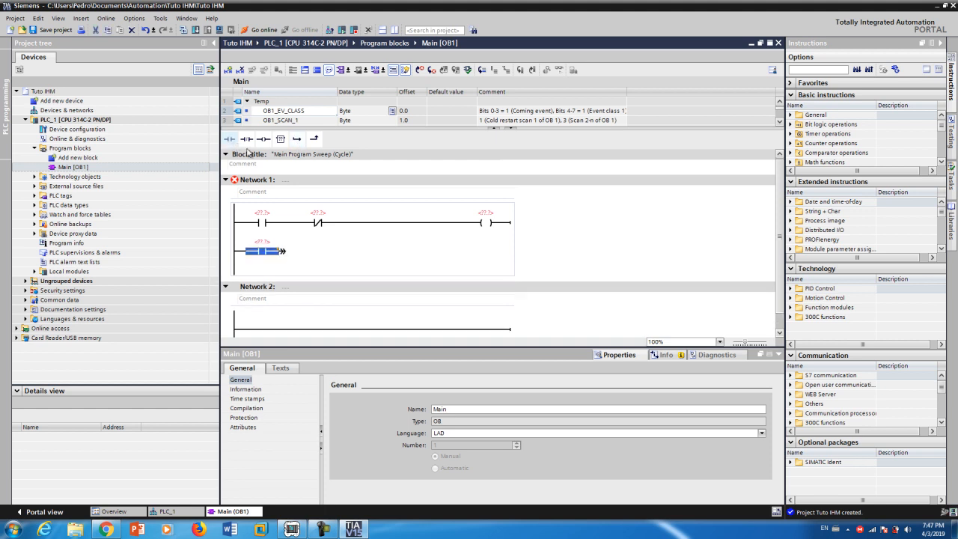
pyautogui.click(319, 140)
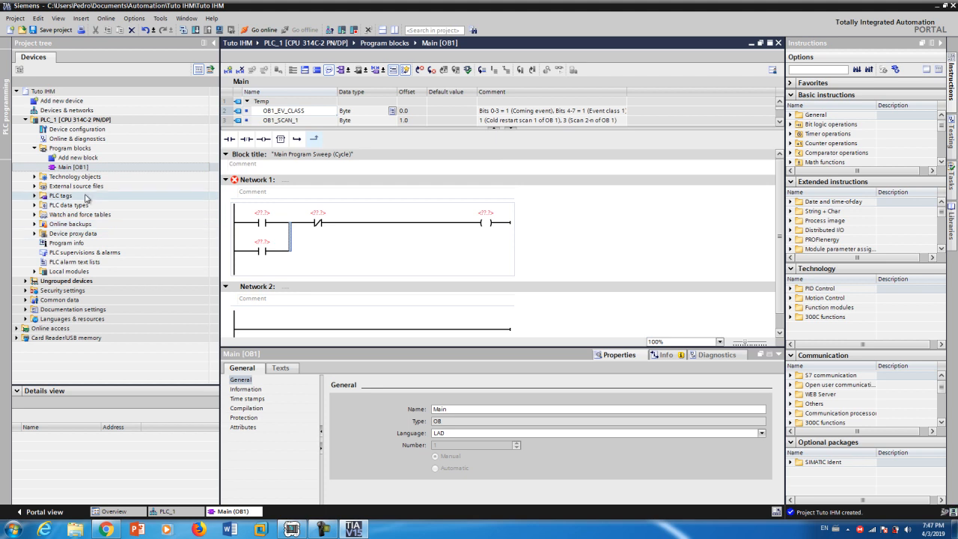
# In the PLC's default tag table, add a Bool tag named MARCHE with memory address %M0.0.
pyautogui.click(34, 196)
pyautogui.click(35, 196)
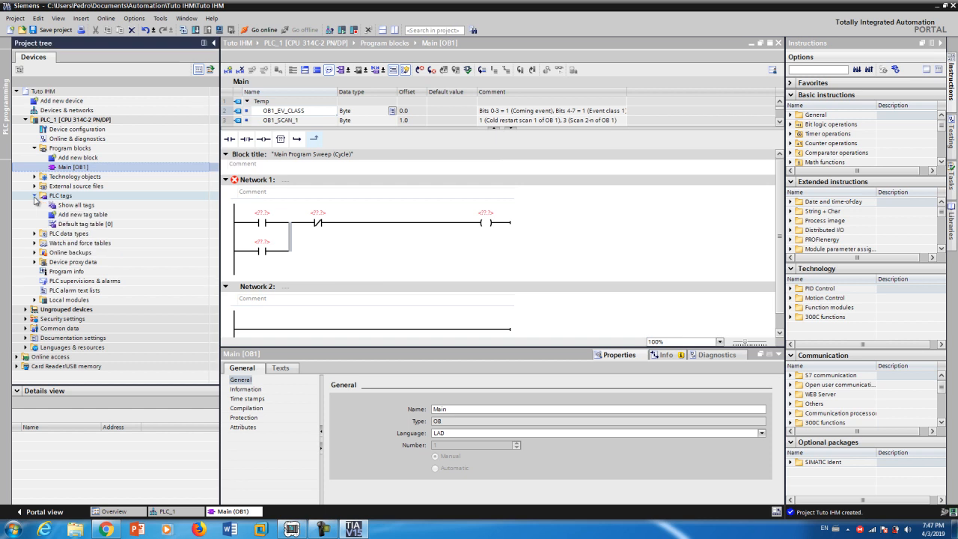
pyautogui.doubleClick(80, 225)
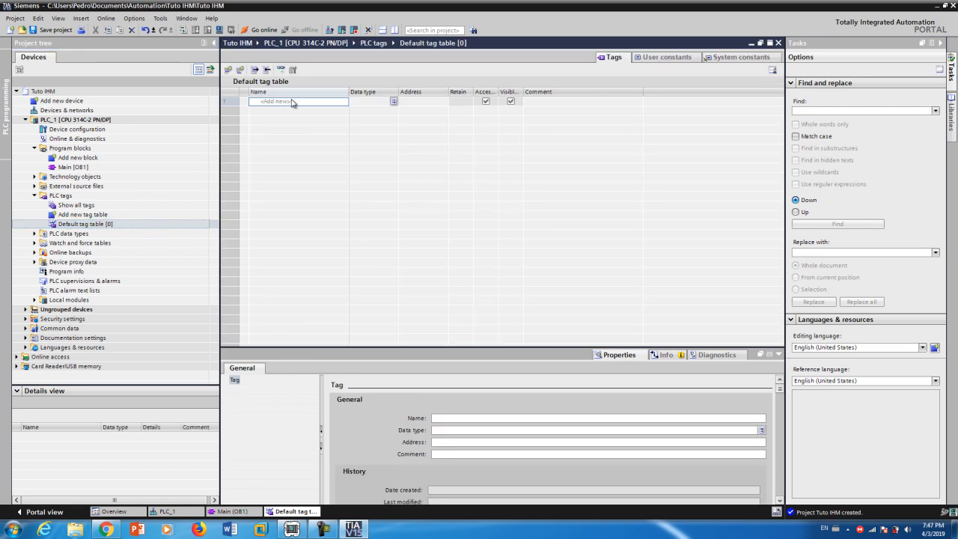
pyautogui.click(298, 101)
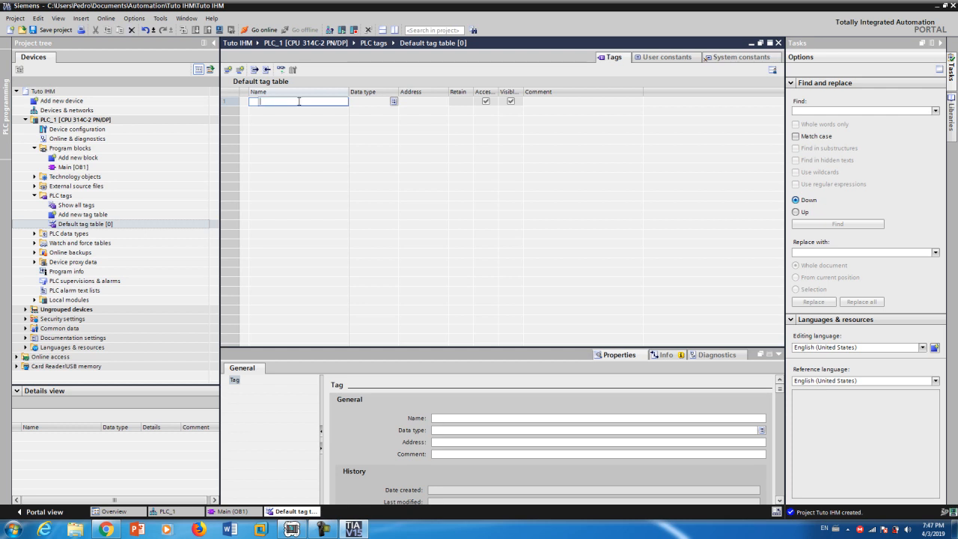
pyautogui.write('MARCHE')
pyautogui.click(395, 102)
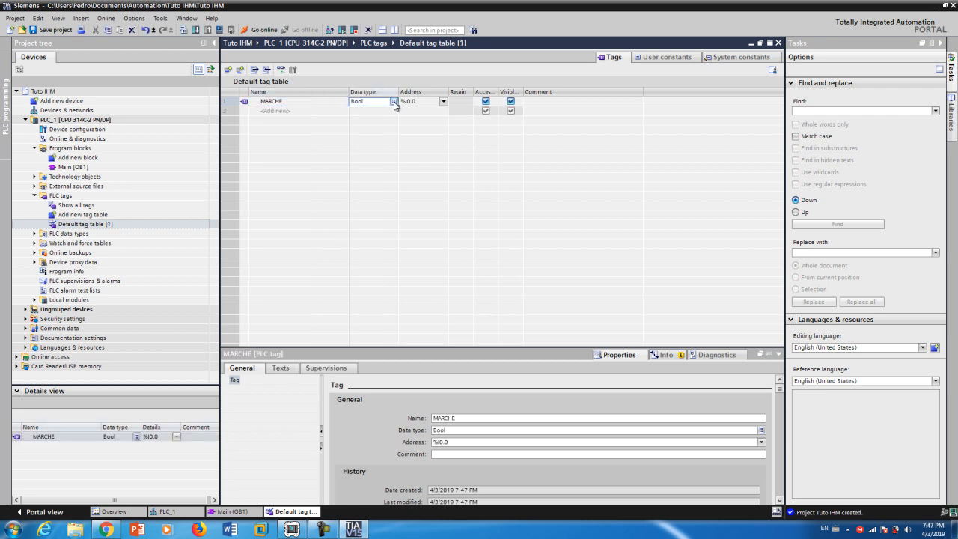
pyautogui.click(443, 102)
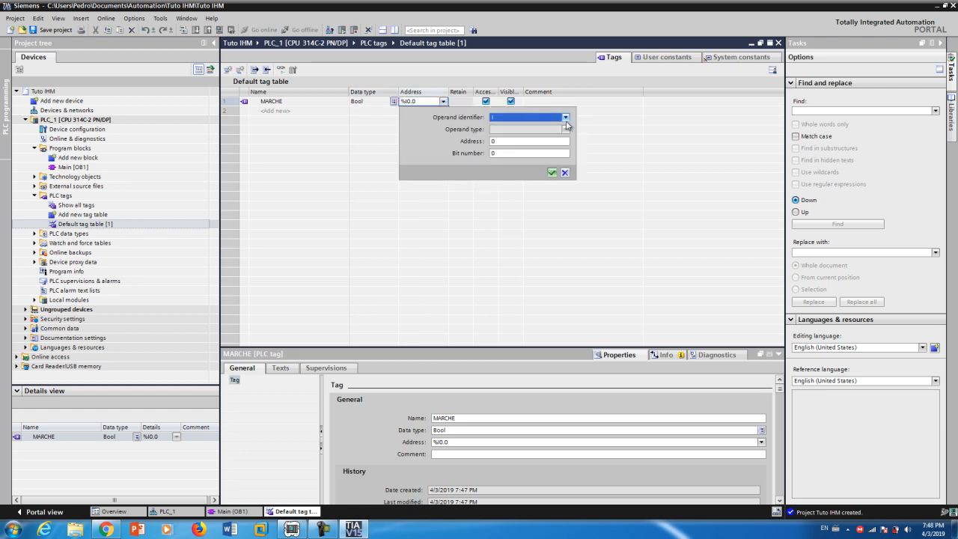
pyautogui.click(565, 118)
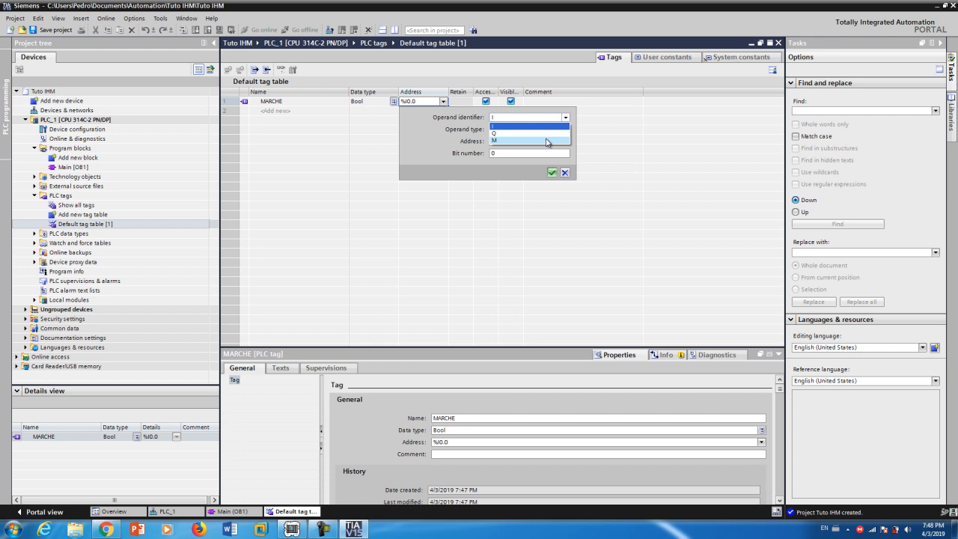
pyautogui.click(547, 141)
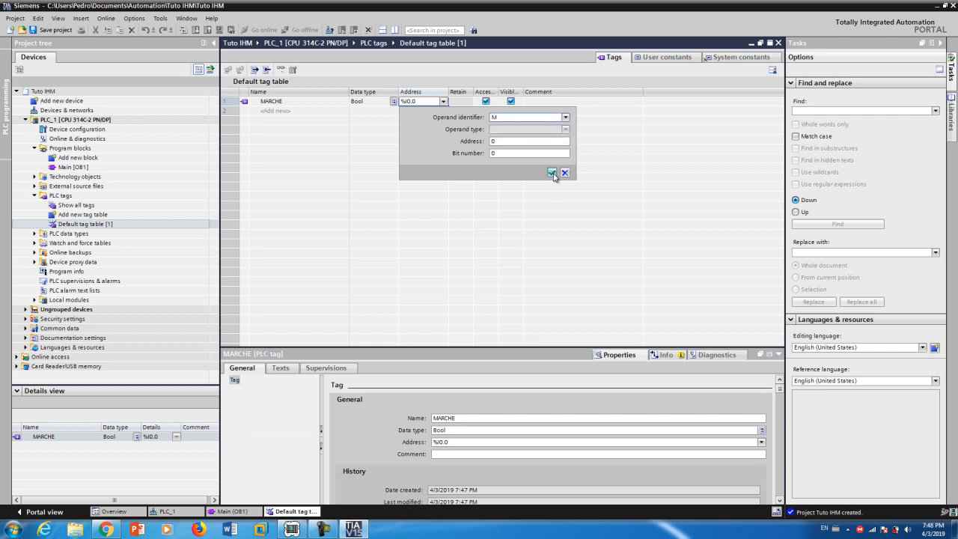
pyautogui.click(552, 174)
# Add a second Bool tag named ARRET at address %M0.1.
pyautogui.click(282, 111)
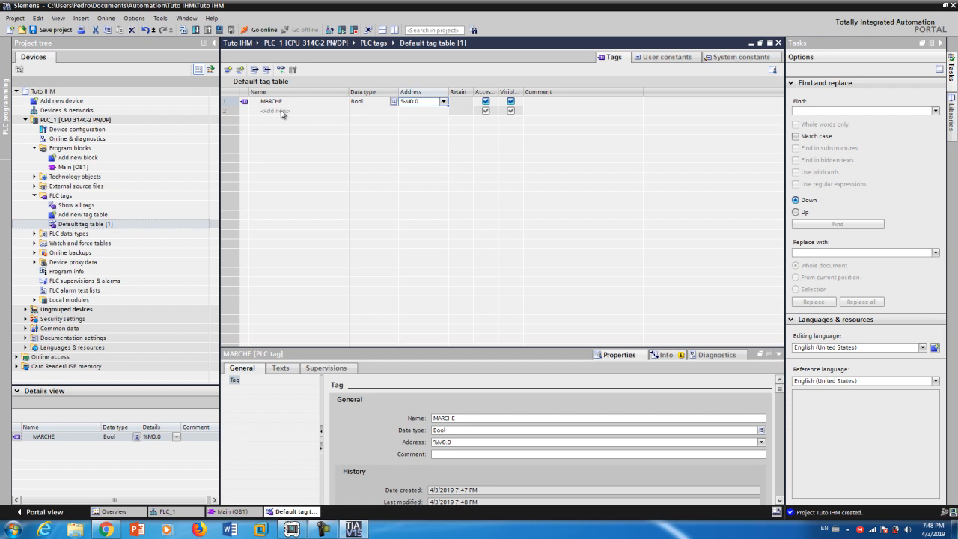
pyautogui.click(281, 111)
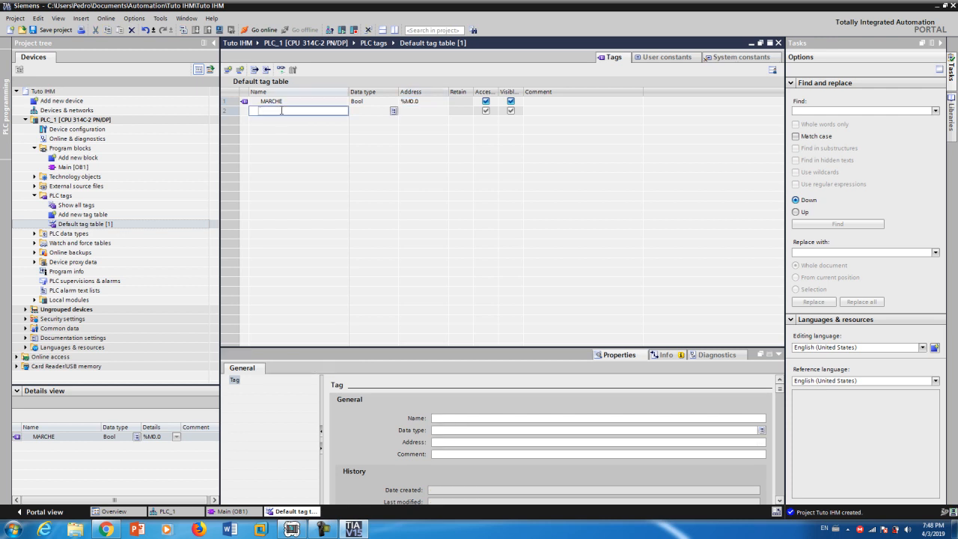
pyautogui.write('ARRET')
pyautogui.click(370, 113)
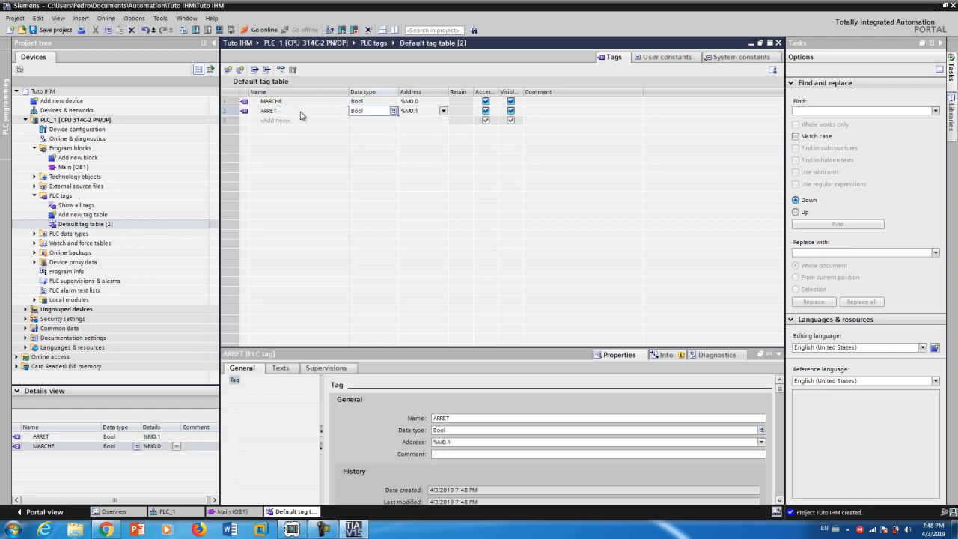
# Add a third Bool tag named MOTEUR at address %M0.2, and minimize the tag table to return to Main [OB1].
pyautogui.click(267, 120)
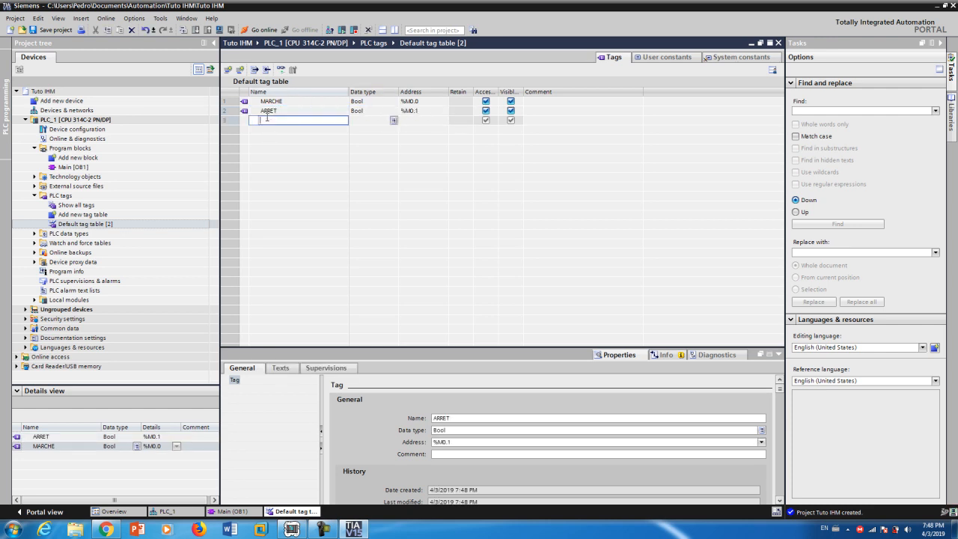
pyautogui.write('MA')
pyautogui.write('TEU')
pyautogui.write('R')
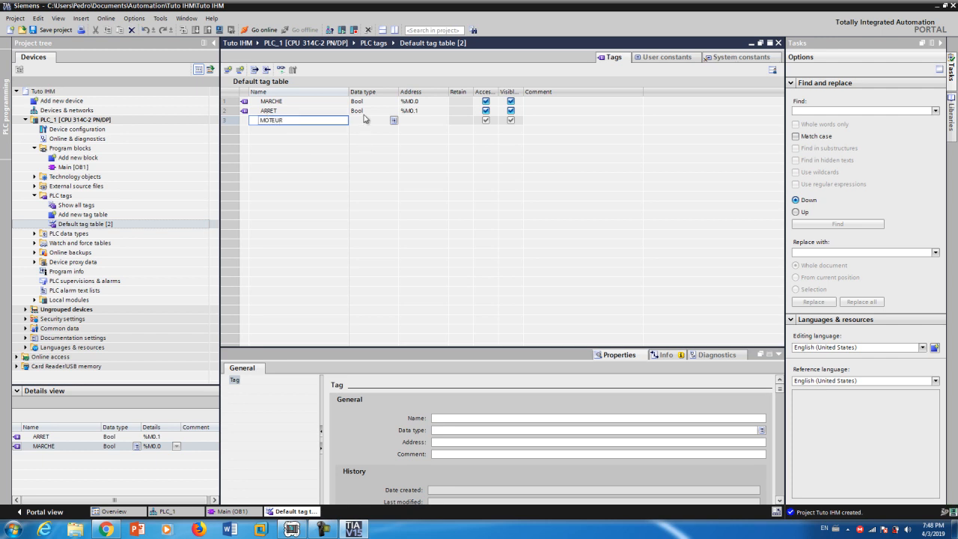
pyautogui.click(376, 121)
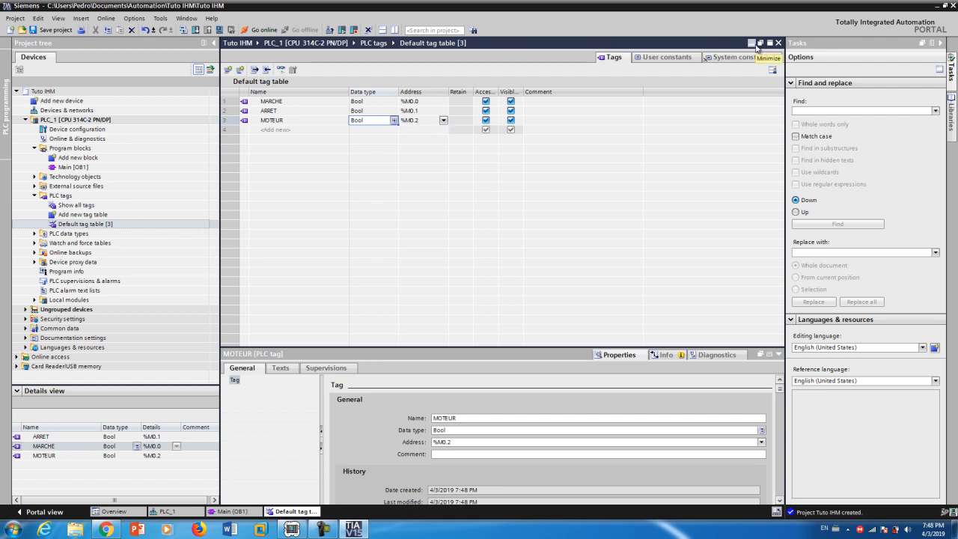
pyautogui.click(754, 45)
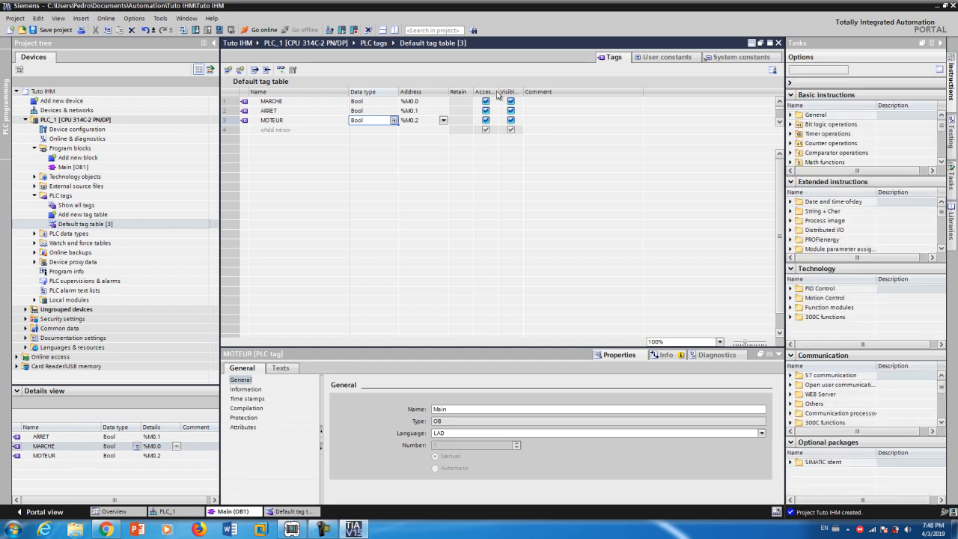
# In Network 1, assign the tag MARCHE to the first normally open contact and ARRET to the normally closed contact.
pyautogui.click(261, 214)
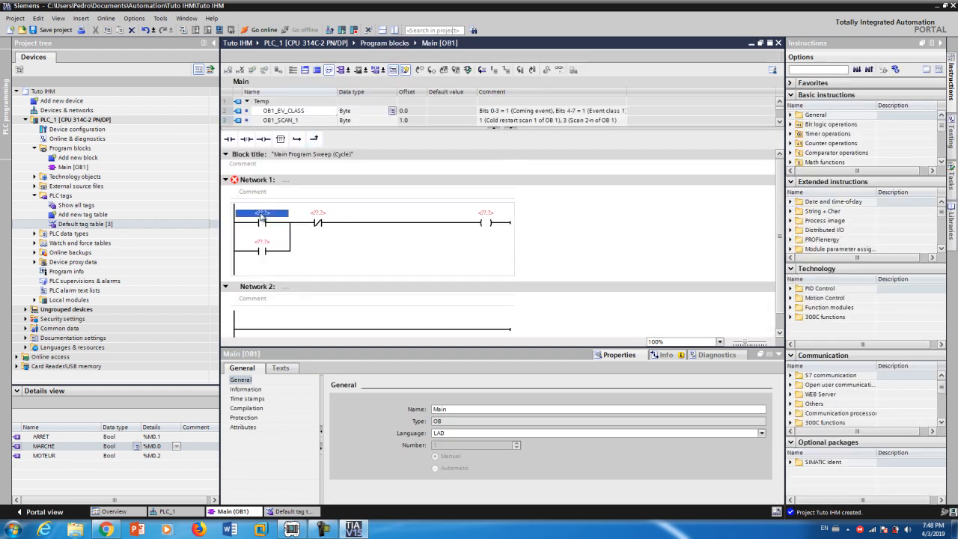
pyautogui.click(261, 214)
pyautogui.write('M')
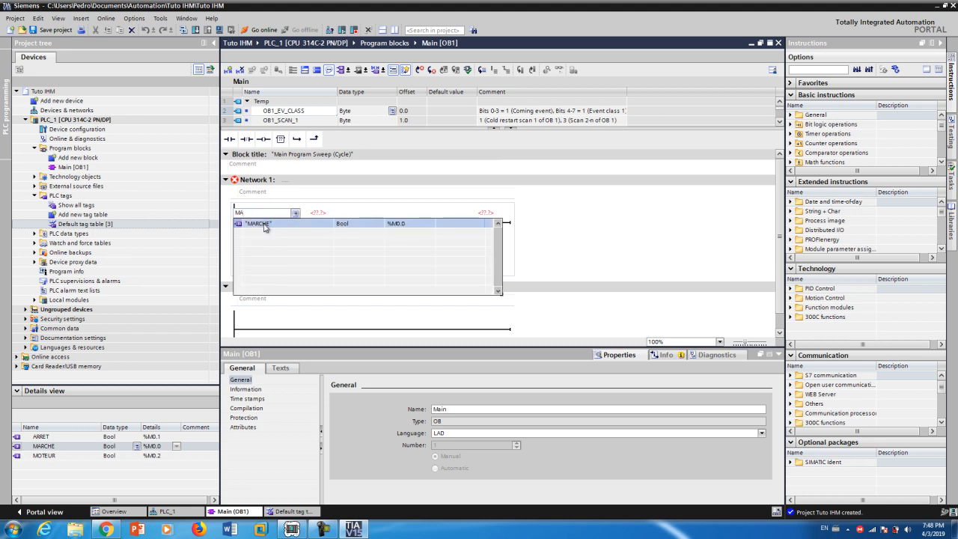
pyautogui.write('ARCHE"')
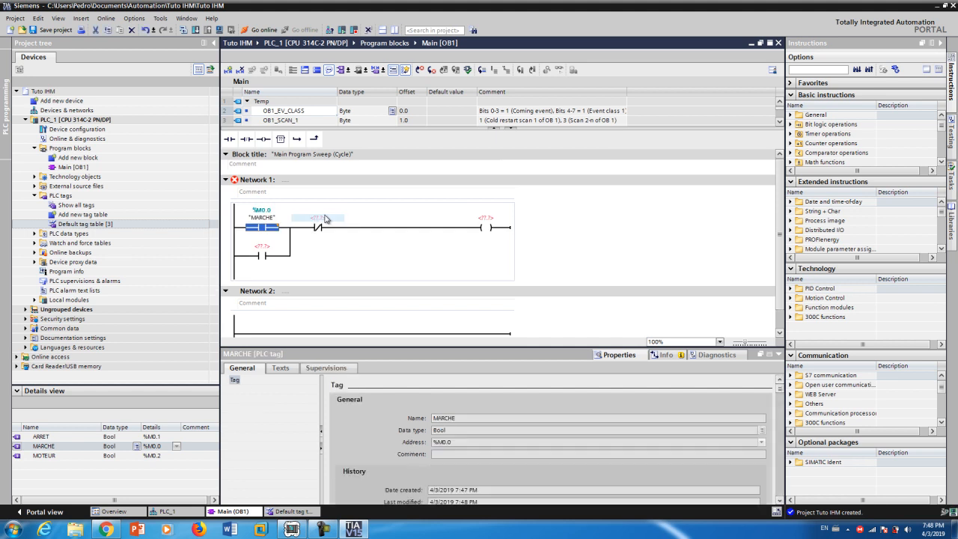
pyautogui.doubleClick(325, 216)
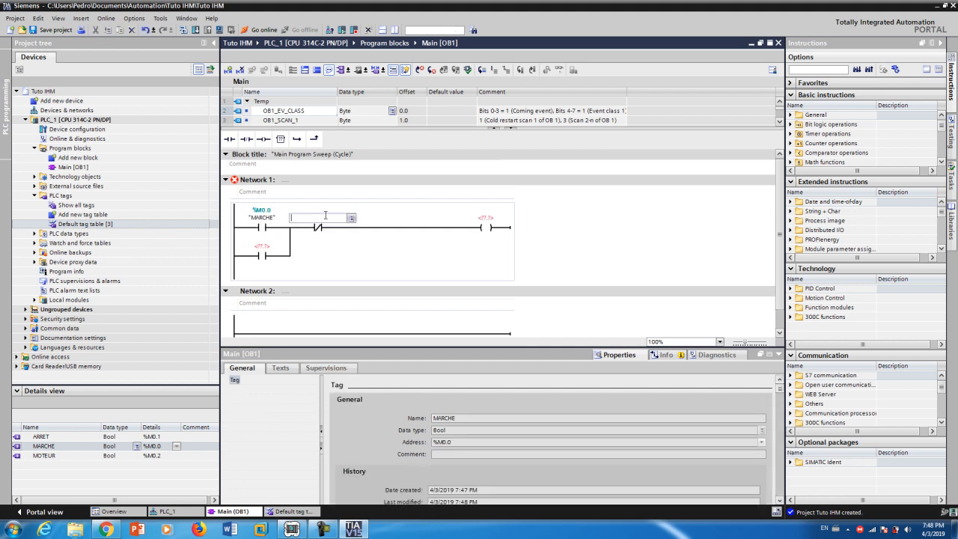
pyautogui.write('ARR')
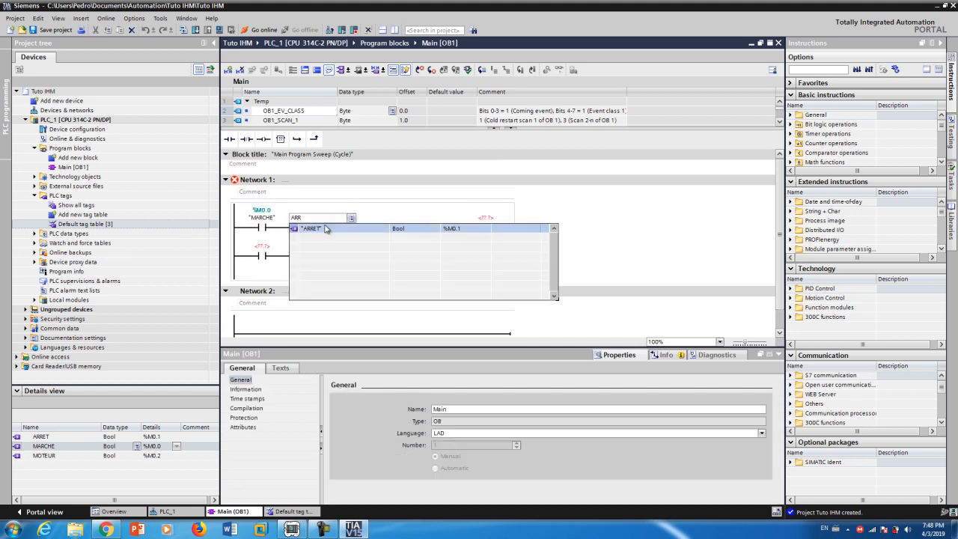
pyautogui.click(323, 229)
# Assign the tag MOTEUR to the output coil and to the parallel branch contact of Network 1.
pyautogui.doubleClick(488, 217)
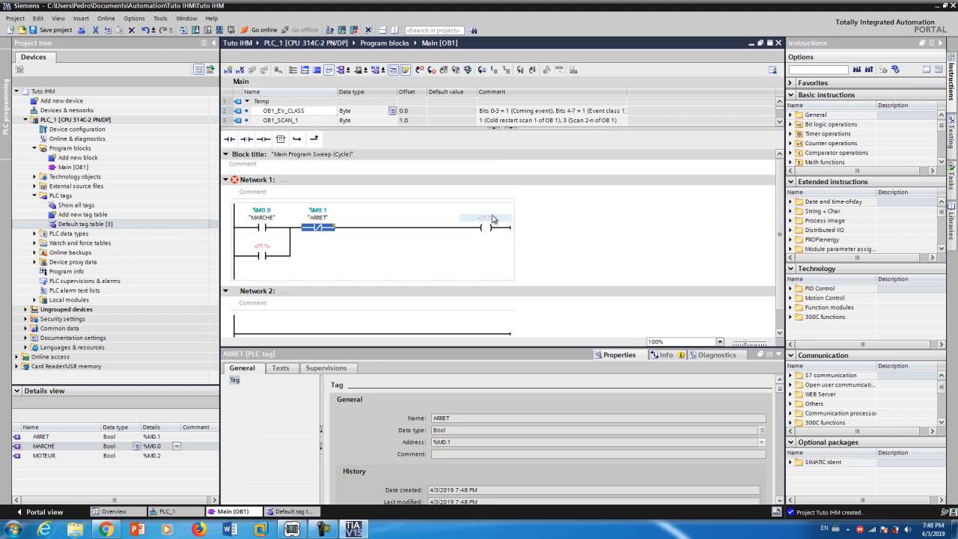
pyautogui.write('MO')
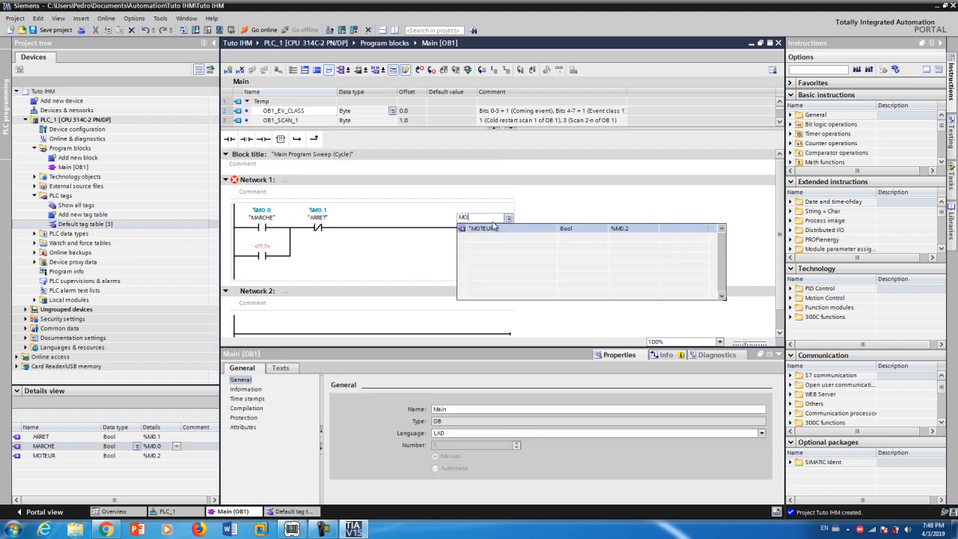
pyautogui.click(493, 229)
pyautogui.doubleClick(260, 245)
pyautogui.write('MO')
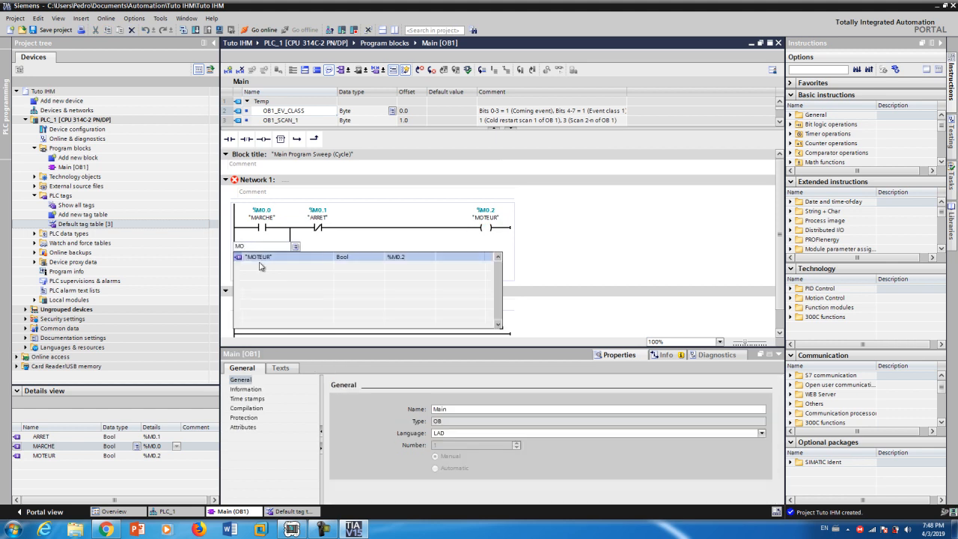
pyautogui.click(260, 258)
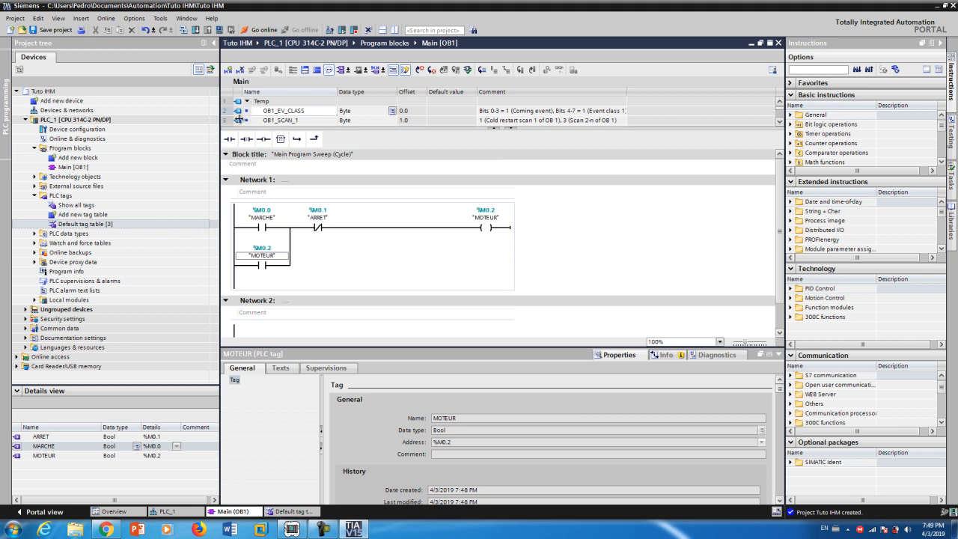
# Start the PLC simulation and set the PG/PC interface type for the extended download to MPI.
pyautogui.click(220, 29)
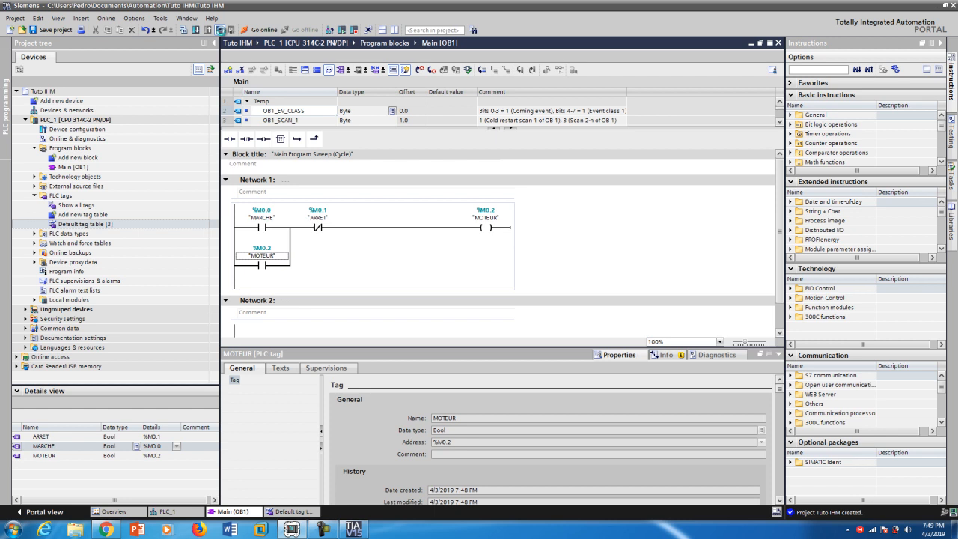
pyautogui.moveTo(330, 533)
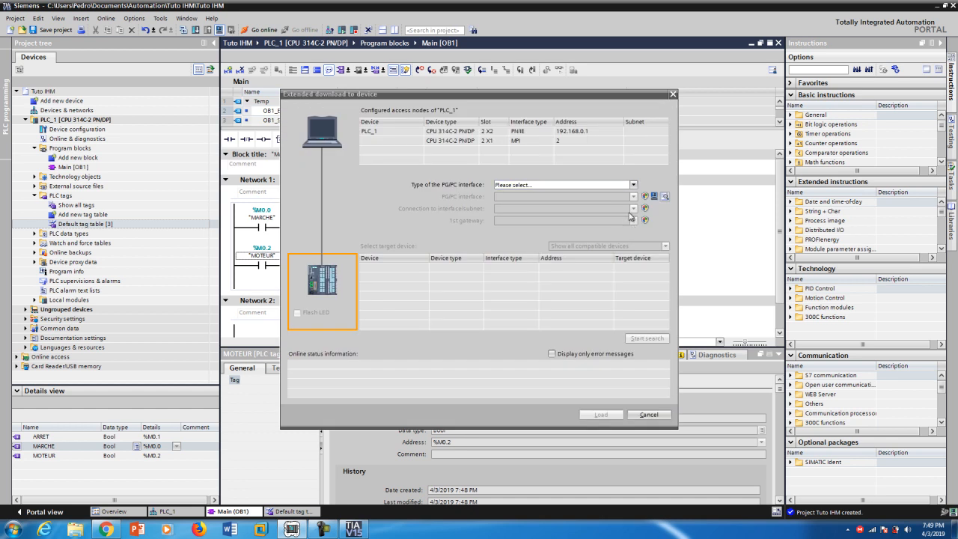
pyautogui.click(633, 185)
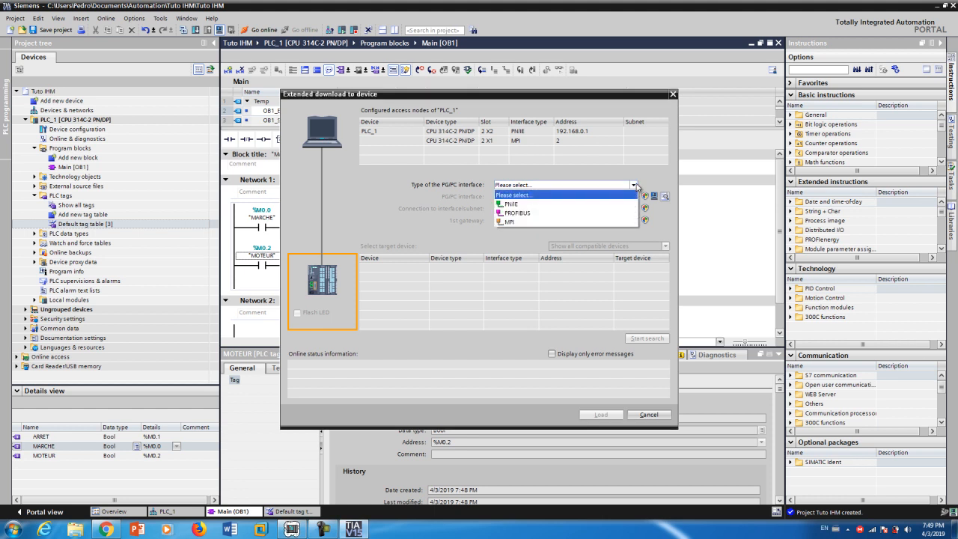
pyautogui.click(595, 223)
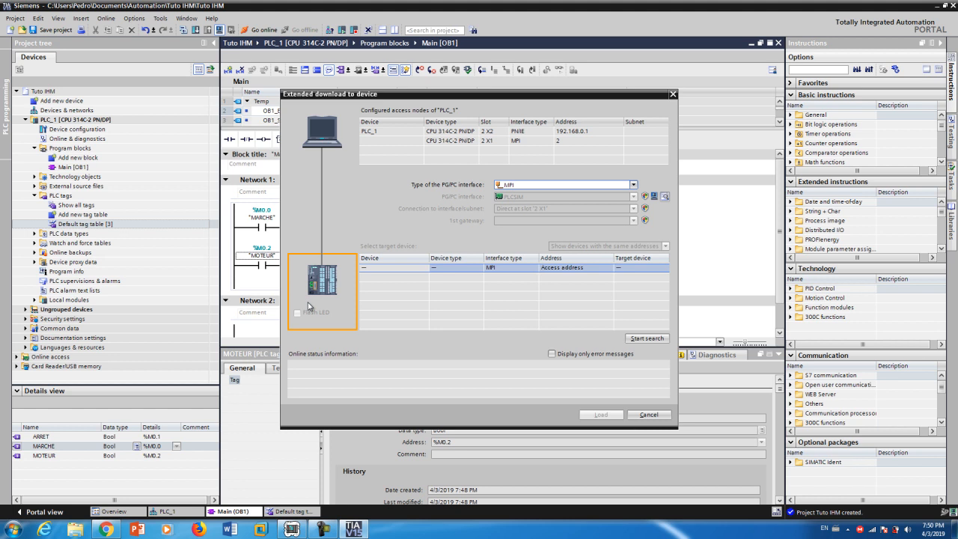
pyautogui.click(322, 528)
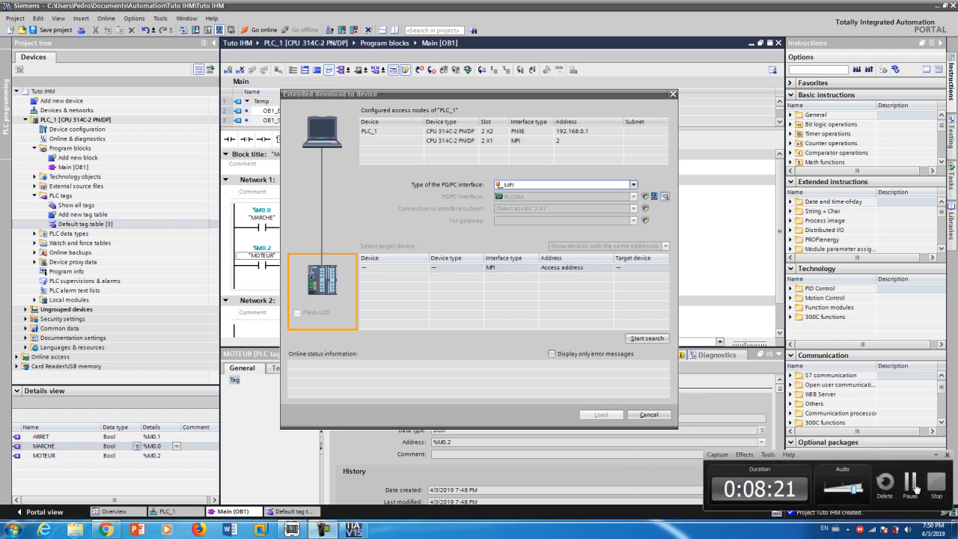
pyautogui.click(919, 488)
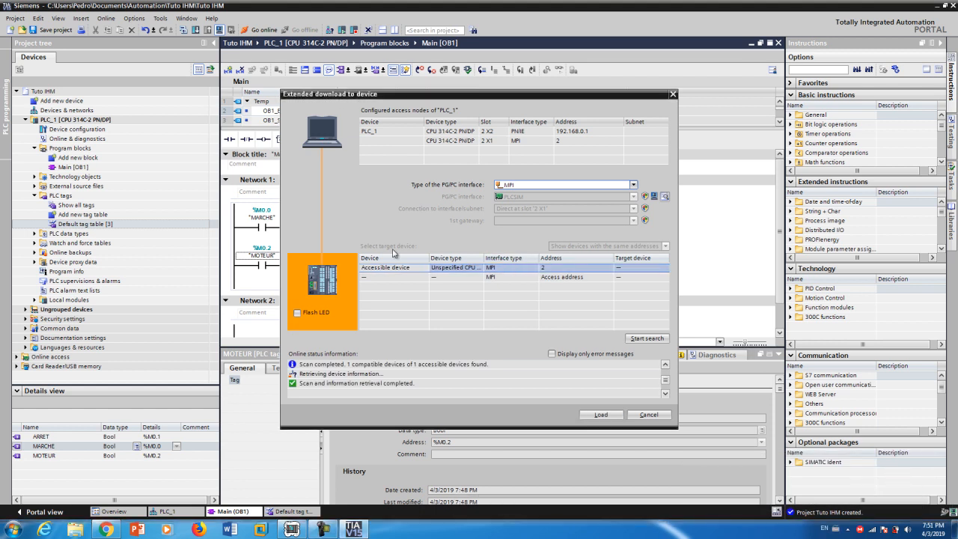
pyautogui.moveTo(324, 532)
pyautogui.click(324, 533)
pyautogui.click(324, 533)
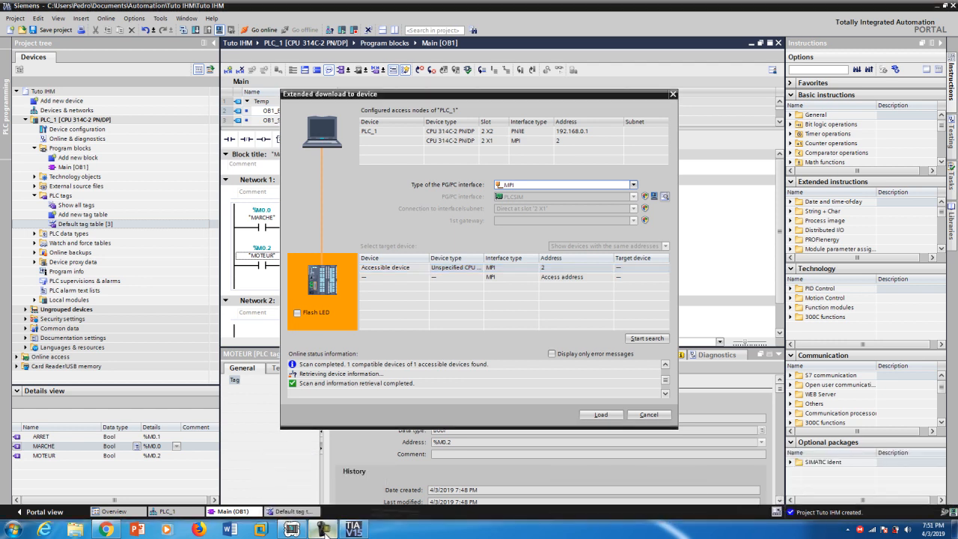
# Load PLC_1 into the accessible device at MPI address 2, accepting the default connection path, and finish with the Start module action.
pyautogui.click(608, 413)
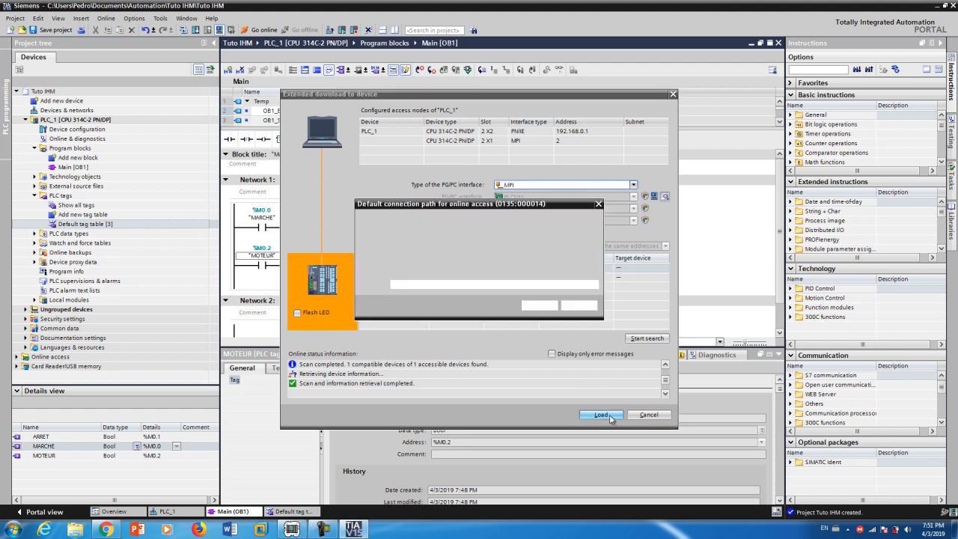
pyautogui.click(548, 309)
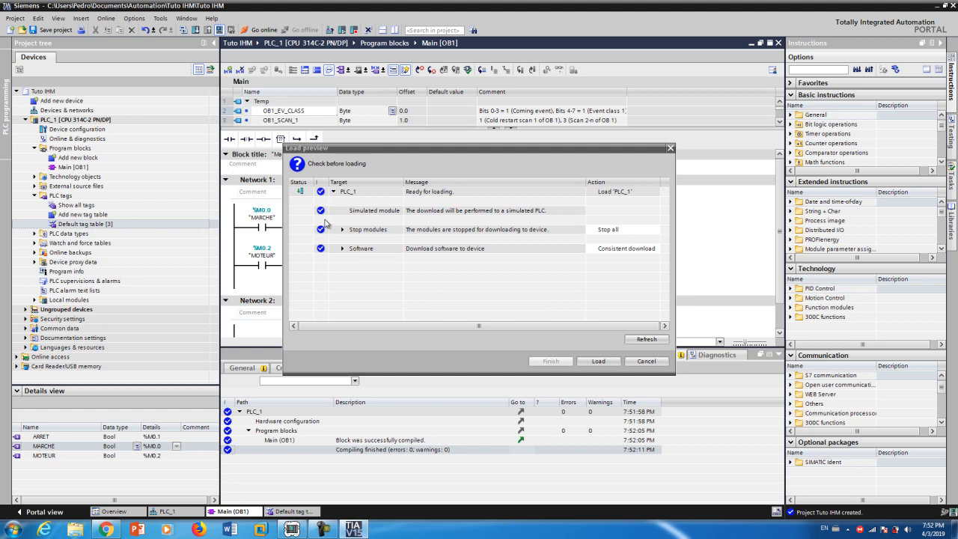
pyautogui.click(598, 361)
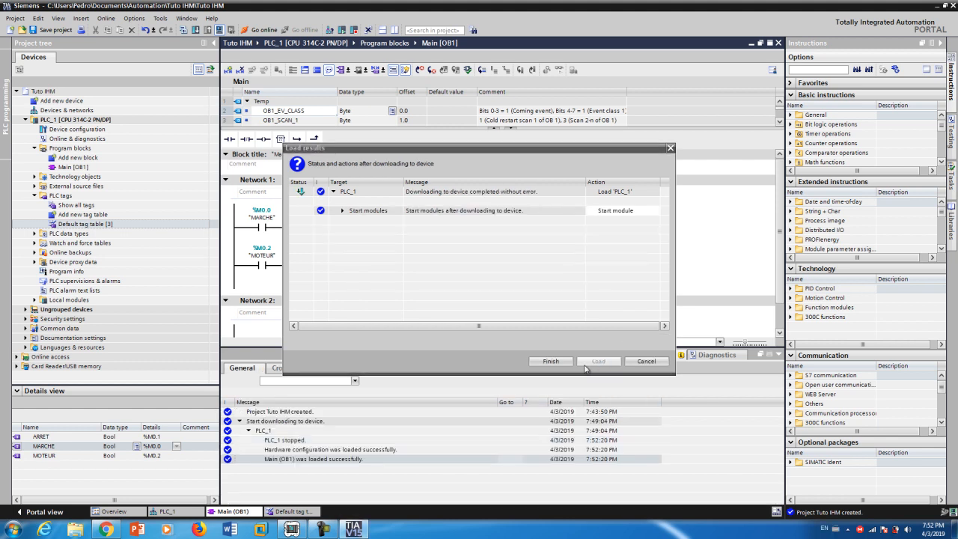
pyautogui.click(551, 361)
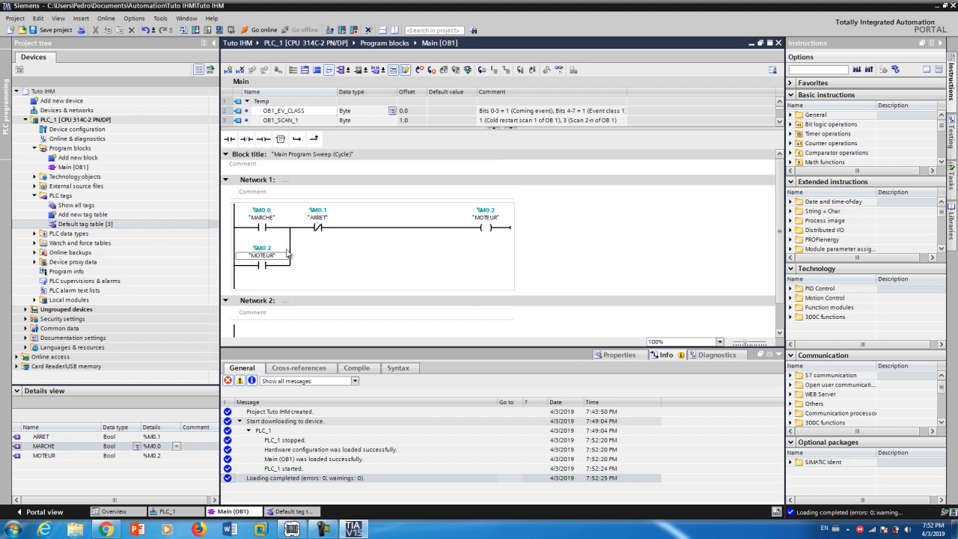
# Add a 6" SIMATIC Basic Panel HMI, KTP600 Basic color PN with article number 6AV6 647-0AD11-3AX0, to the project.
pyautogui.click(75, 101)
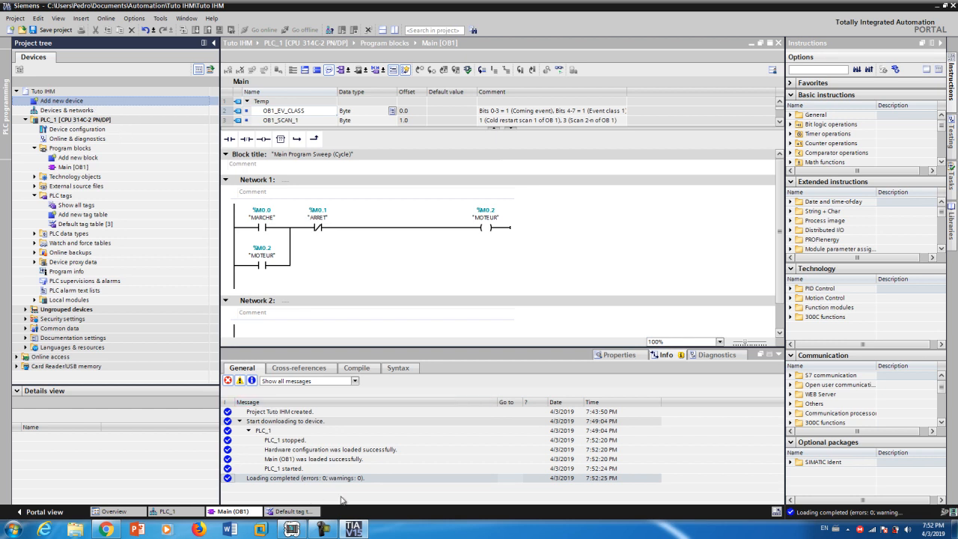
pyautogui.click(127, 104)
pyautogui.doubleClick(33, 101)
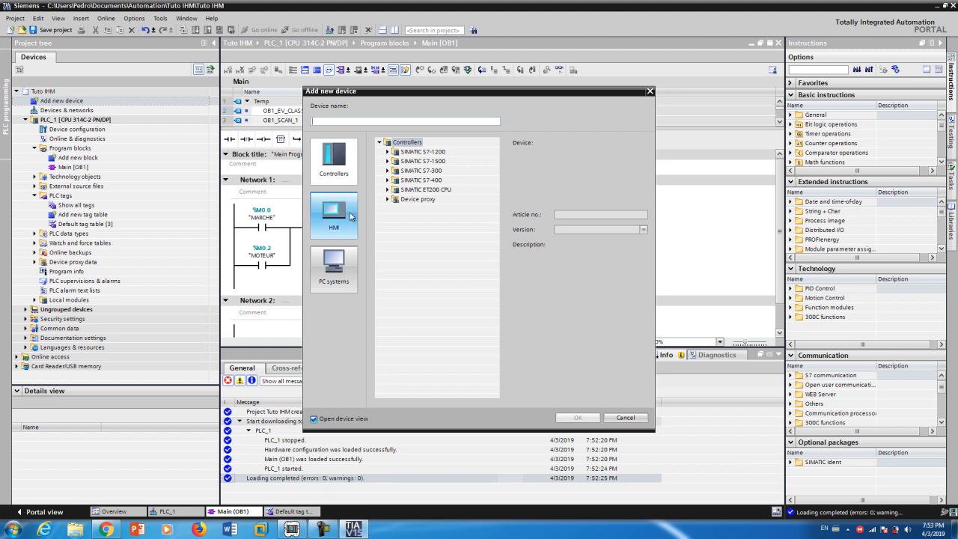
pyautogui.click(334, 223)
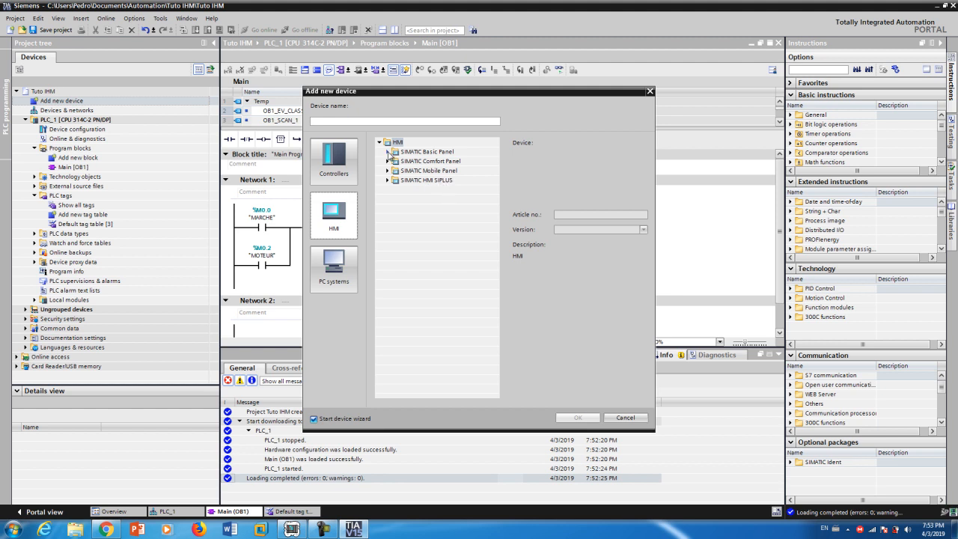
pyautogui.click(388, 152)
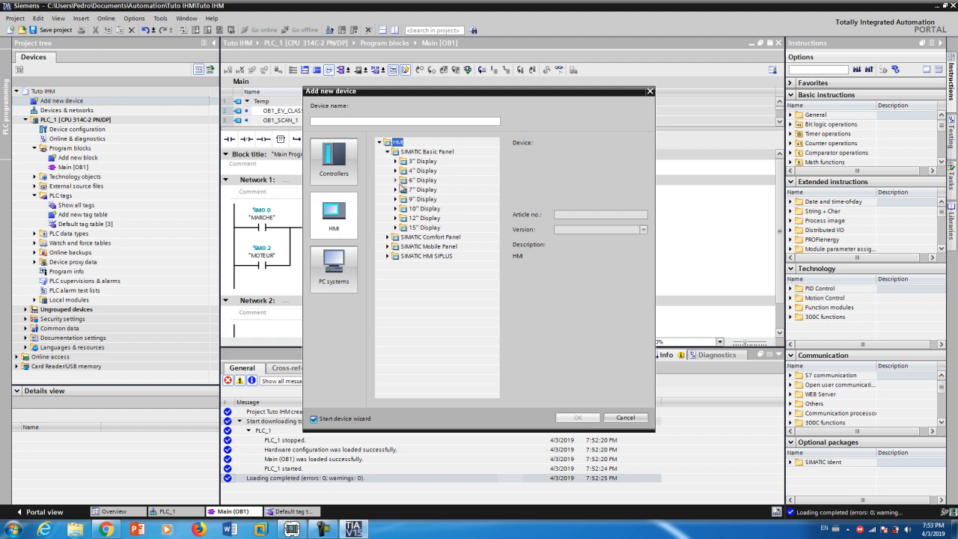
pyautogui.click(395, 180)
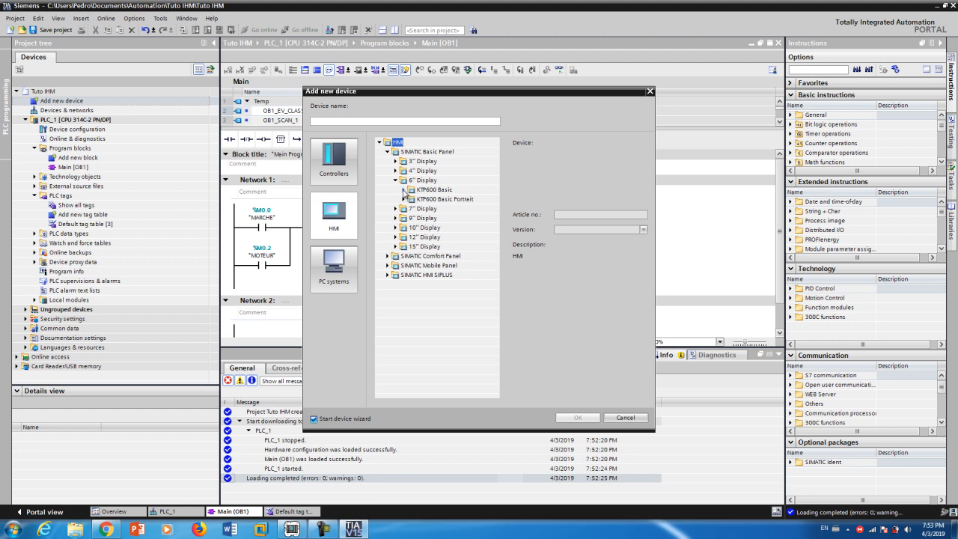
pyautogui.click(404, 192)
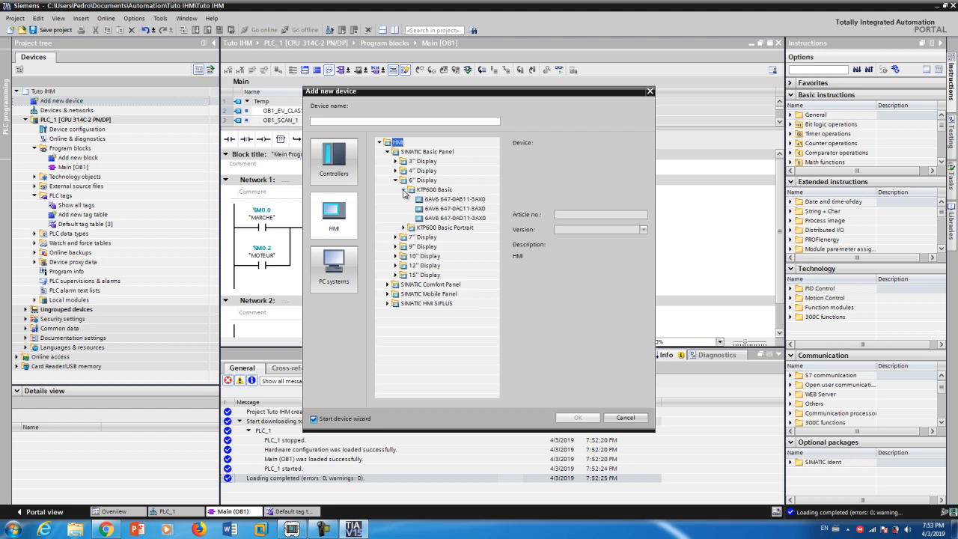
pyautogui.click(478, 200)
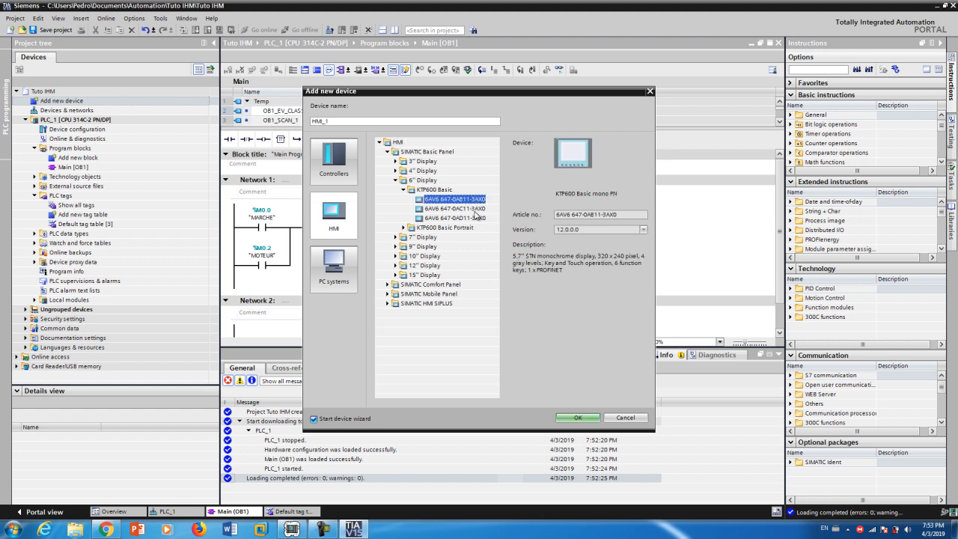
pyautogui.click(475, 210)
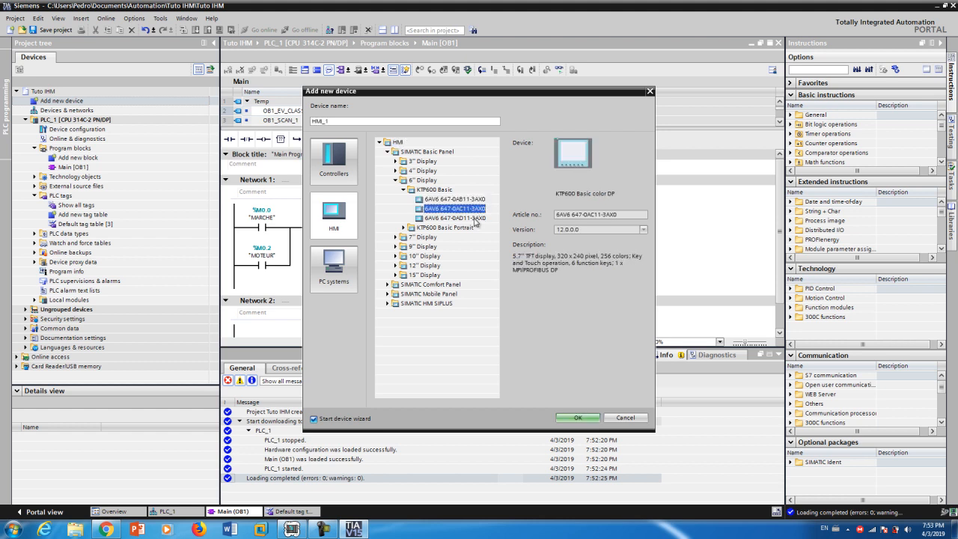
pyautogui.click(476, 218)
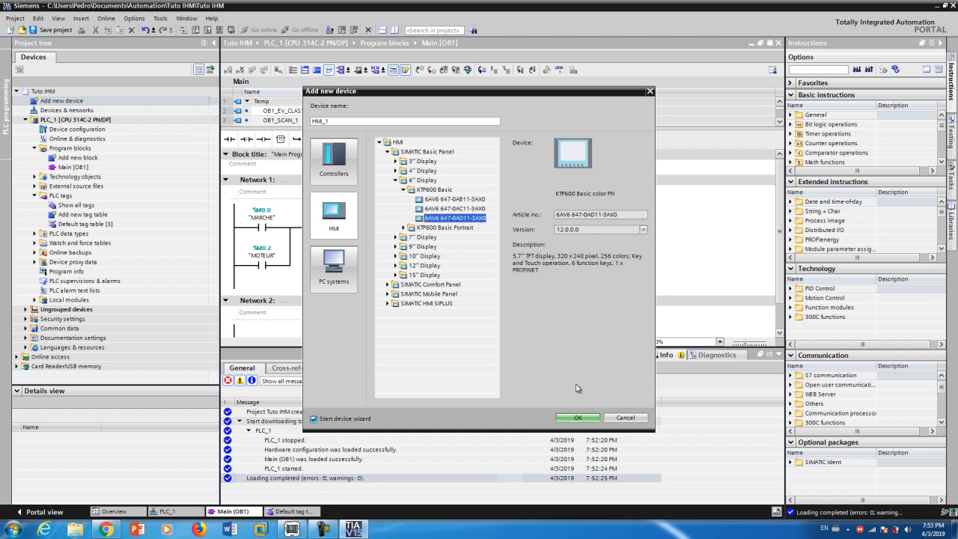
pyautogui.click(583, 417)
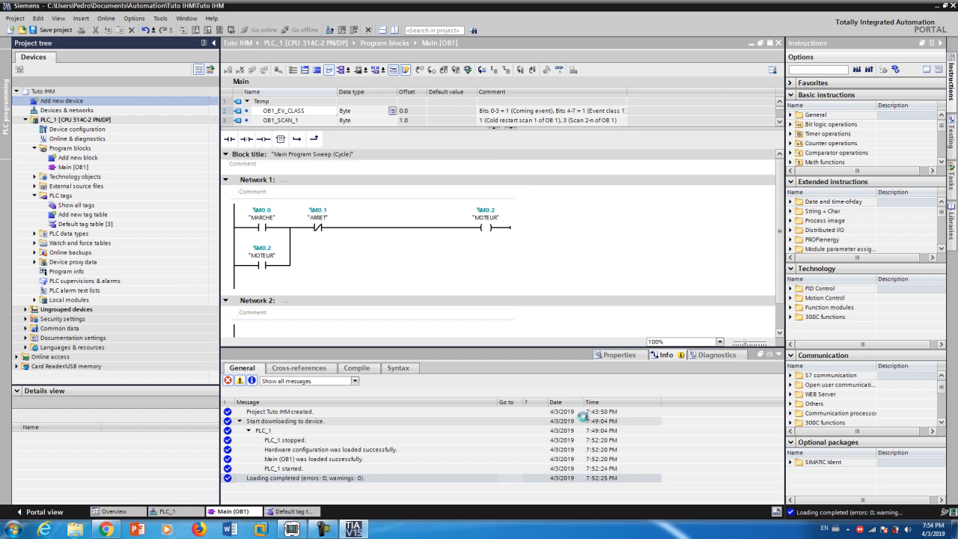
pyautogui.click(324, 528)
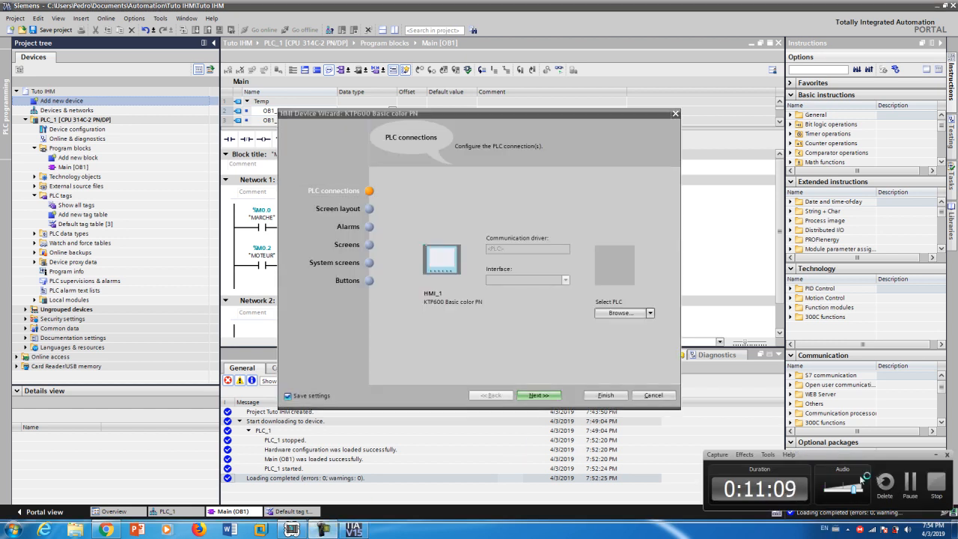
pyautogui.click(935, 454)
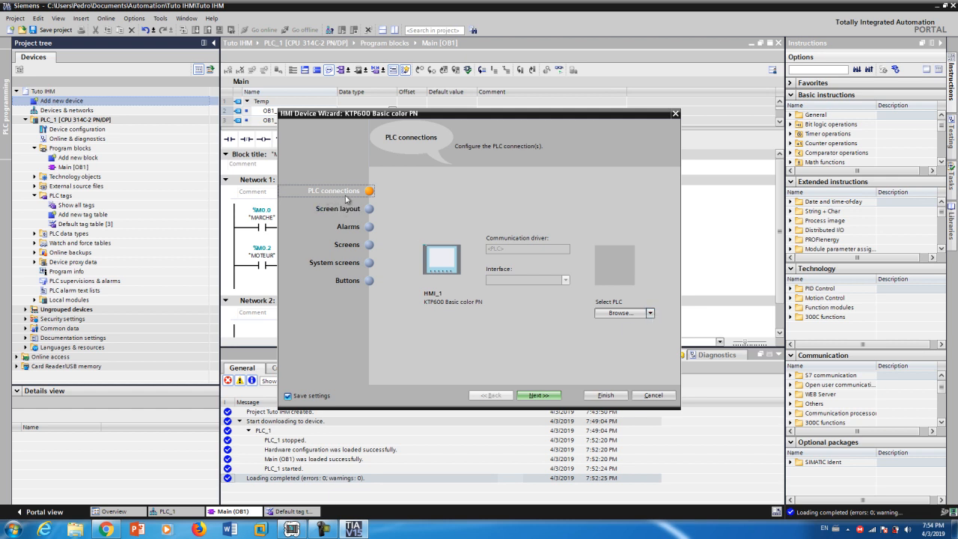
# In the HMI device wizard's PLC connections, select PLC_1 as the panel's connected controller.
pyautogui.click(650, 313)
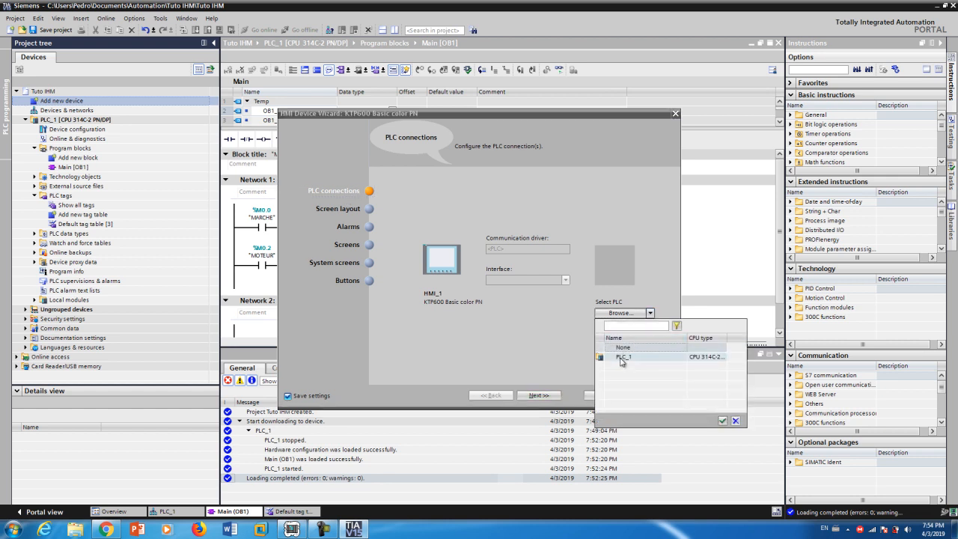
pyautogui.click(621, 358)
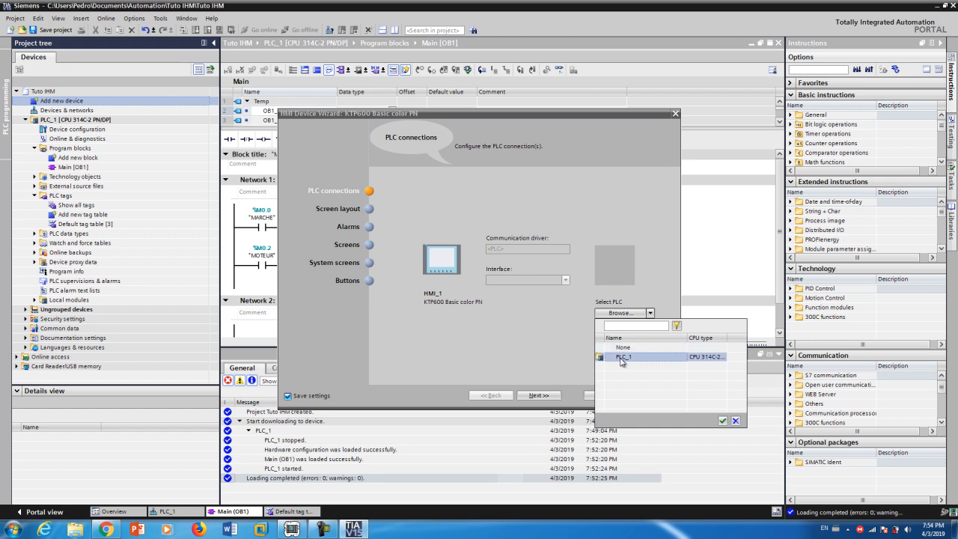
pyautogui.click(722, 420)
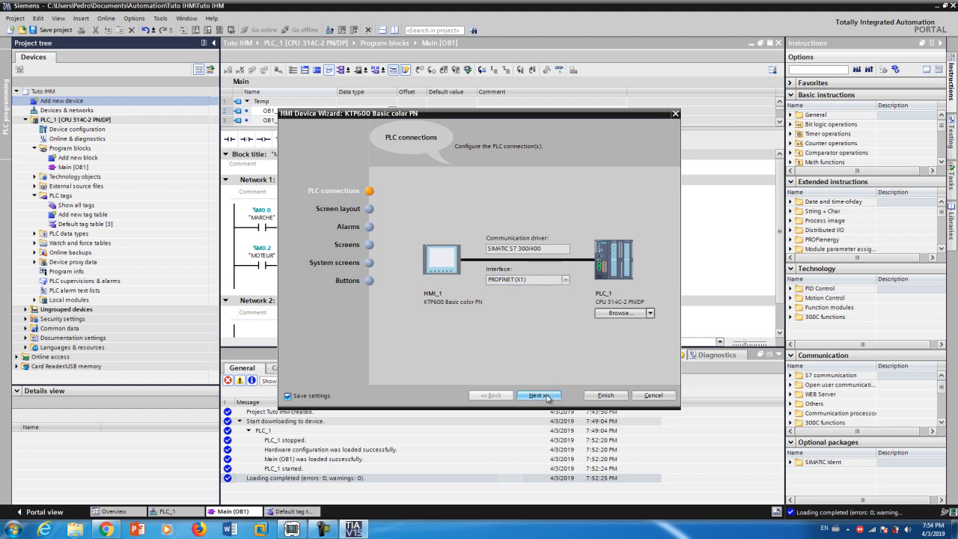
# In the HMI device wizard's screen layout settings, set the screen background color to a darker gray.
pyautogui.click(546, 397)
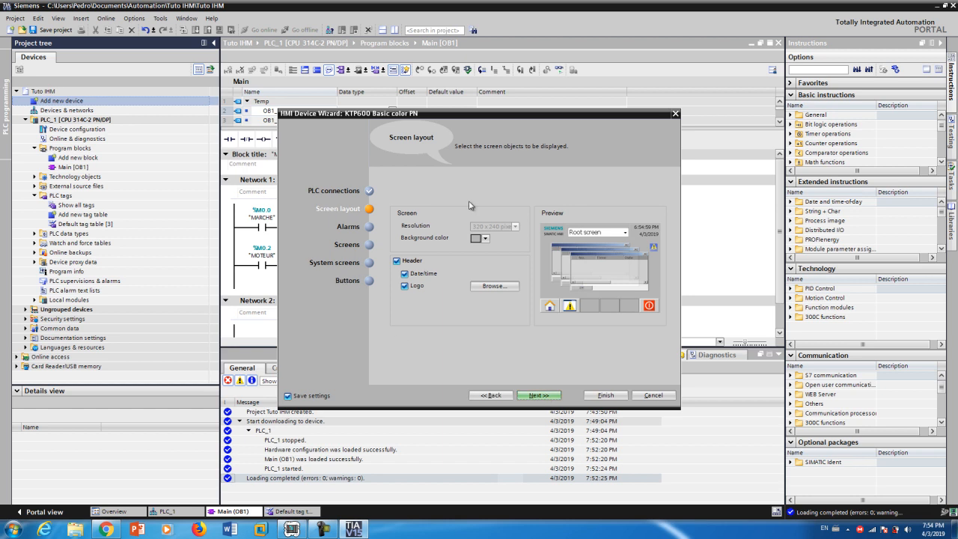
pyautogui.click(486, 239)
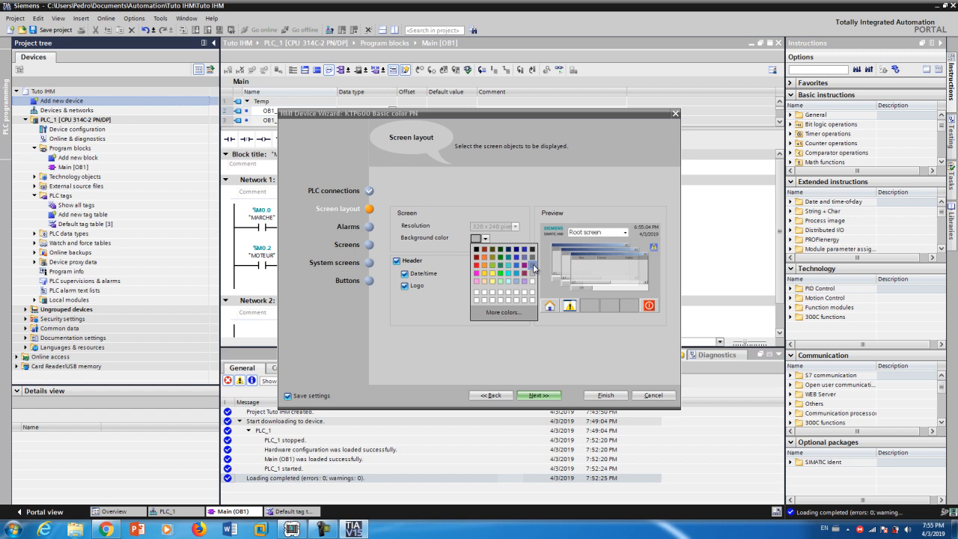
pyautogui.click(534, 268)
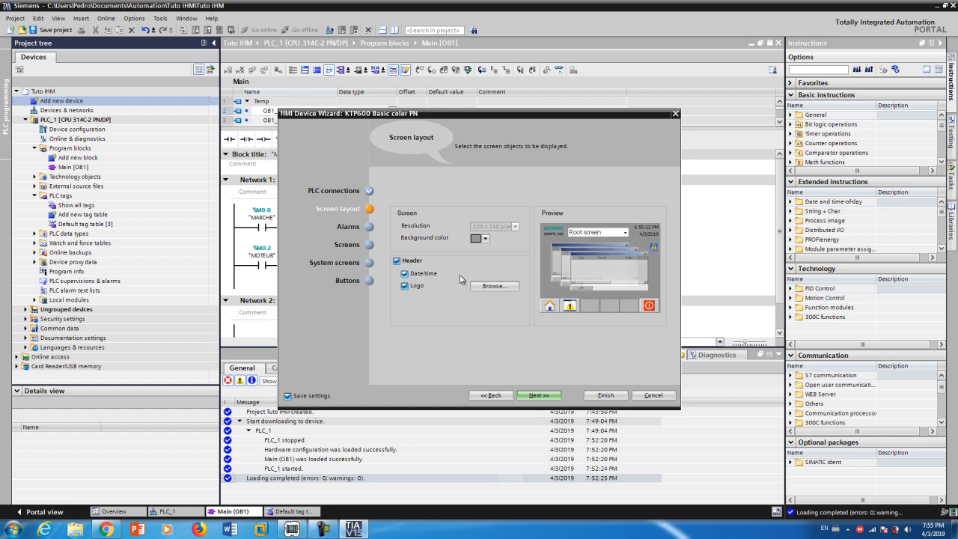
pyautogui.click(397, 261)
pyautogui.click(396, 260)
pyautogui.click(406, 274)
pyautogui.click(405, 274)
pyautogui.click(404, 286)
pyautogui.click(405, 286)
pyautogui.click(494, 287)
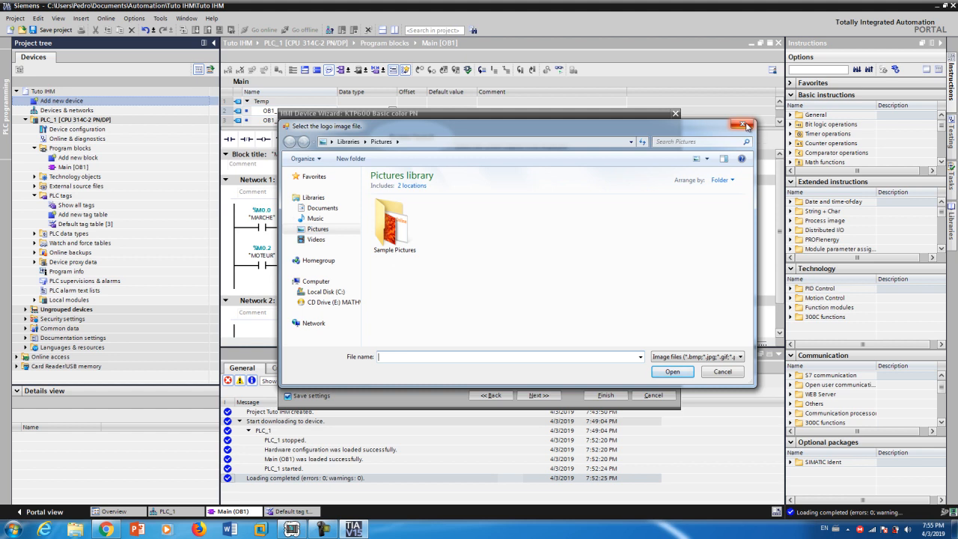
pyautogui.click(723, 373)
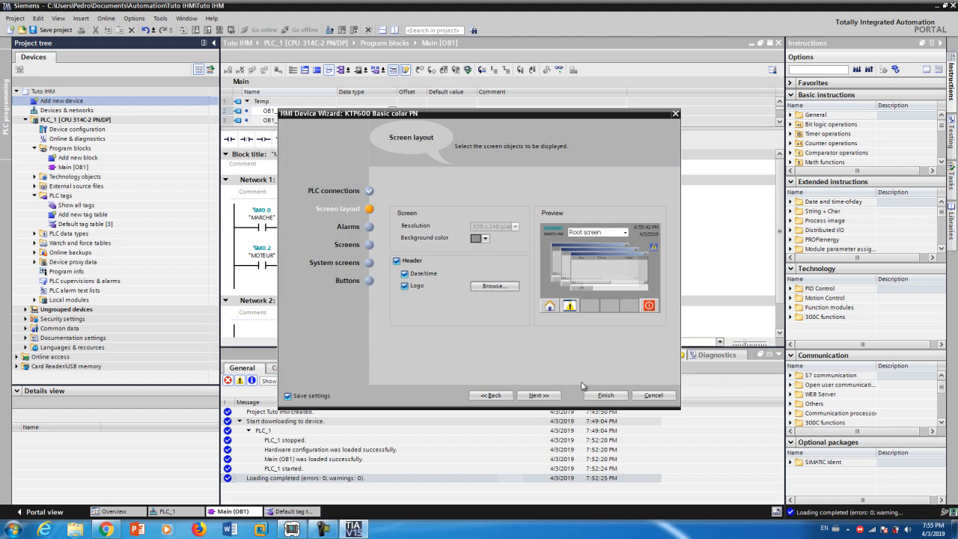
# In the wizard's alarm settings, disable unacknowledged alarms, pending alarms and active system events.
pyautogui.click(541, 400)
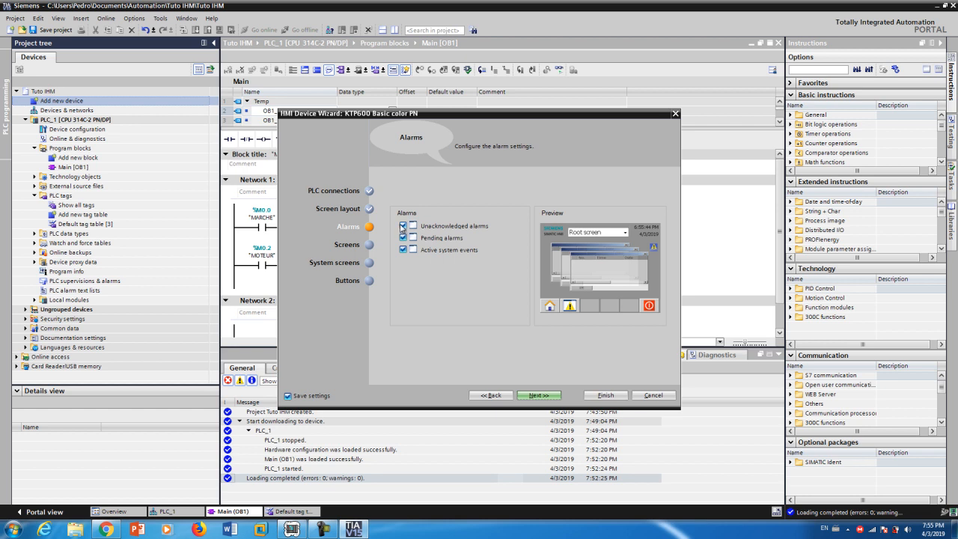
pyautogui.click(404, 226)
pyautogui.click(403, 237)
pyautogui.click(404, 249)
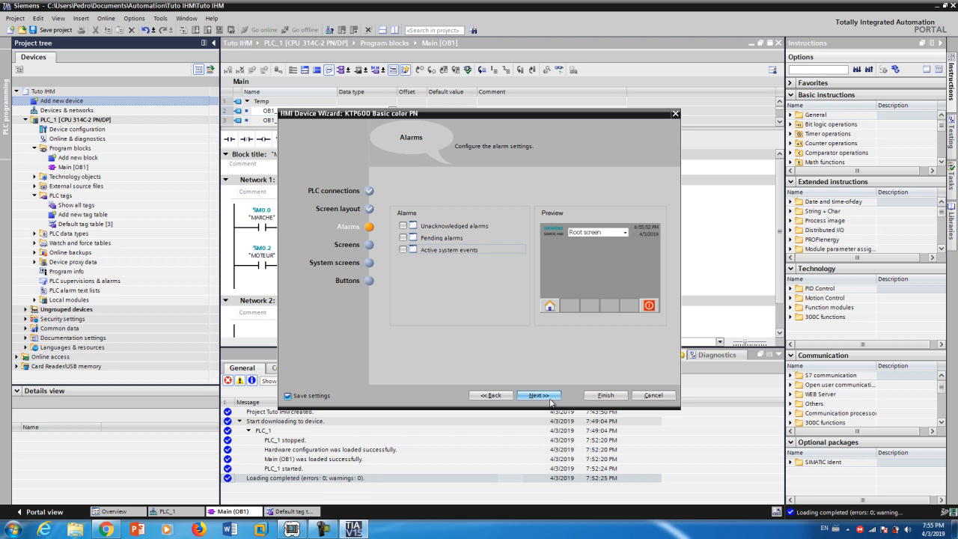
# Keep the default screen navigation, system screens and buttons, and finish the HMI device wizard.
pyautogui.click(539, 395)
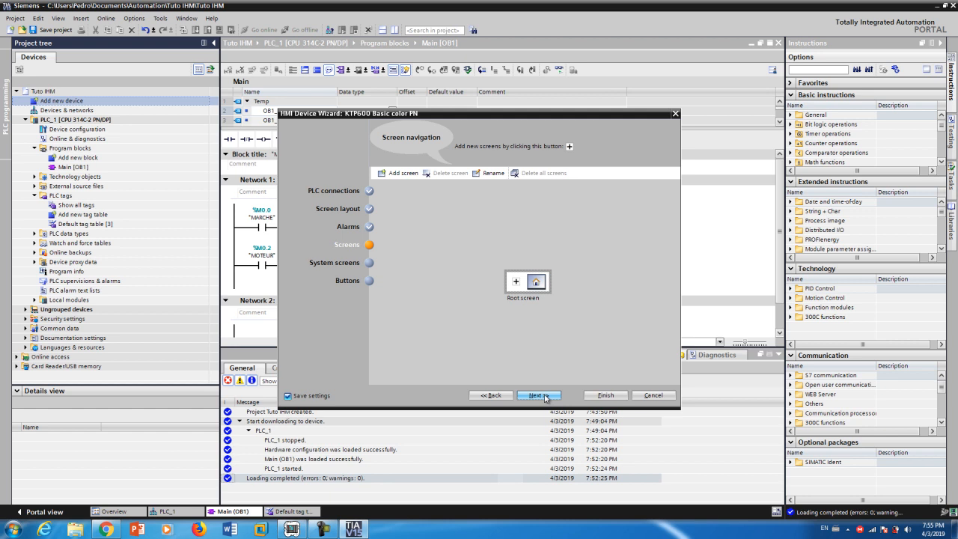
pyautogui.click(538, 396)
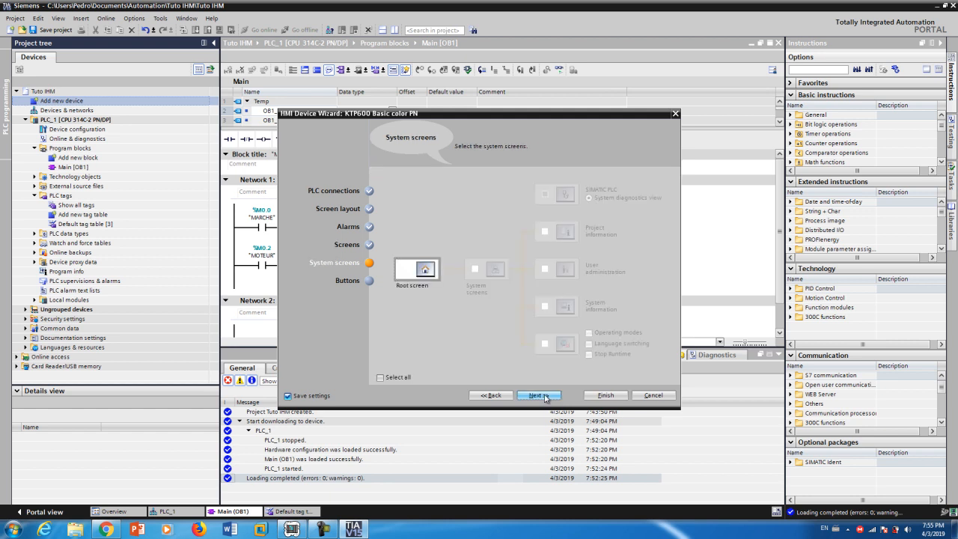
pyautogui.click(543, 396)
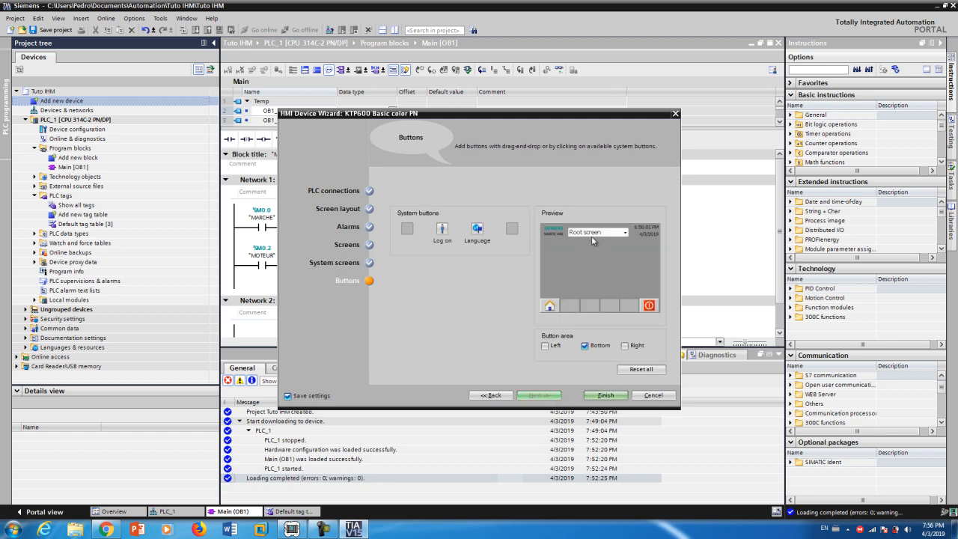
pyautogui.click(606, 395)
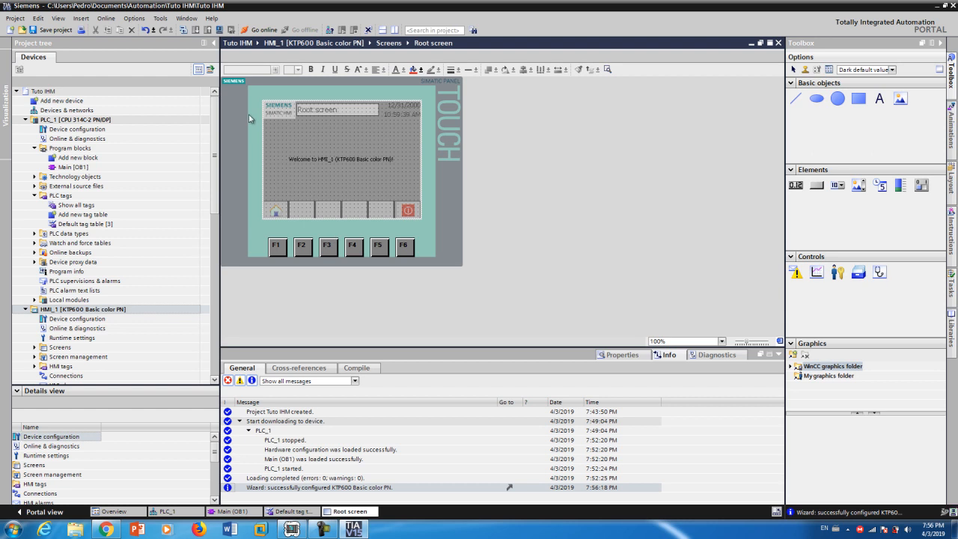
# Replace the welcome text on the HMI root screen with "TUTO HMI".
pyautogui.click(344, 159)
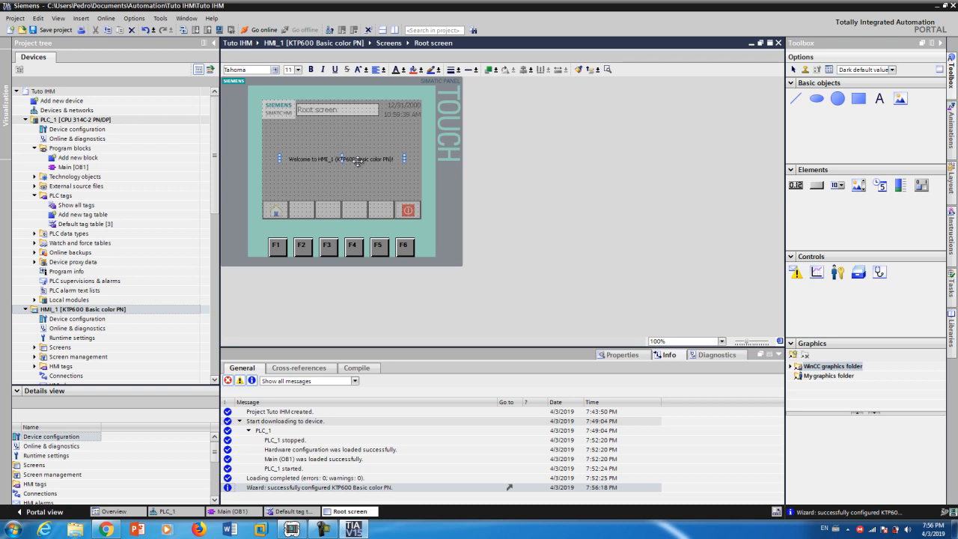
pyautogui.doubleClick(362, 160)
pyautogui.tripleClick(374, 160)
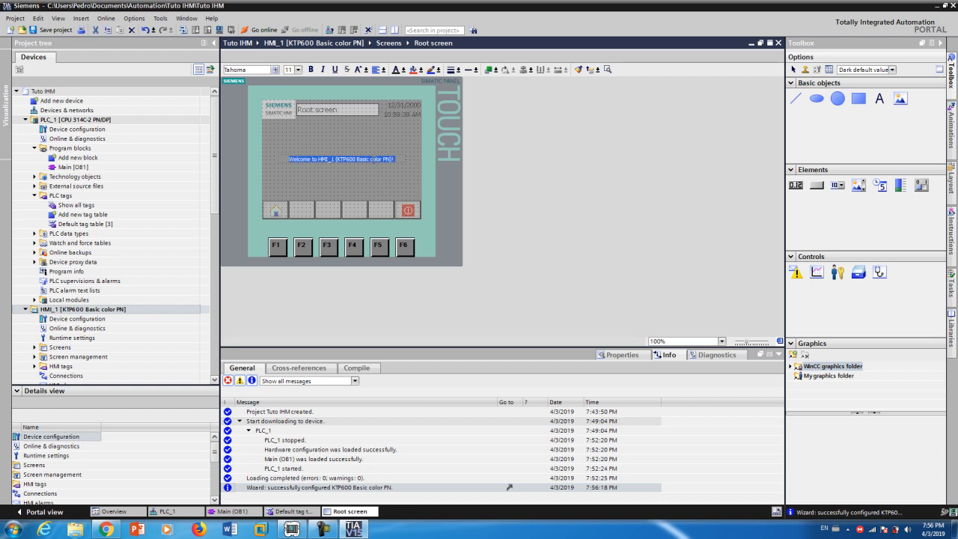
pyautogui.write('TUTO')
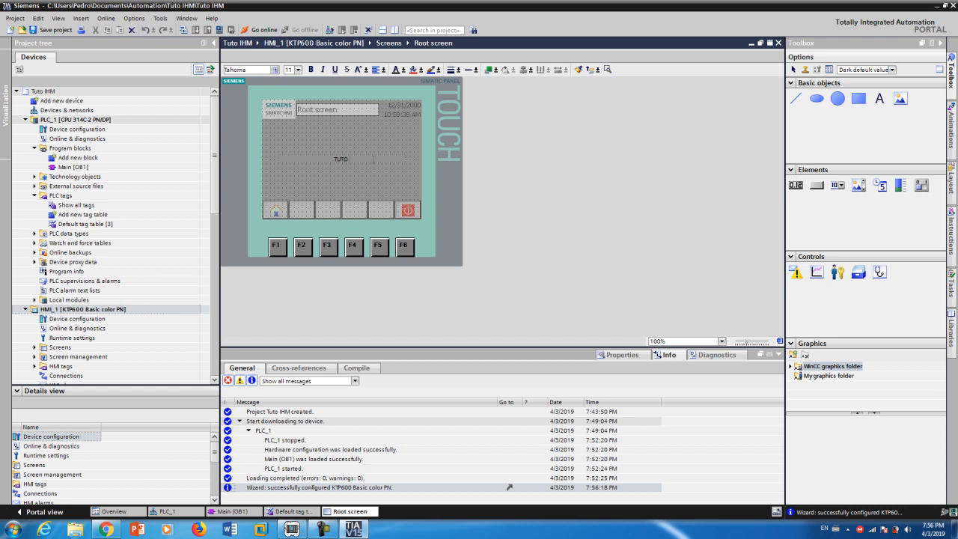
pyautogui.write('MI')
pyautogui.hotkey('ctrl', 'shift', 'Left')
pyautogui.hotkey('ctrl', 'shift', 'Left')
# Set the TUTO HMI title's font size to 17 and move it up to just below the screen header.
pyautogui.click(298, 72)
pyautogui.click(299, 72)
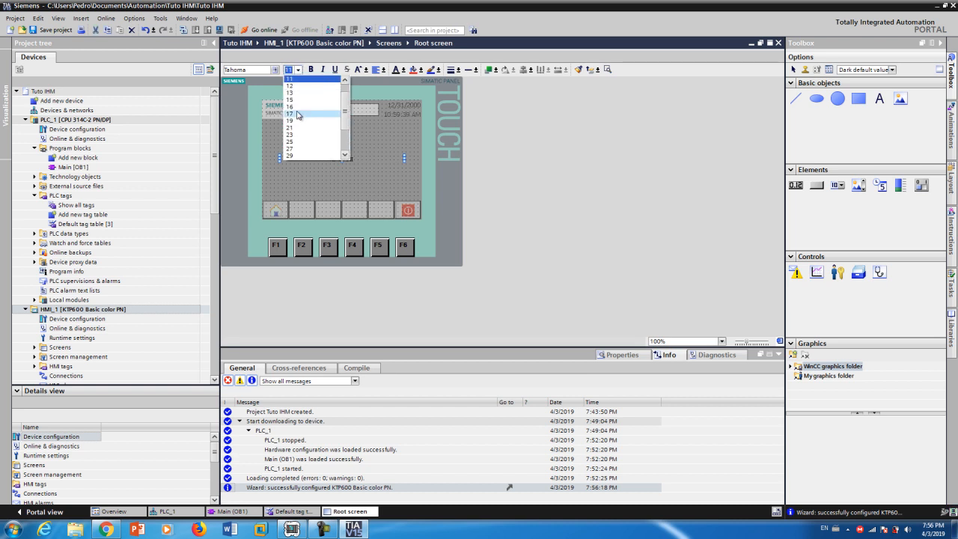
pyautogui.click(298, 115)
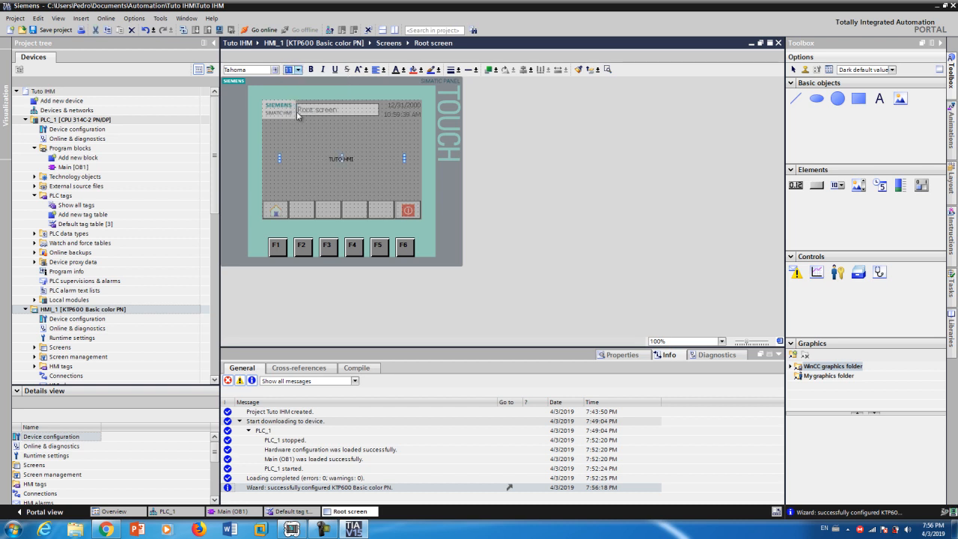
pyautogui.click(299, 72)
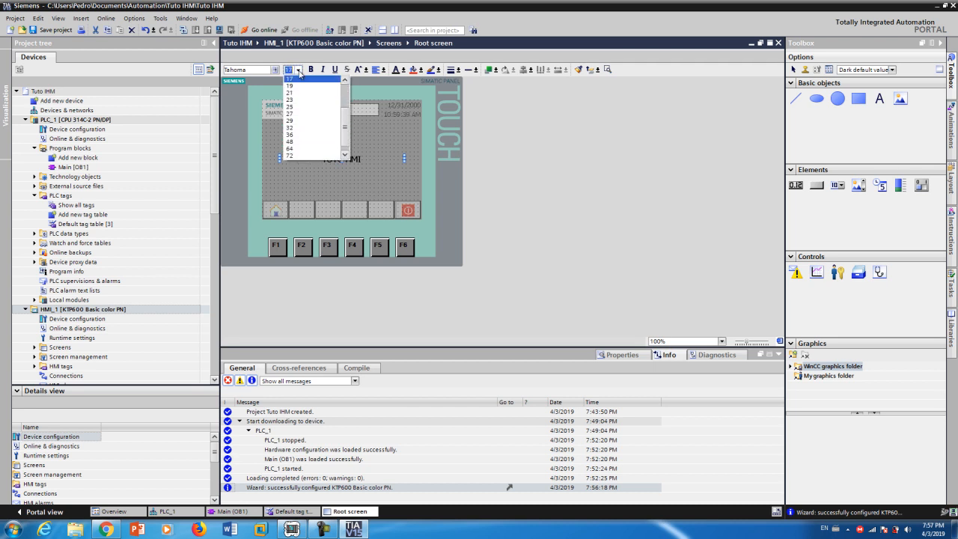
pyautogui.click(299, 72)
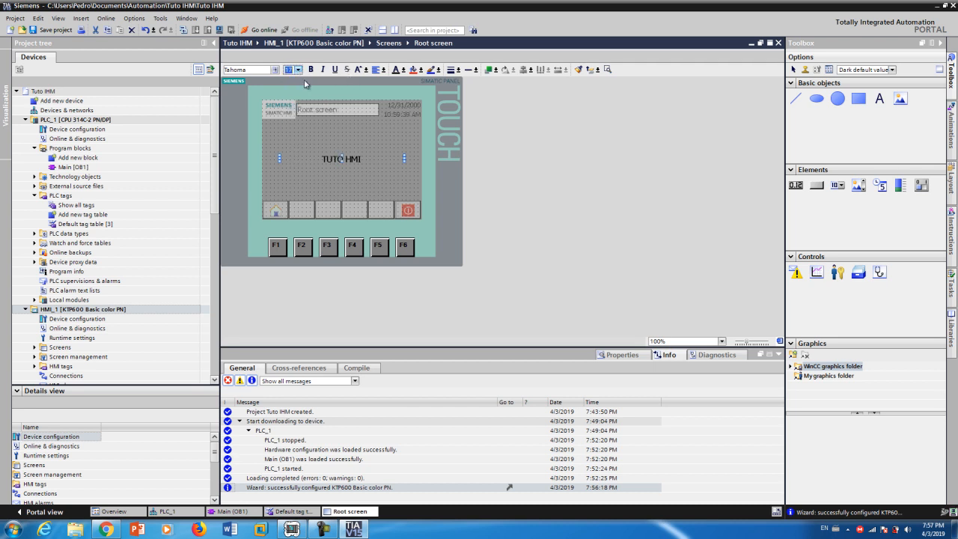
pyautogui.moveTo(349, 160); pyautogui.dragTo(344, 131)
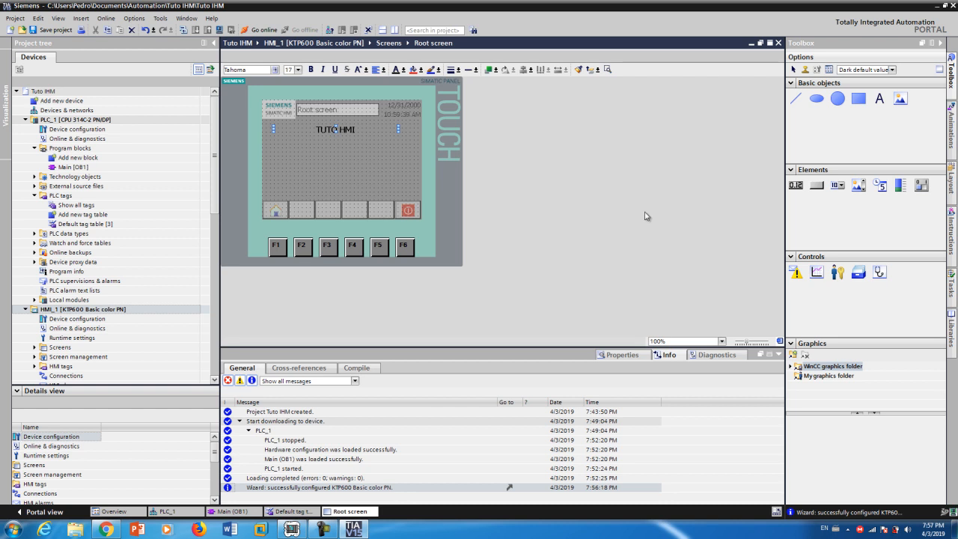
# Add a button at the left edge of the root screen, below the TUTO HMI title.
pyautogui.click(798, 188)
pyautogui.click(819, 186)
pyautogui.click(298, 159)
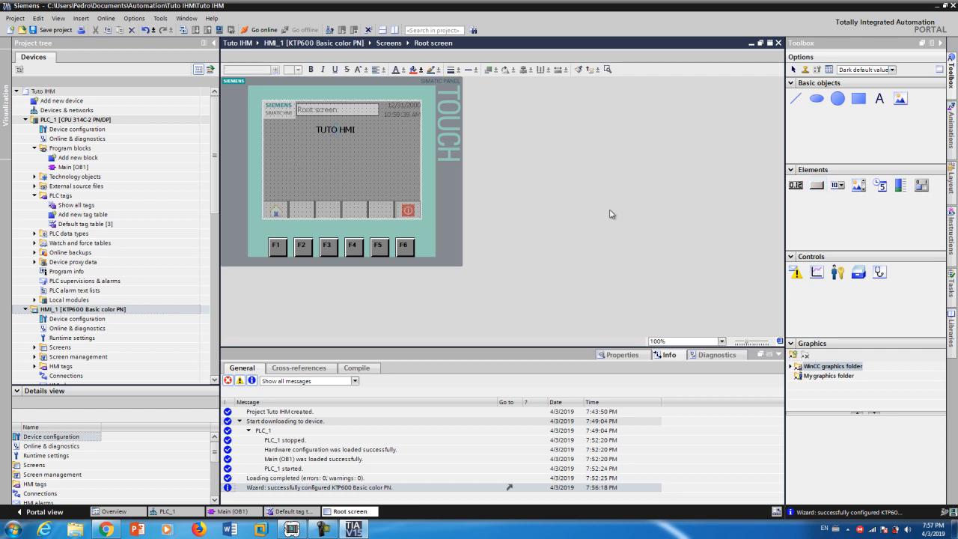
pyautogui.click(819, 188)
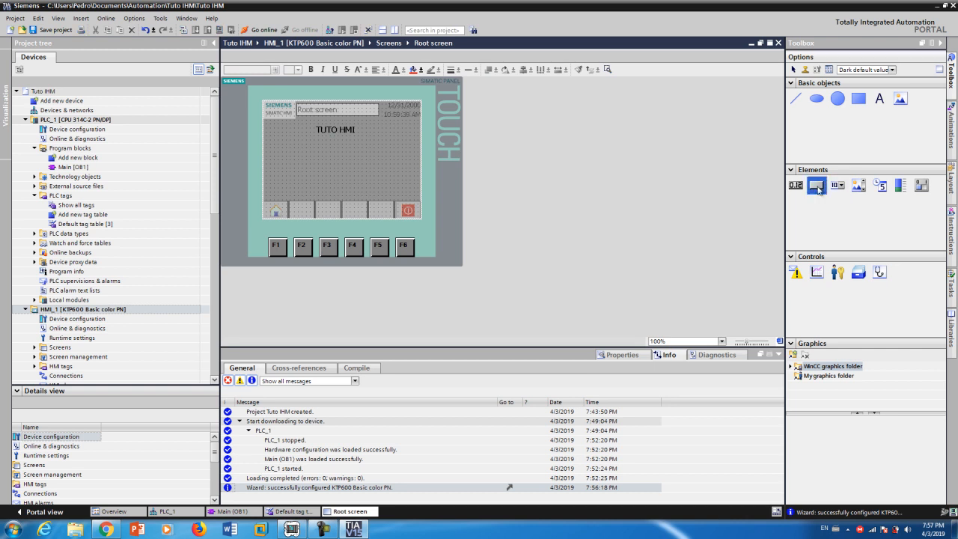
pyautogui.click(286, 162)
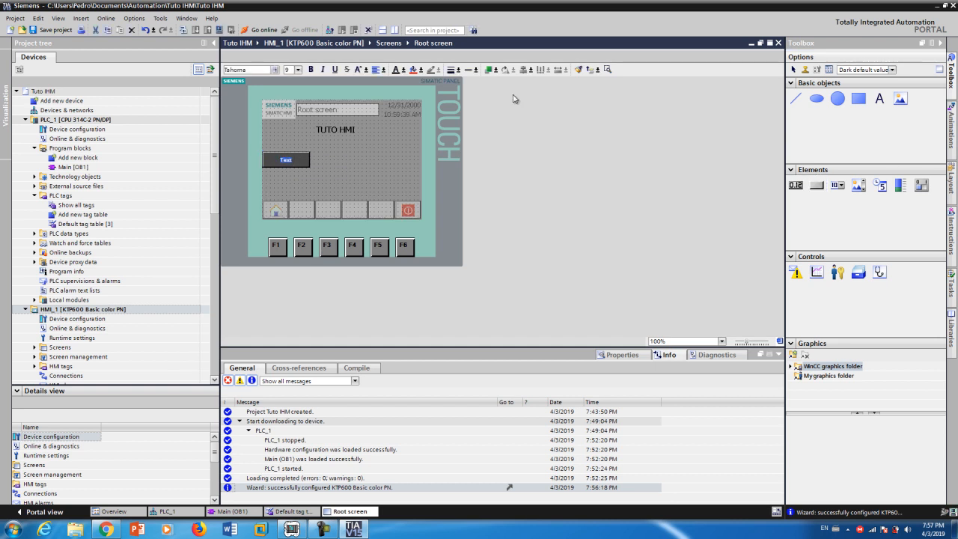
pyautogui.click(287, 184)
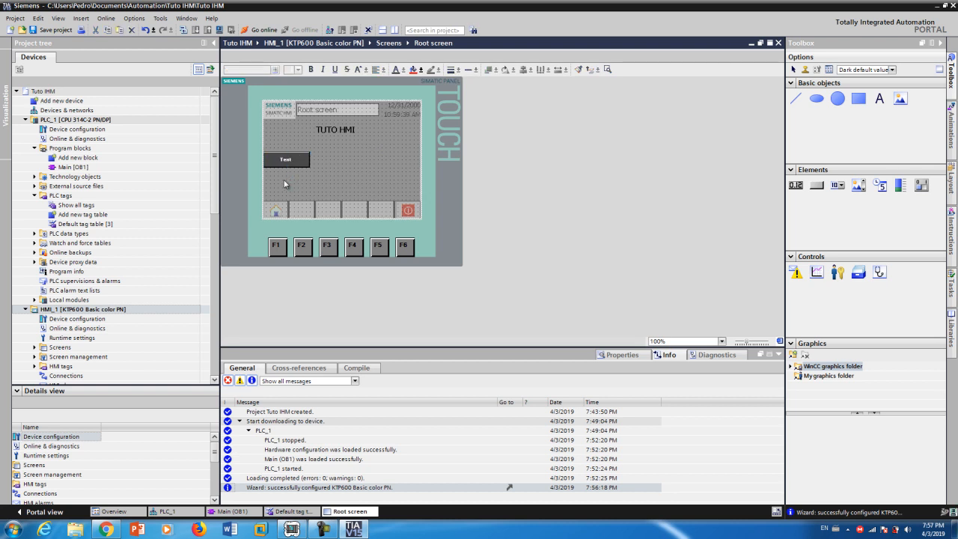
pyautogui.doubleClick(289, 180)
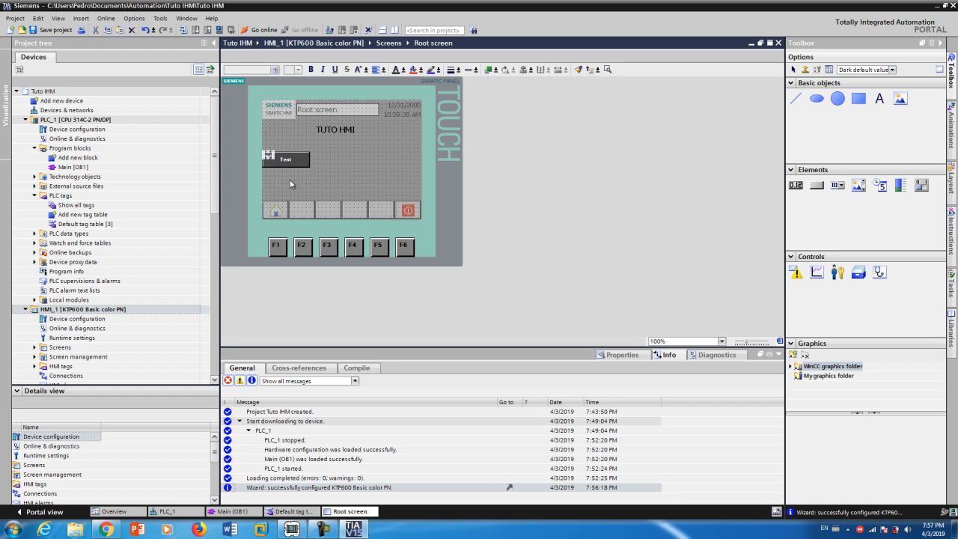
pyautogui.press('BackSpace')
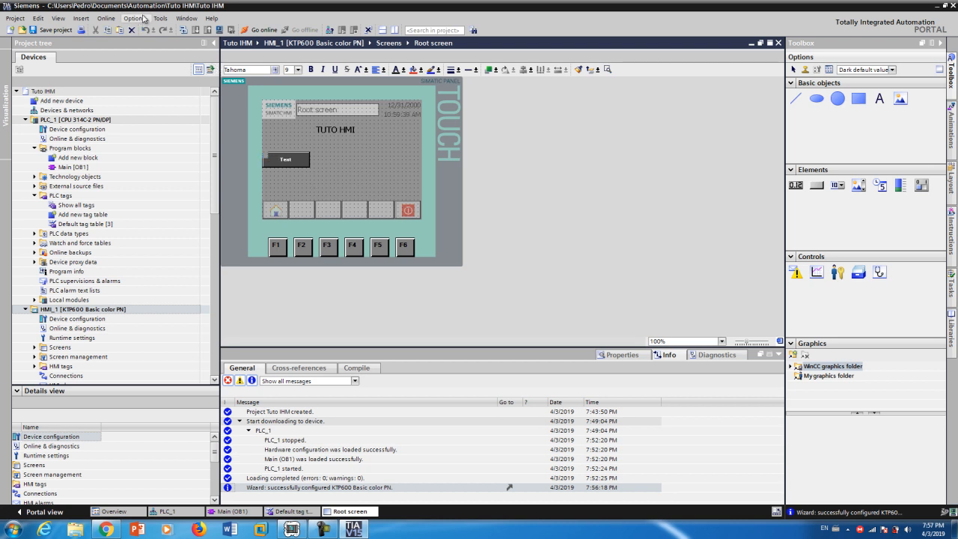
pyautogui.click(334, 183)
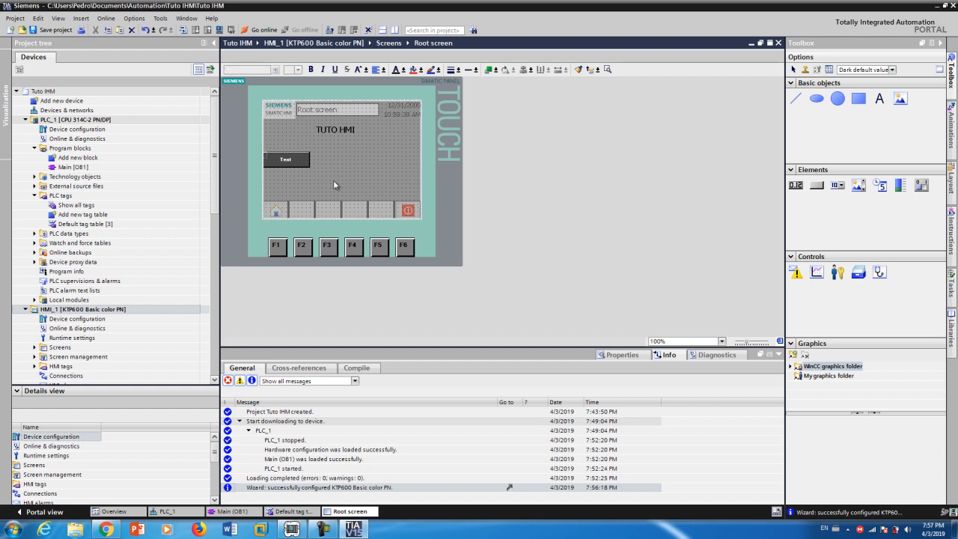
pyautogui.click(286, 160)
pyautogui.click(287, 159)
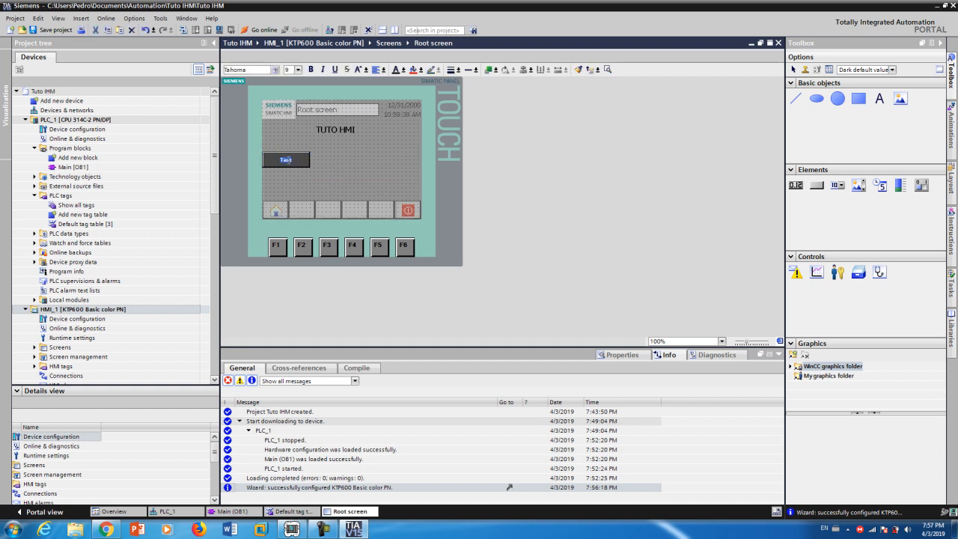
# Add a second button directly below the first one on the root screen.
pyautogui.click(816, 185)
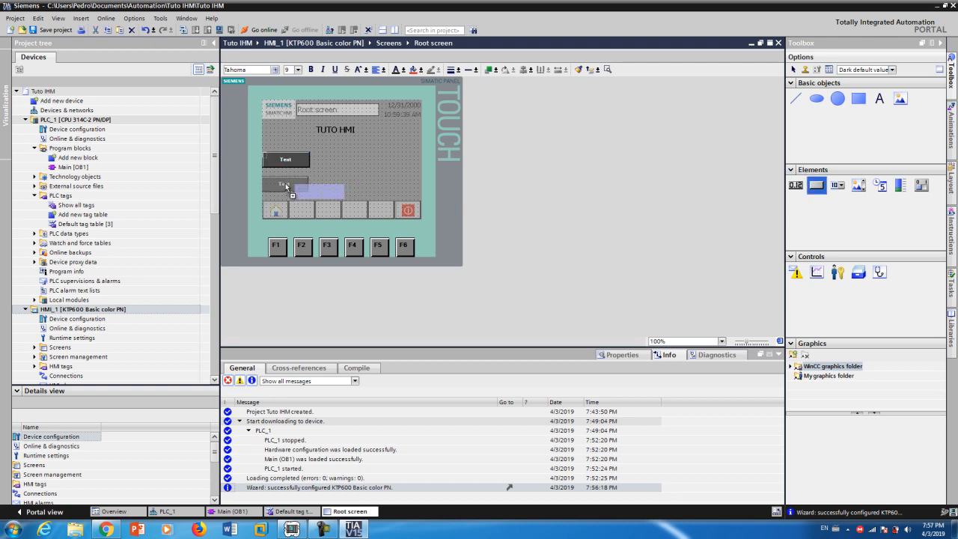
pyautogui.click(286, 187)
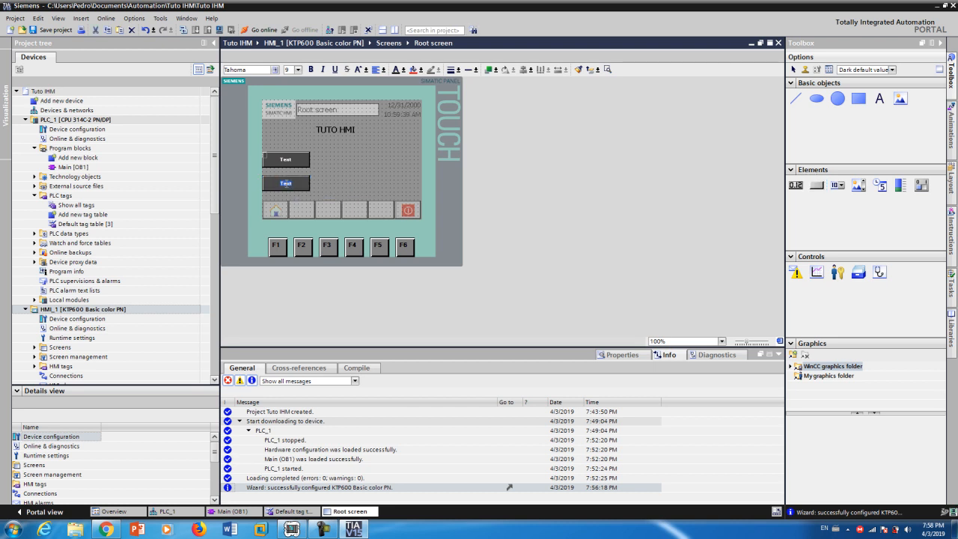
# Add a circle to the right of the two buttons and enlarge it slightly toward its lower right.
pyautogui.click(842, 99)
pyautogui.click(375, 165)
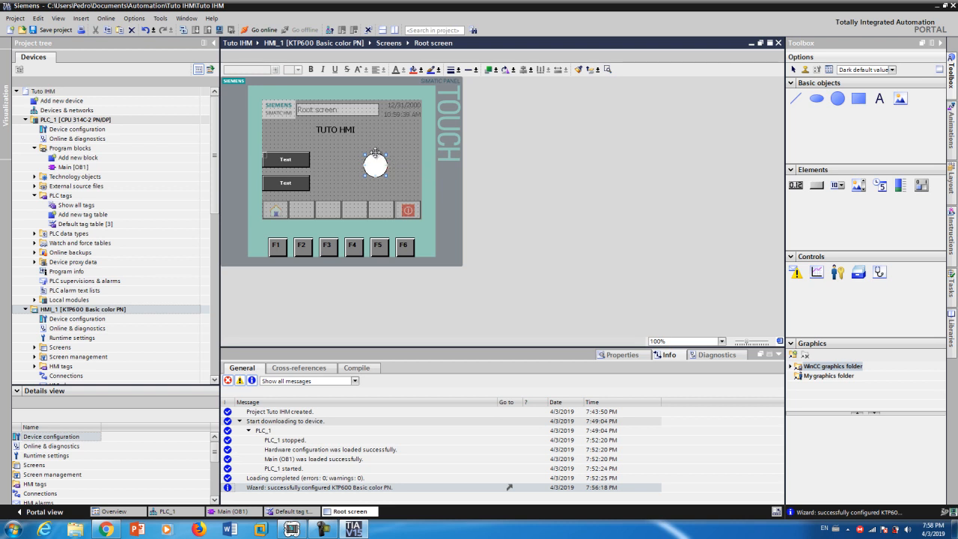
pyautogui.click(375, 155)
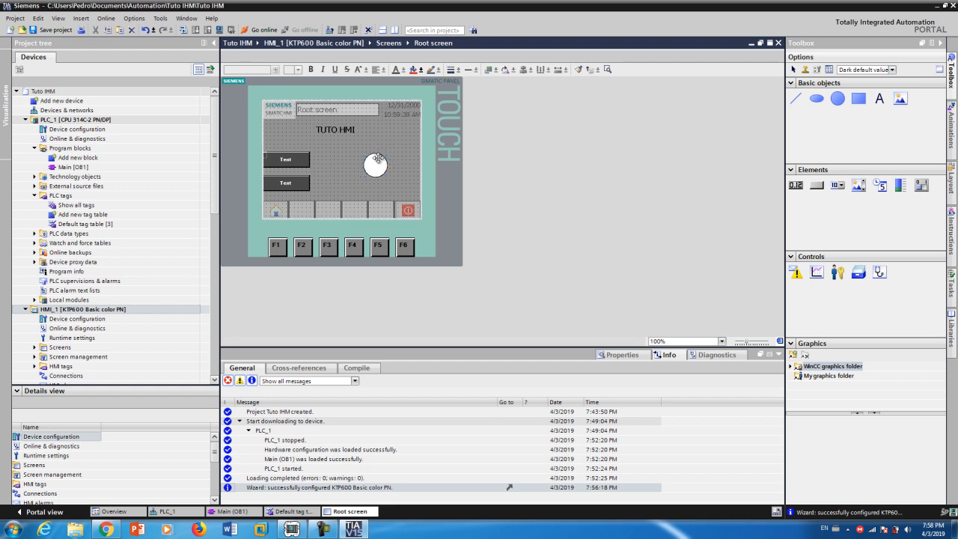
pyautogui.click(376, 164)
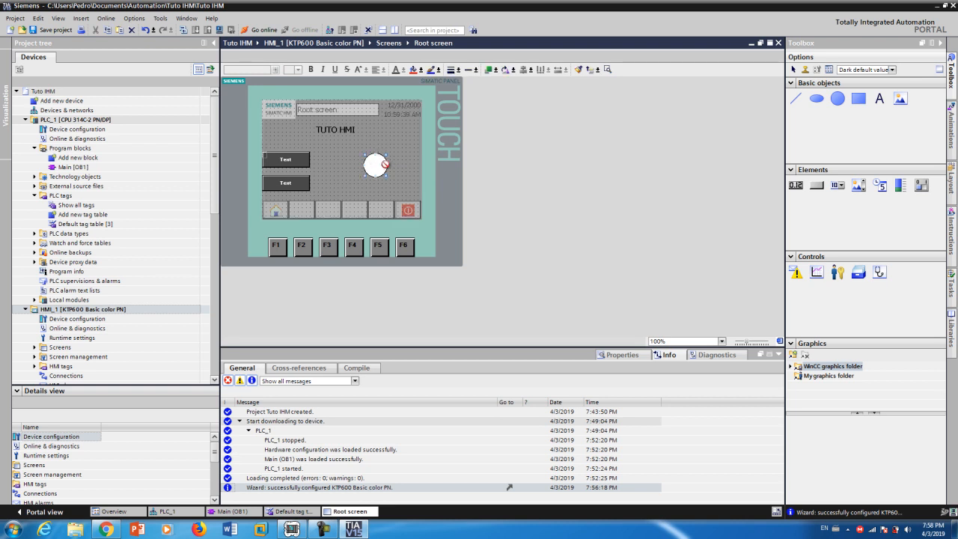
pyautogui.moveTo(387, 176); pyautogui.dragTo(396, 184)
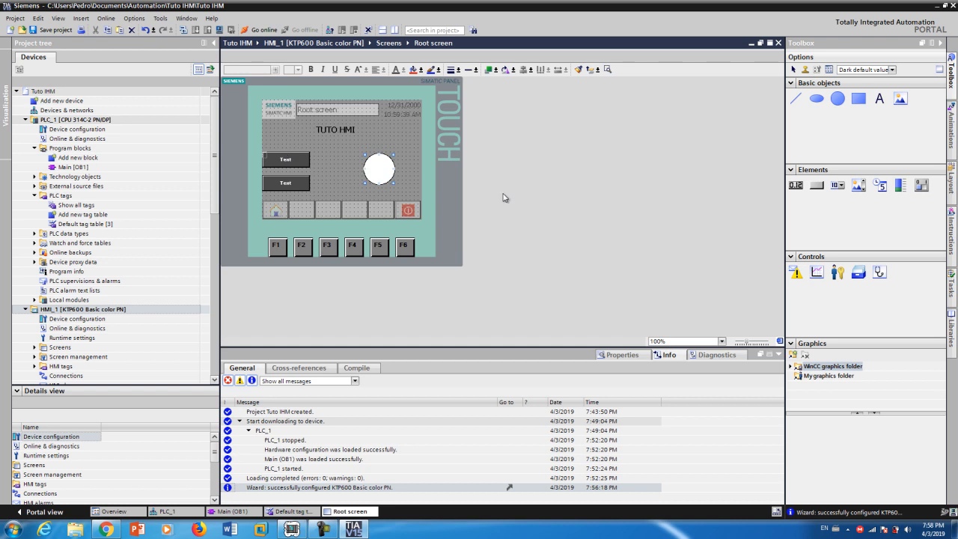
# Place a text field just below the circle on the root screen.
pyautogui.click(882, 101)
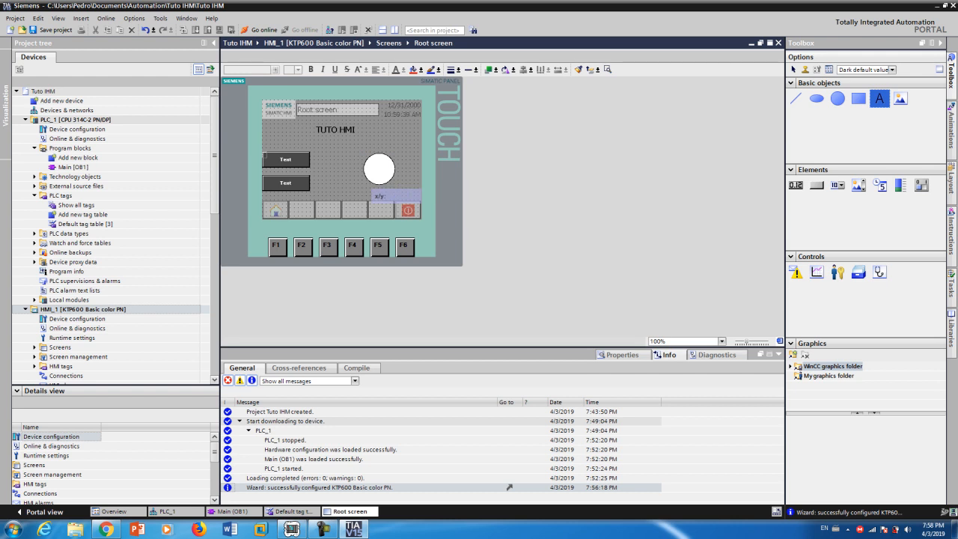
pyautogui.click(366, 190)
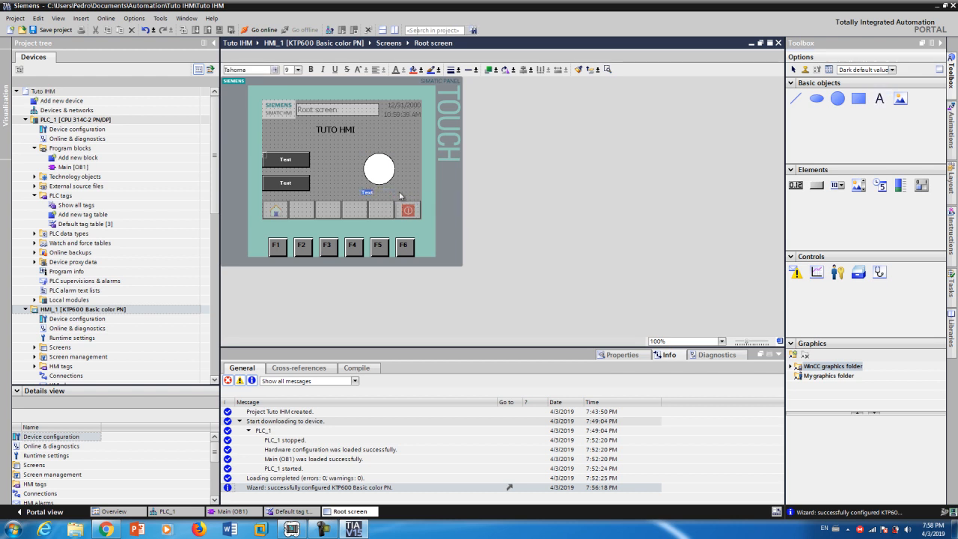
# Change the text field below the circle to MOTEUR, set its font size to 17 and centre it just under the circle.
pyautogui.press('BackSpace')
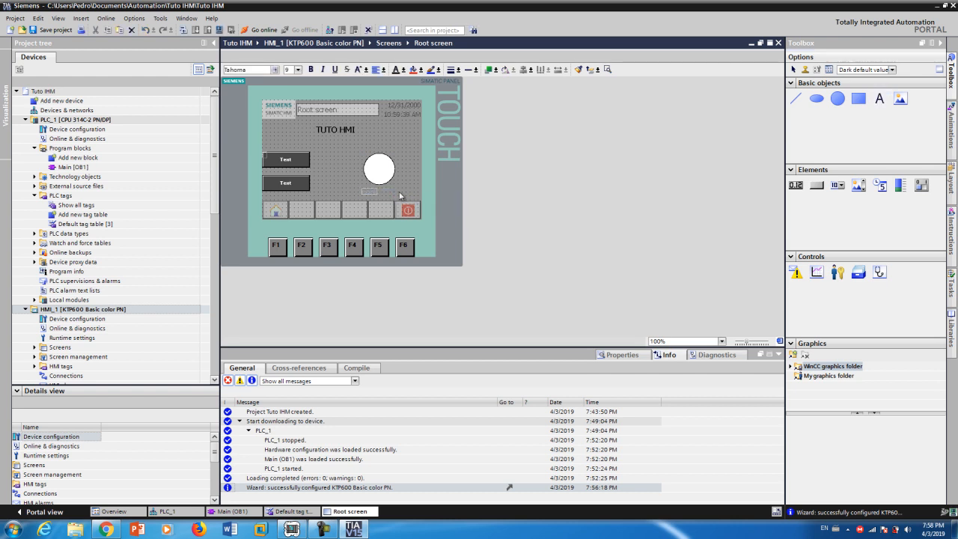
pyautogui.write('MOTEUR')
pyautogui.doubleClick(373, 192)
pyautogui.click(299, 72)
pyautogui.click(298, 71)
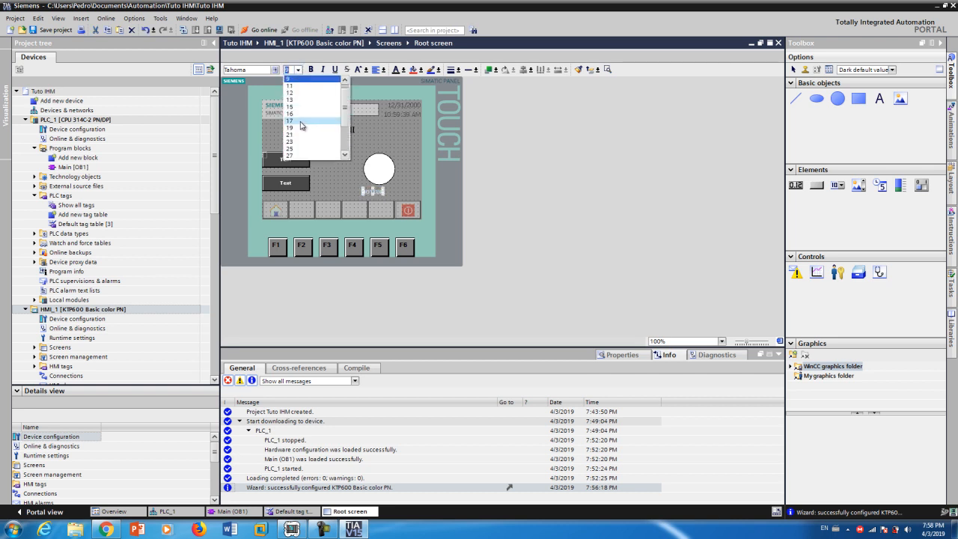
pyautogui.click(300, 122)
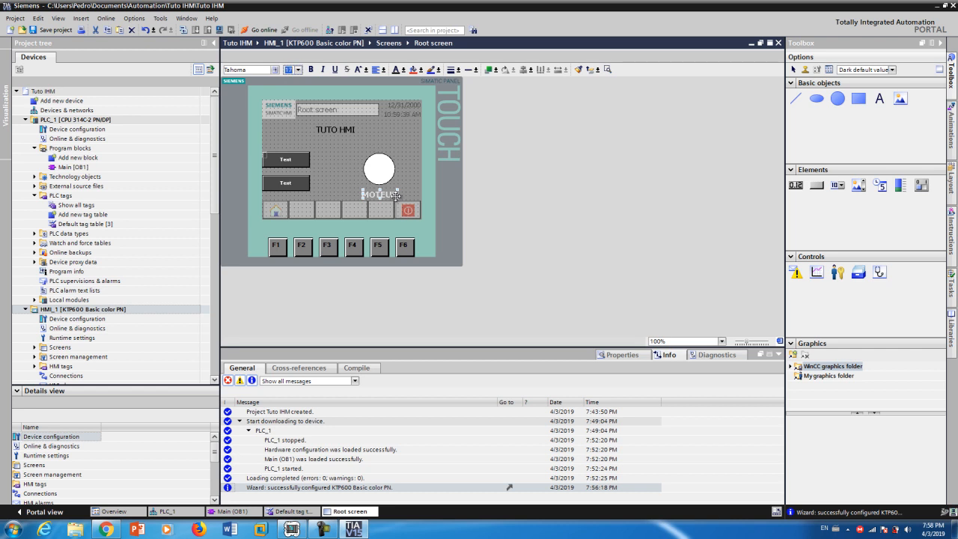
pyautogui.moveTo(392, 196)
pyautogui.mouseDown()
pyautogui.moveTo(428, 203)
pyautogui.moveTo(394, 193)
pyautogui.mouseUp()
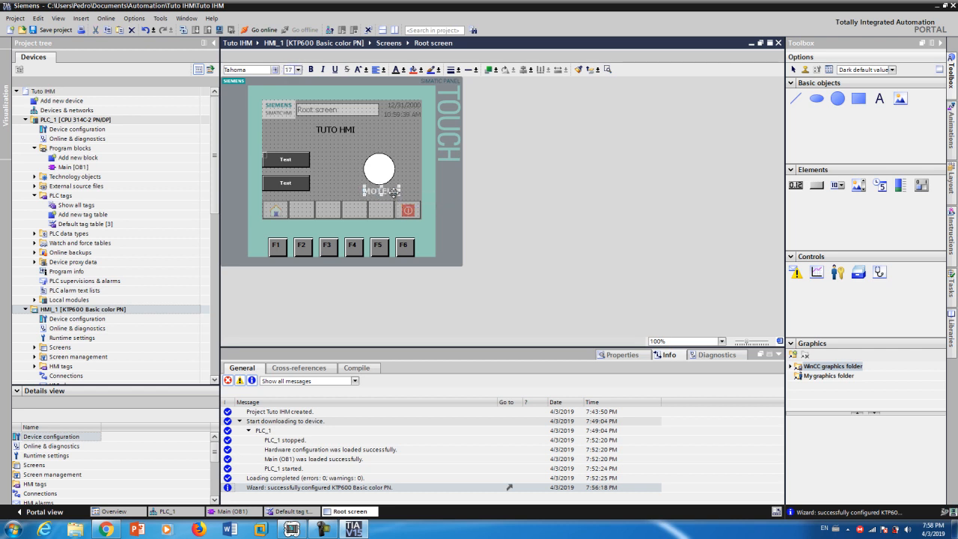
# Label the upper button START and the lower button STOP on the root screen.
pyautogui.click(286, 160)
pyautogui.write('sTART')
pyautogui.click(287, 183)
pyautogui.click(288, 183)
pyautogui.write('sTOP')
pyautogui.click(322, 169)
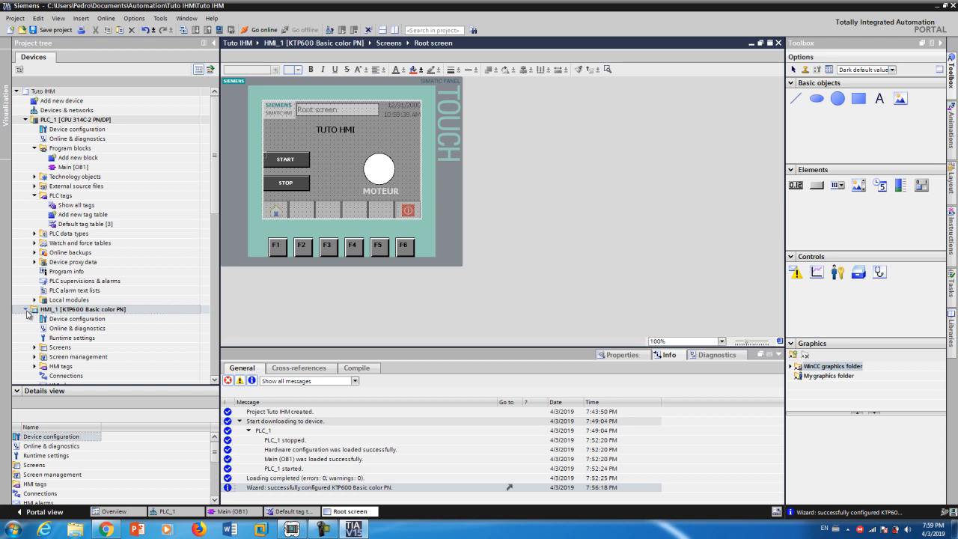
# Open the default tag table in the HMI tags of HMI_1.
pyautogui.click(215, 379)
pyautogui.click(215, 380)
pyautogui.click(215, 379)
pyautogui.click(215, 380)
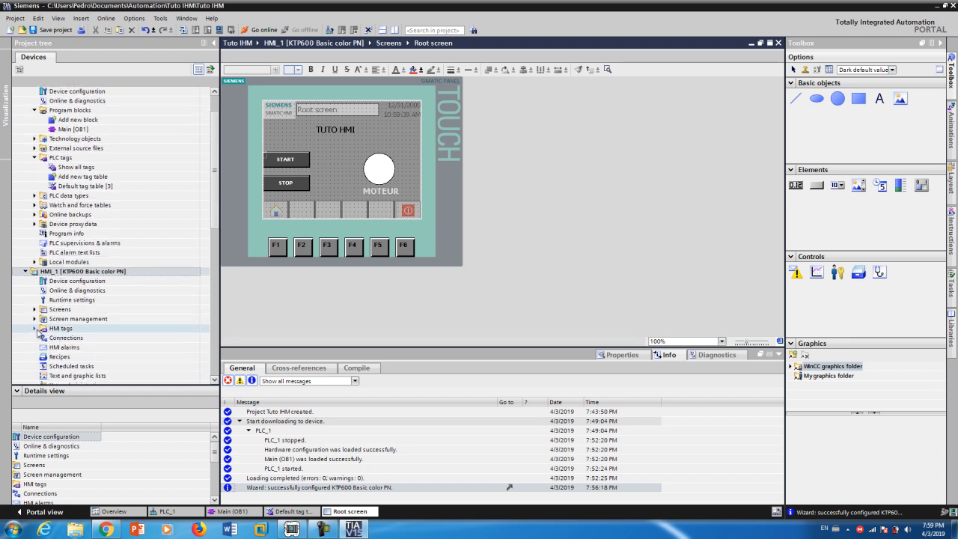
pyautogui.click(35, 330)
pyautogui.click(35, 329)
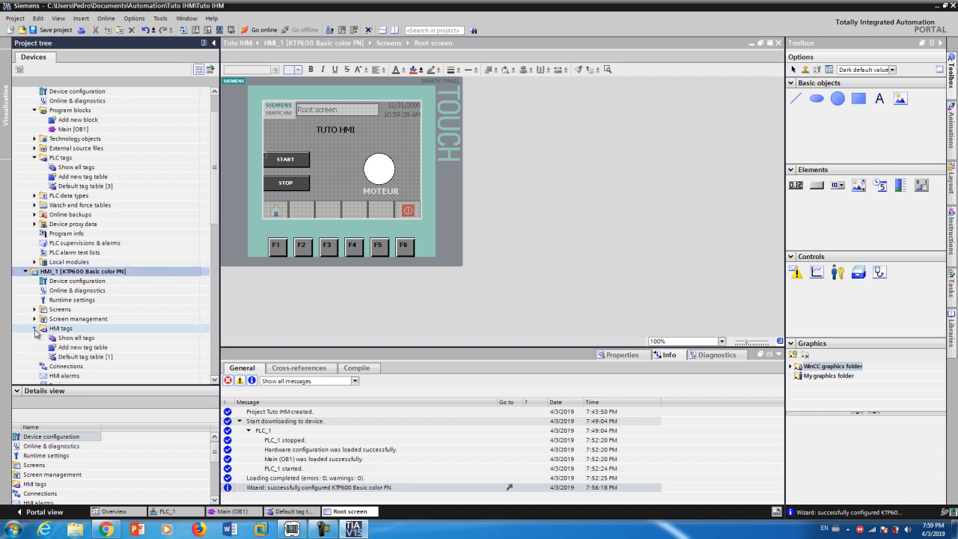
pyautogui.doubleClick(85, 358)
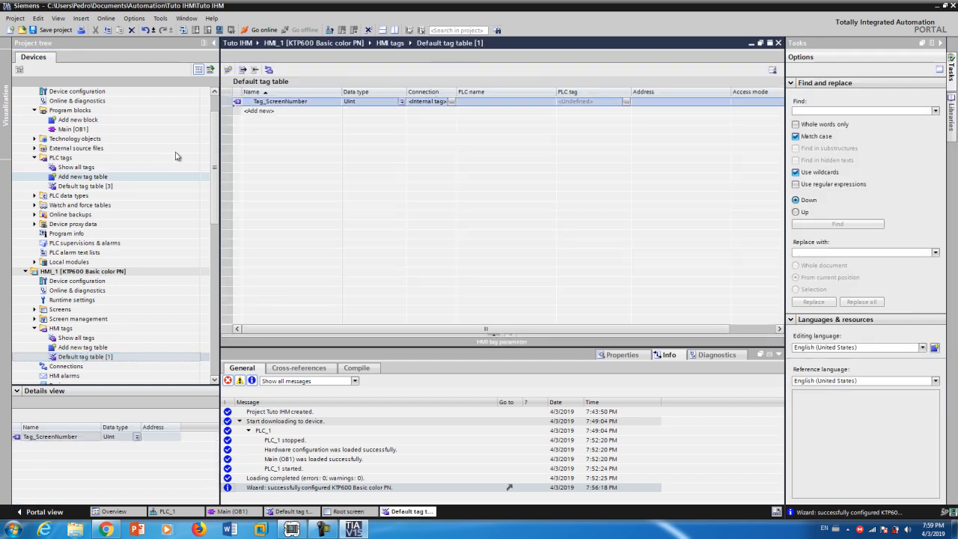
# Rename the Tag_ScreenNumber tag in the HMI default tag table as HMI START.
pyautogui.doubleClick(287, 102)
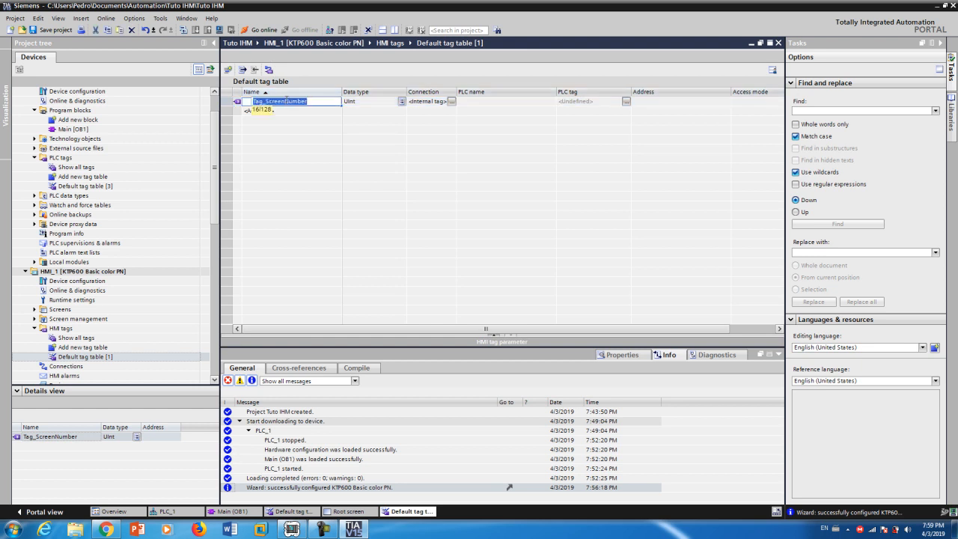
pyautogui.write('H')
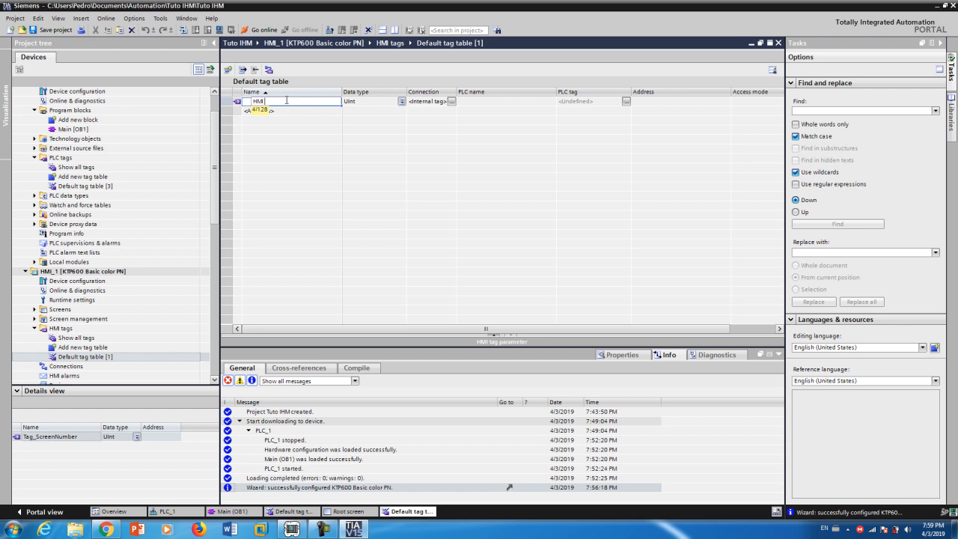
pyautogui.write('MI STA')
pyautogui.press('Return')
# Set the data type of the HMI START tag to Bool.
pyautogui.click(402, 102)
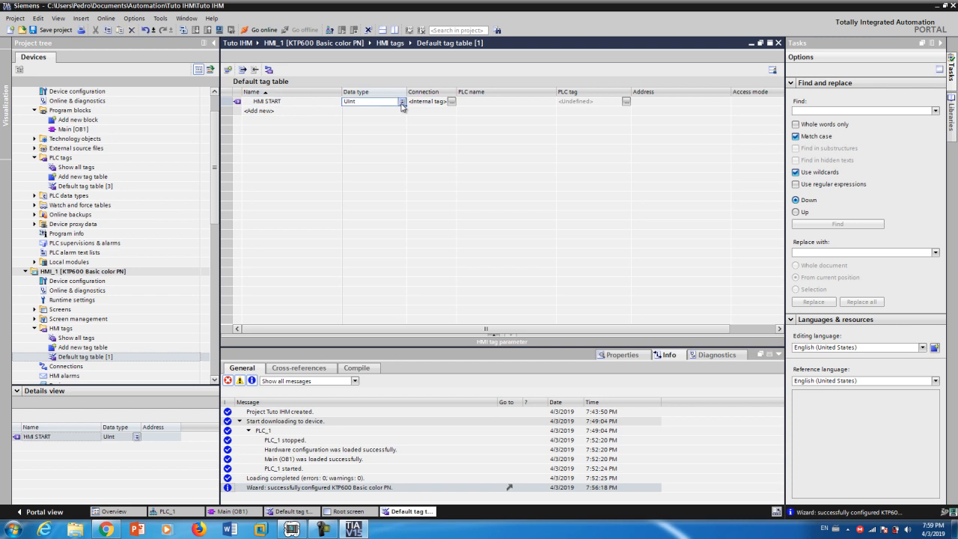
pyautogui.click(402, 103)
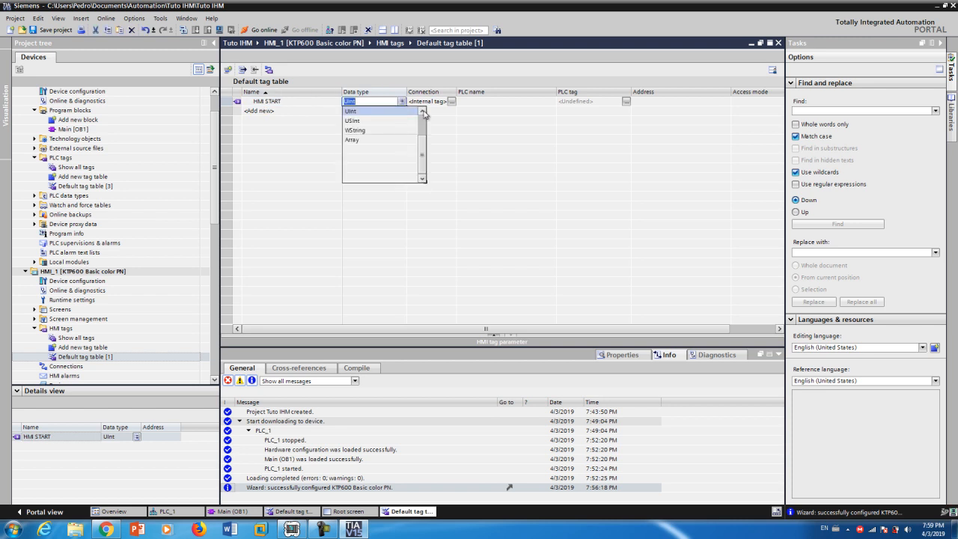
pyautogui.scroll(3, 424, 112)
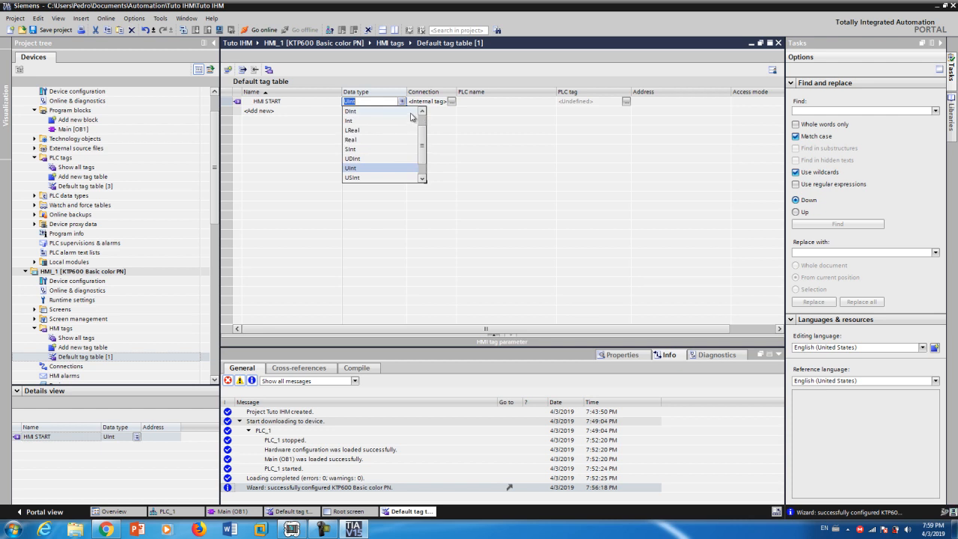
pyautogui.scroll(1, 420, 112)
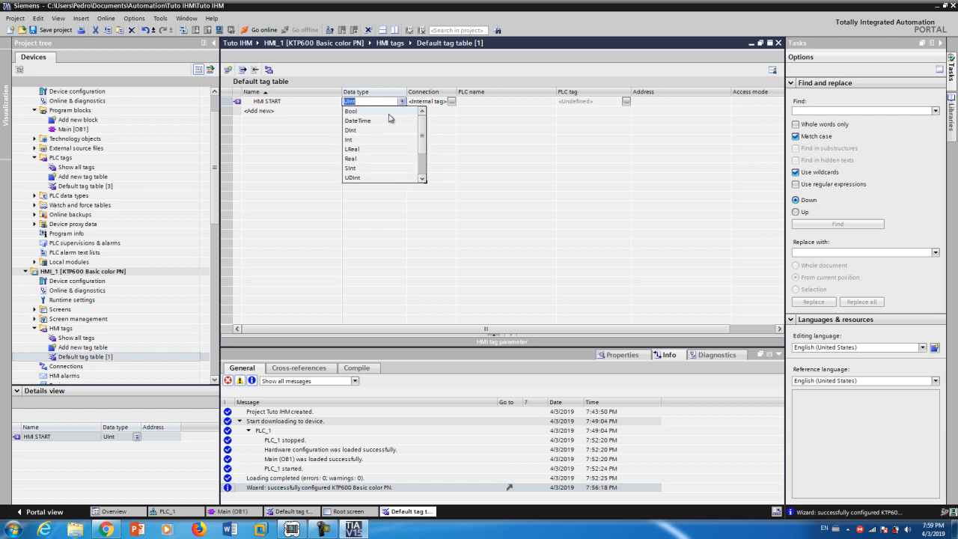
pyautogui.click(388, 113)
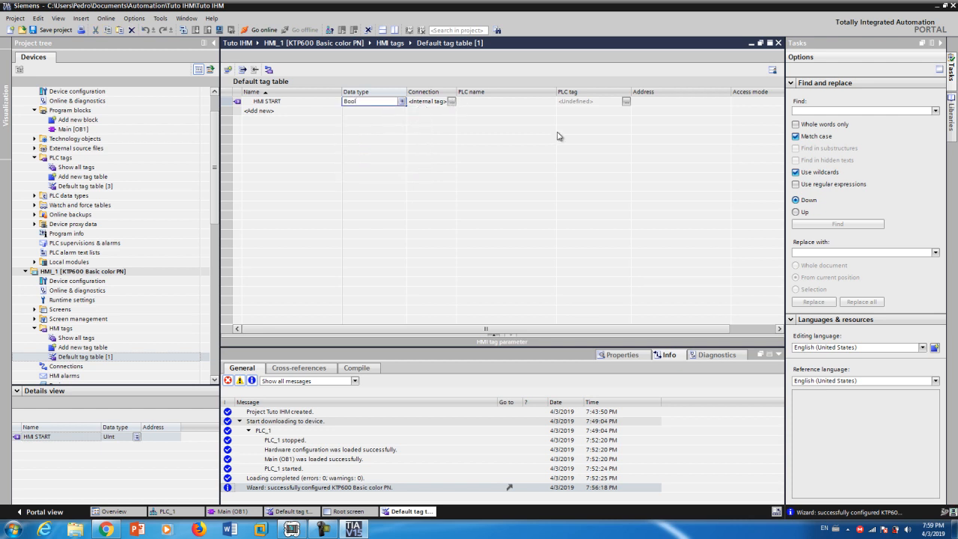
# Link the HMI START tag to the PLC tag MARCHE from PLC_1's default tag table.
pyautogui.click(627, 103)
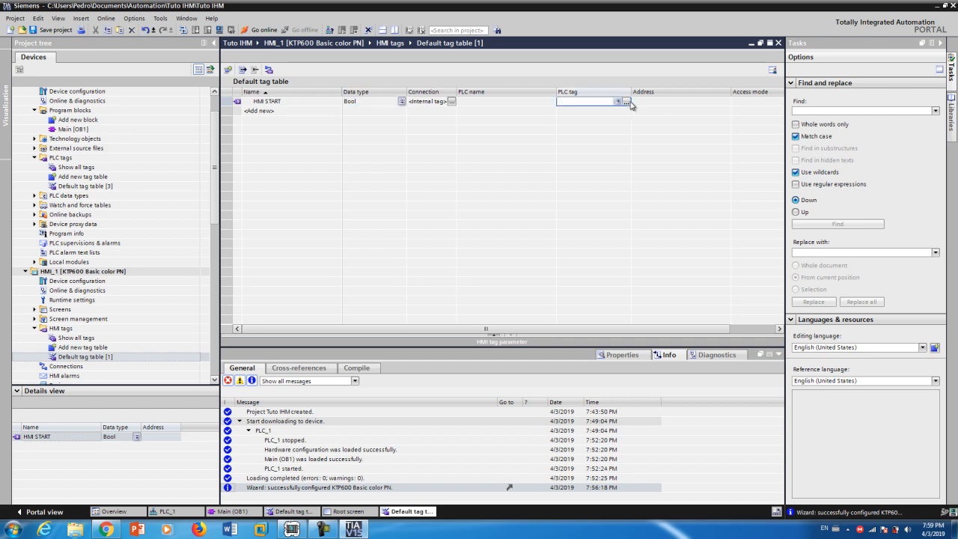
pyautogui.click(627, 103)
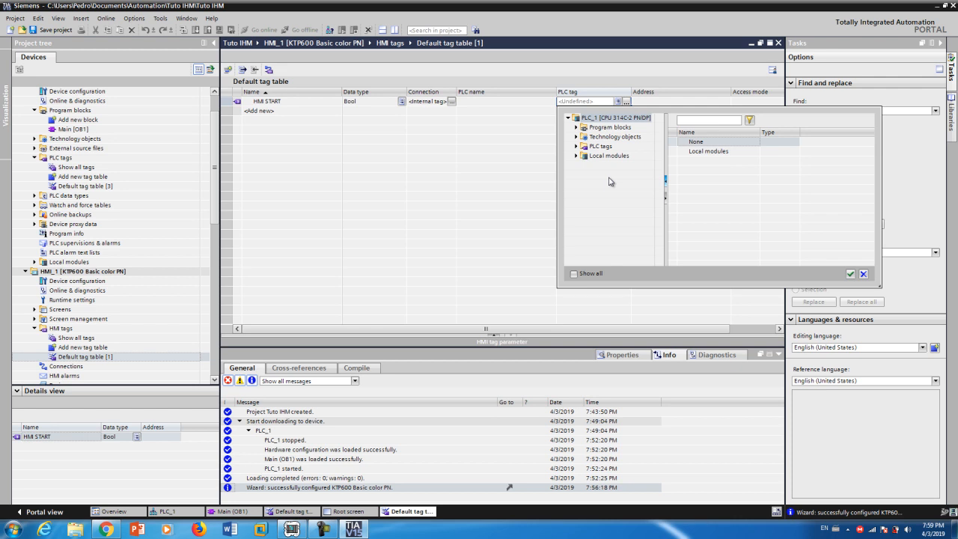
pyautogui.click(577, 146)
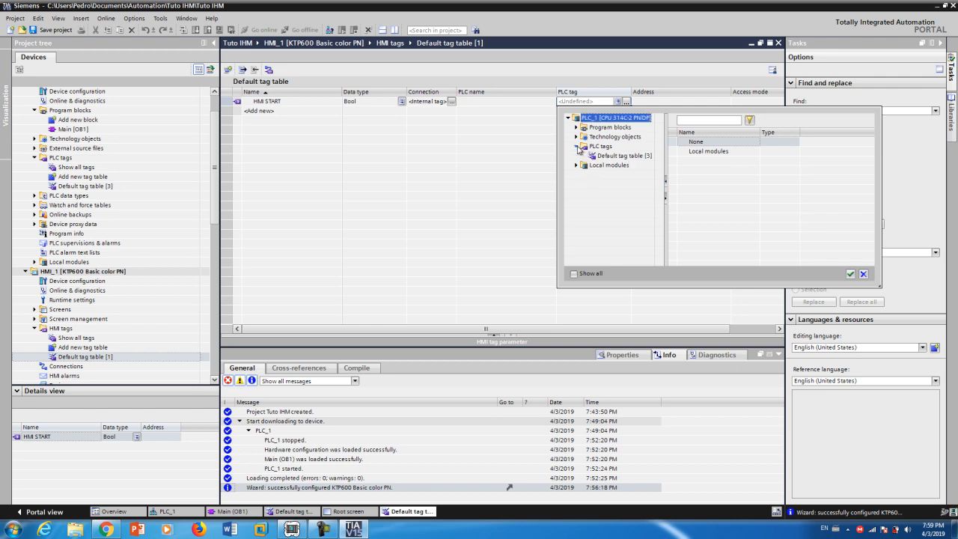
pyautogui.click(607, 156)
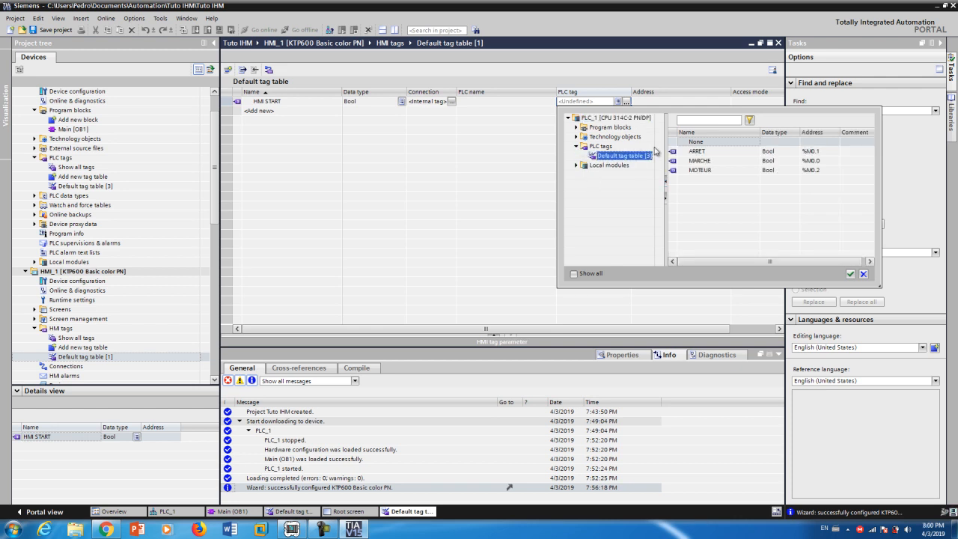
pyautogui.click(702, 162)
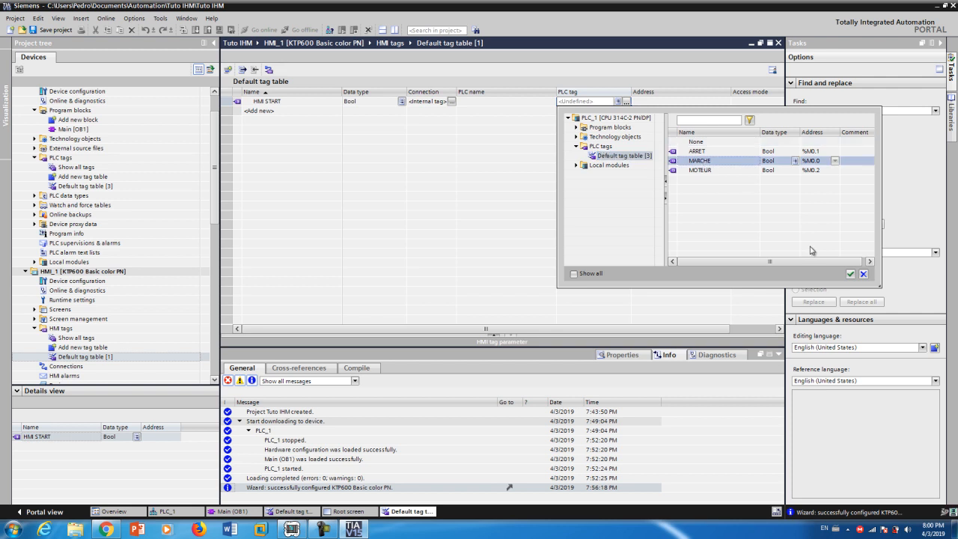
pyautogui.click(850, 274)
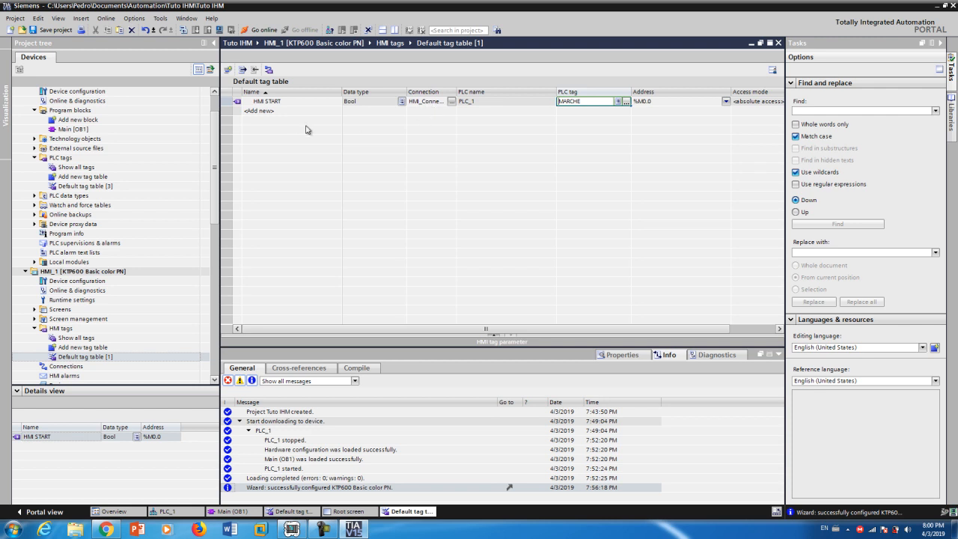
# Add a second tag below HMI START in the HMI tag table and name it HMI STOP.
pyautogui.click(277, 112)
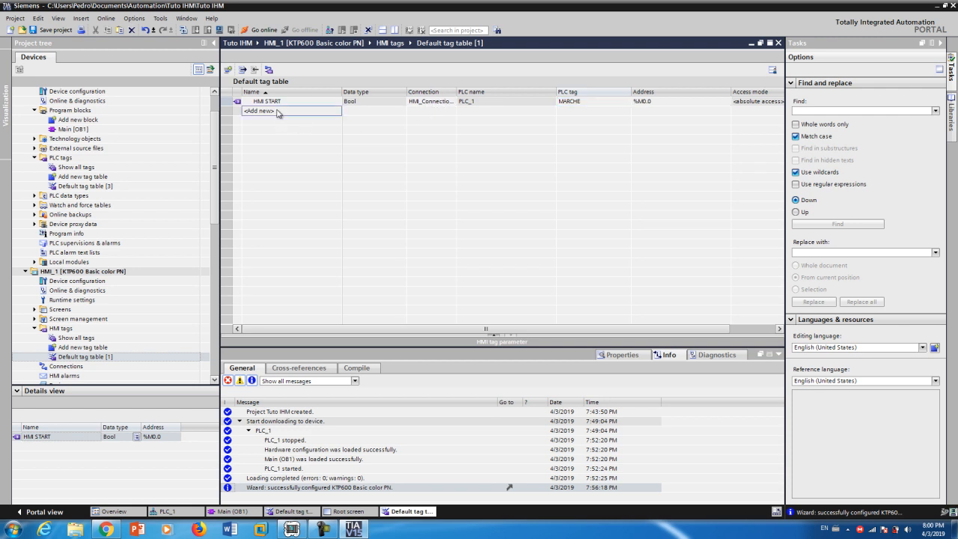
pyautogui.click(276, 111)
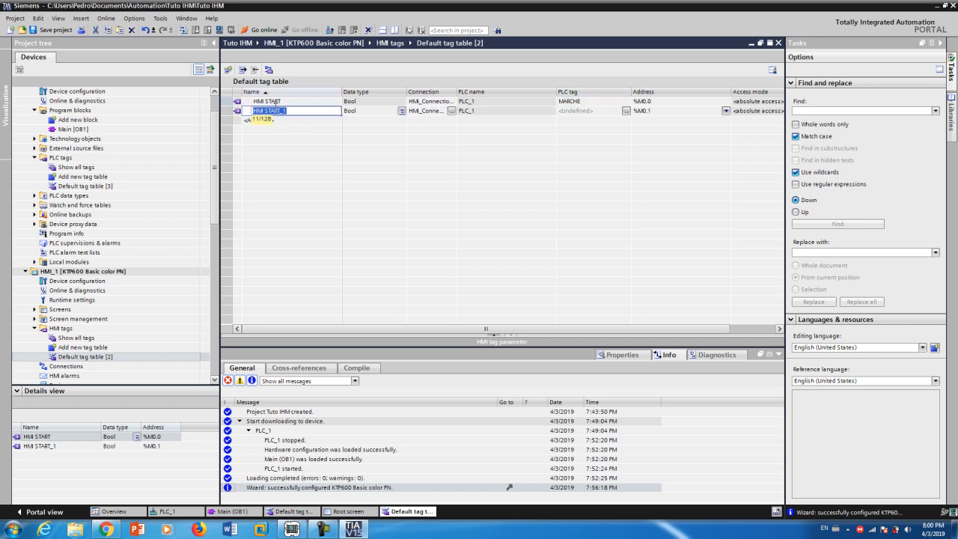
pyautogui.click(323, 529)
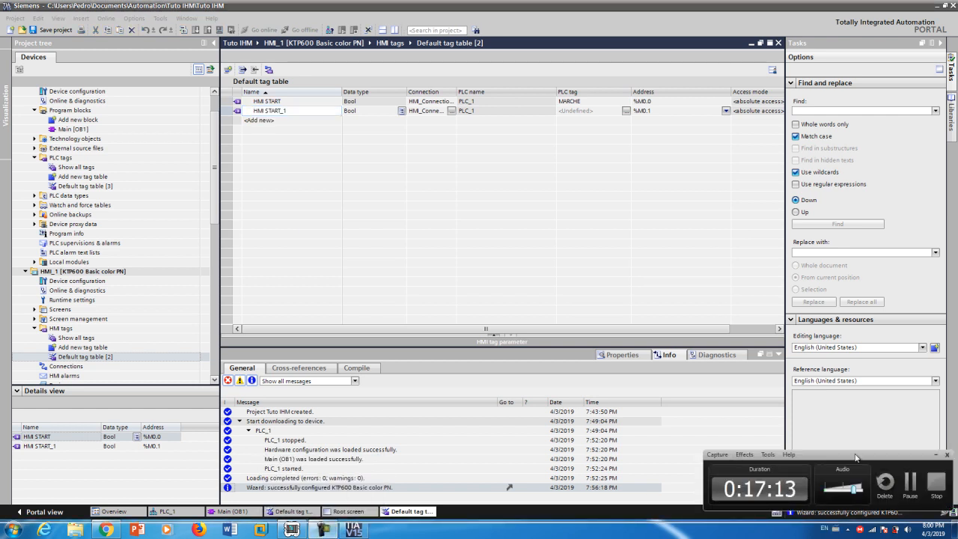
pyautogui.click(291, 111)
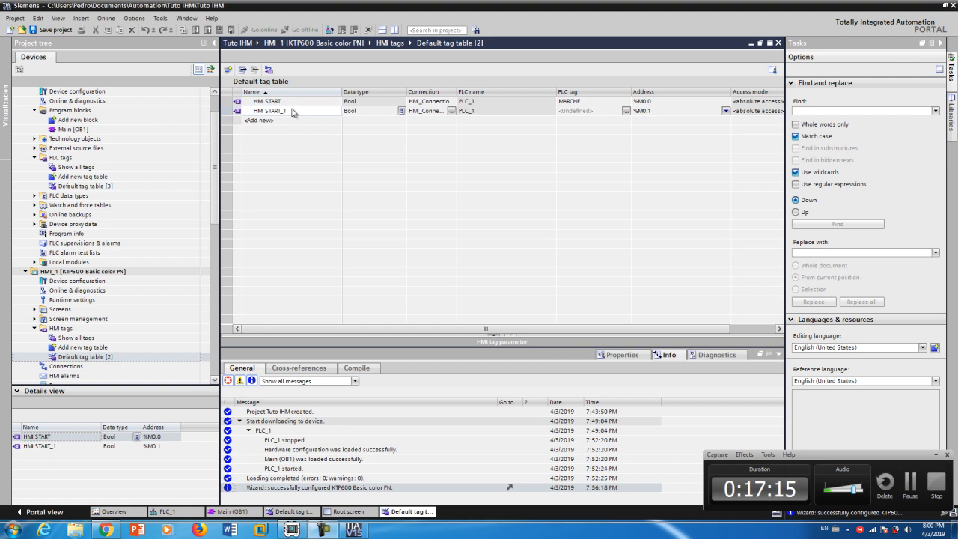
pyautogui.click(288, 110)
pyautogui.press('BackSpace')
pyautogui.press('BackSpace')
pyautogui.press('BackSpace')
pyautogui.press('BackSpace')
pyautogui.press('BackSpace')
pyautogui.press('BackSpace')
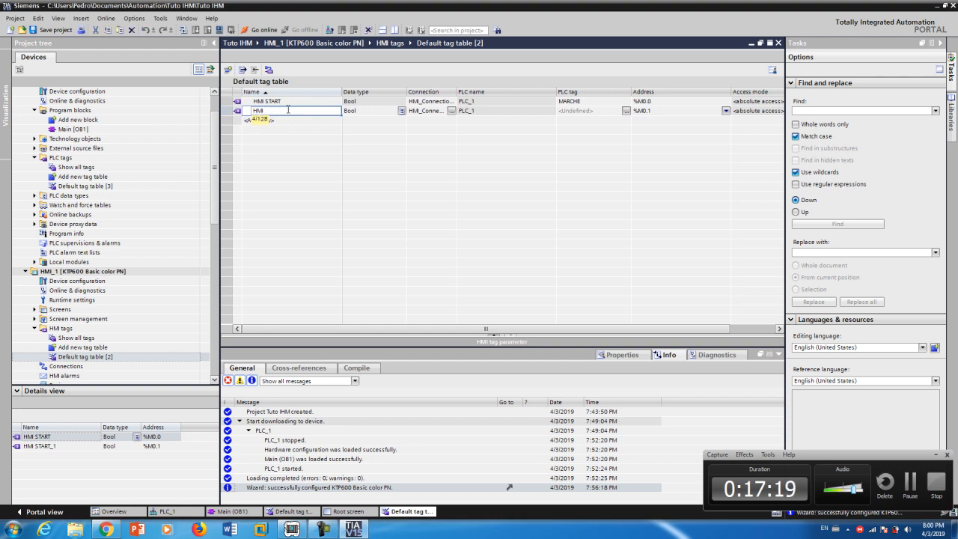
pyautogui.write('STOP')
# Link the HMI STOP tag to the PLC tag ARRET of PLC_1.
pyautogui.click(627, 113)
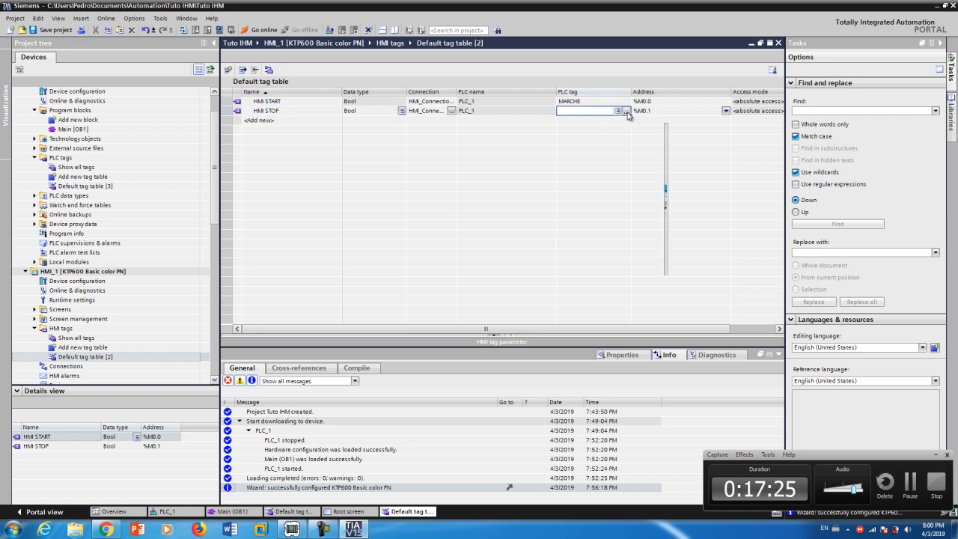
pyautogui.click(627, 111)
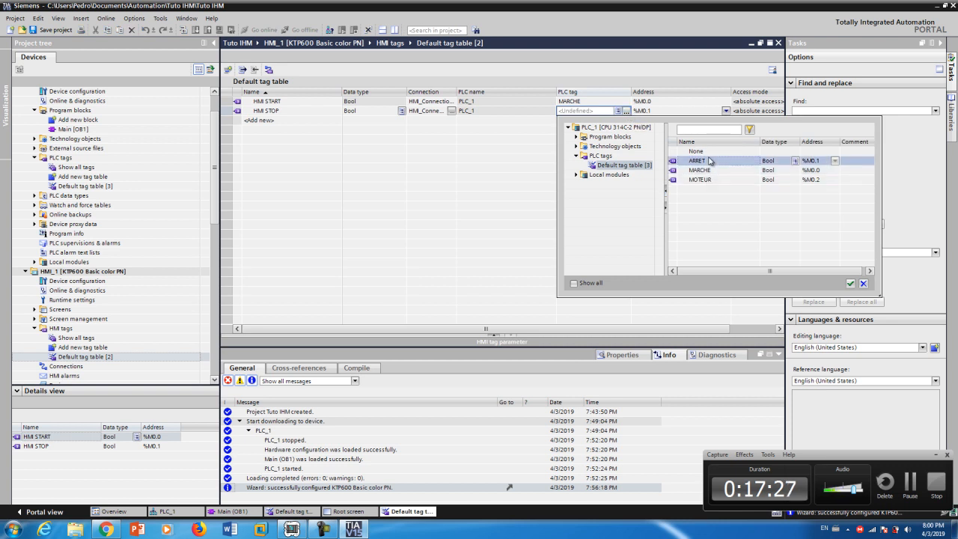
pyautogui.click(850, 285)
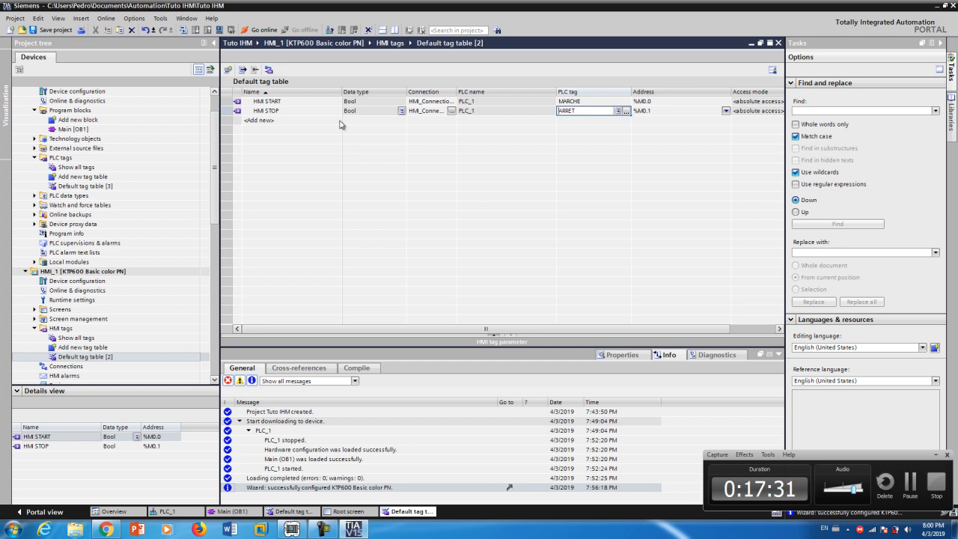
# Add a third tag to the HMI tag table and name it HMI MOTEUR.
pyautogui.click(287, 121)
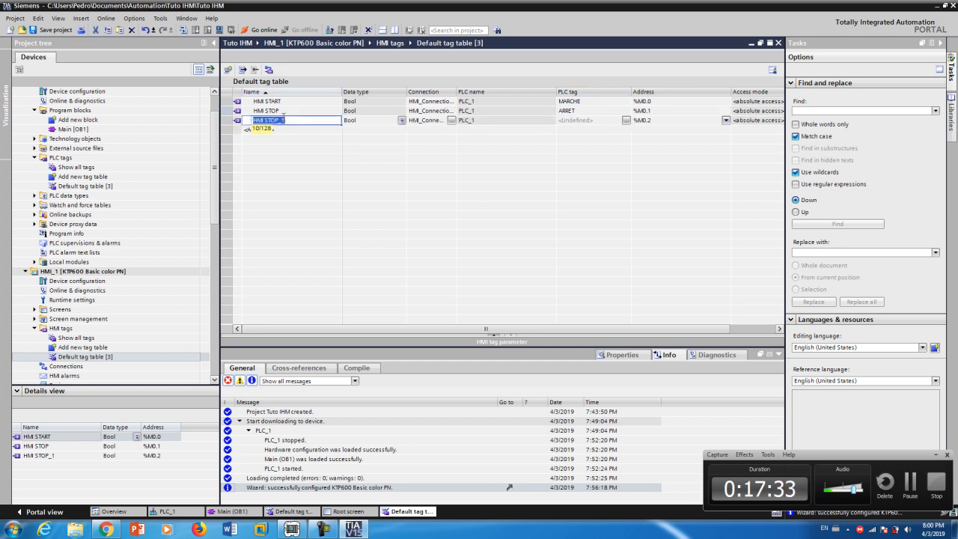
pyautogui.press('BackSpace')
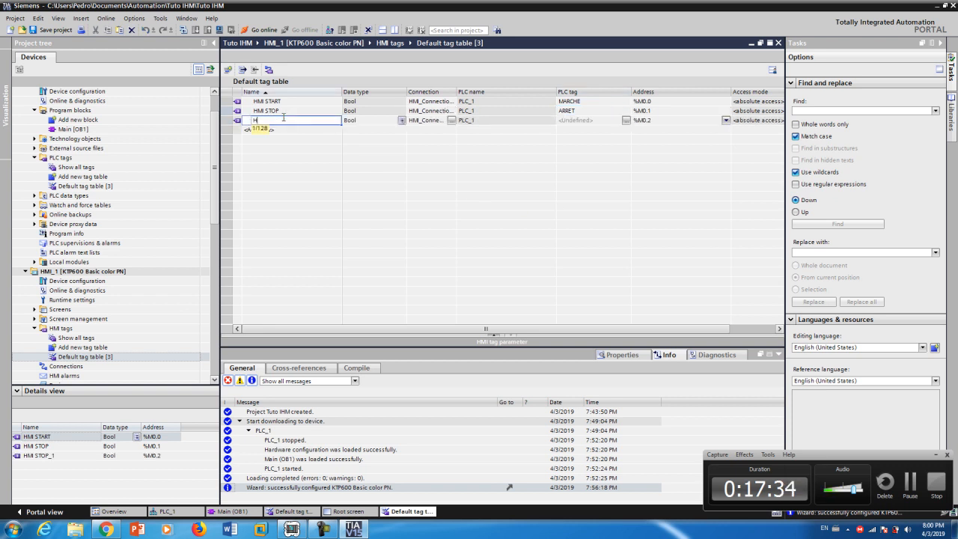
pyautogui.write('HMI MOTEUR')
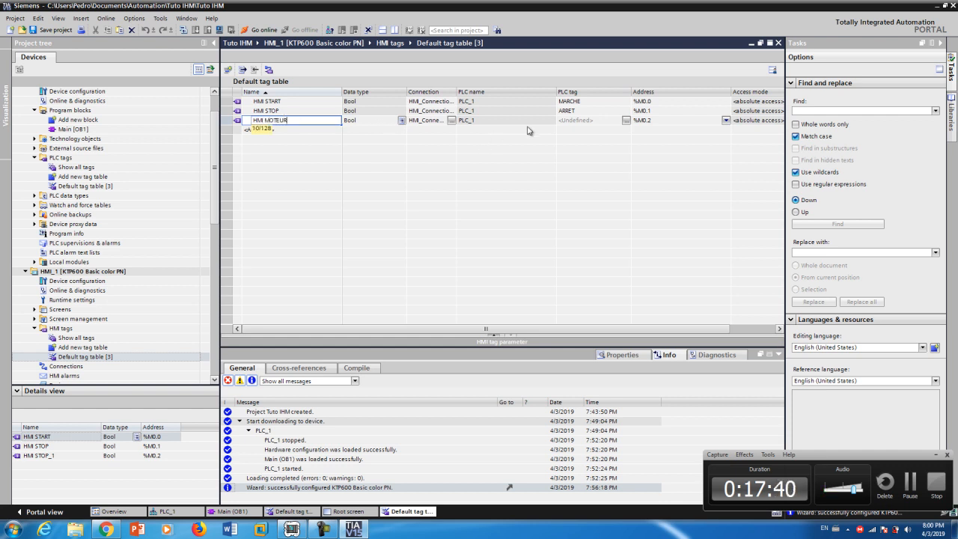
# Link the HMI MOTEUR tag to the PLC tag MOTEUR from PLC_1's default tag table.
pyautogui.click(627, 124)
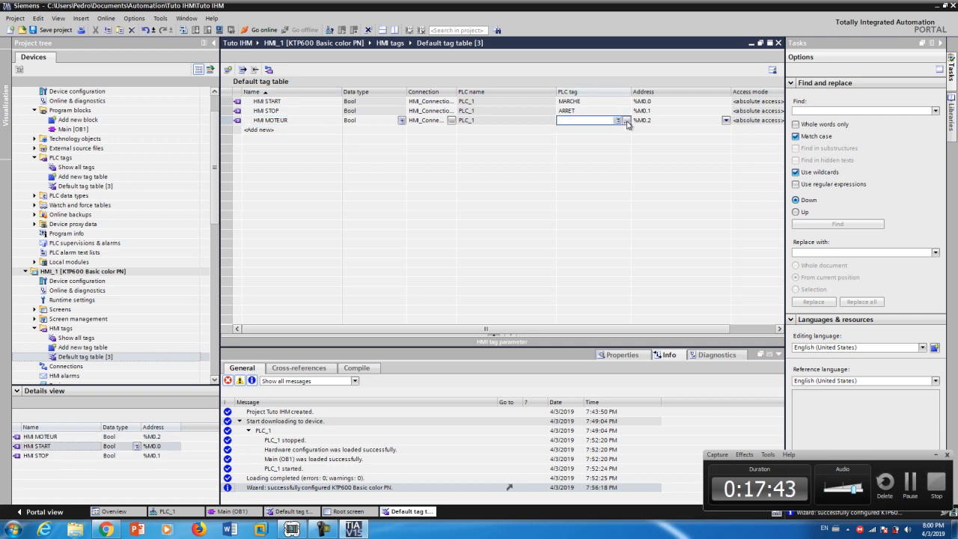
pyautogui.click(625, 121)
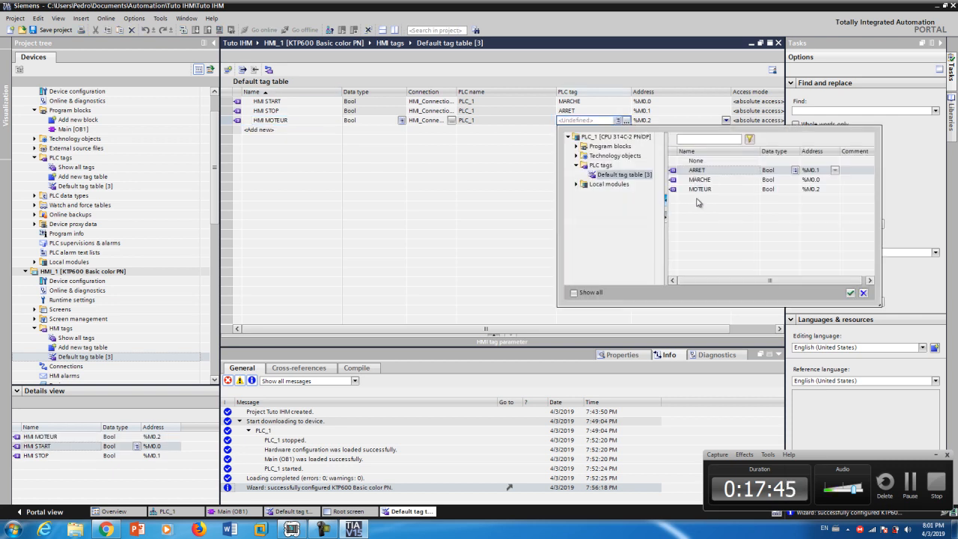
pyautogui.click(711, 192)
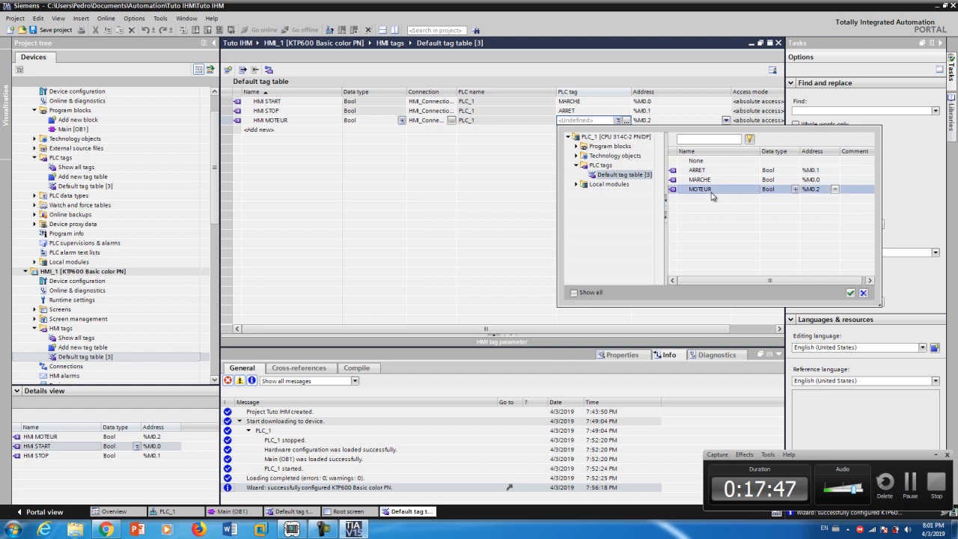
pyautogui.click(851, 293)
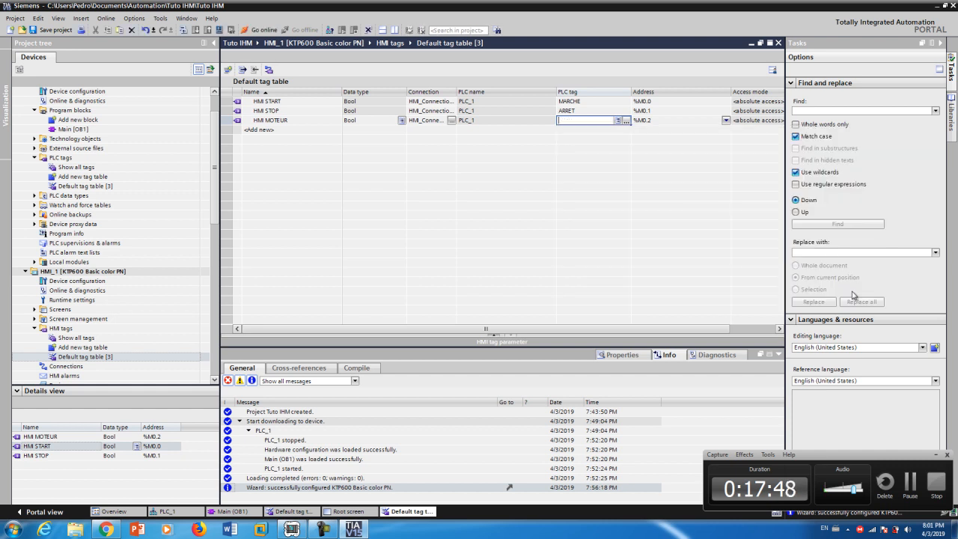
# Minimize the HMI default tag table to return to the Root screen of HMI_1.
pyautogui.click(935, 455)
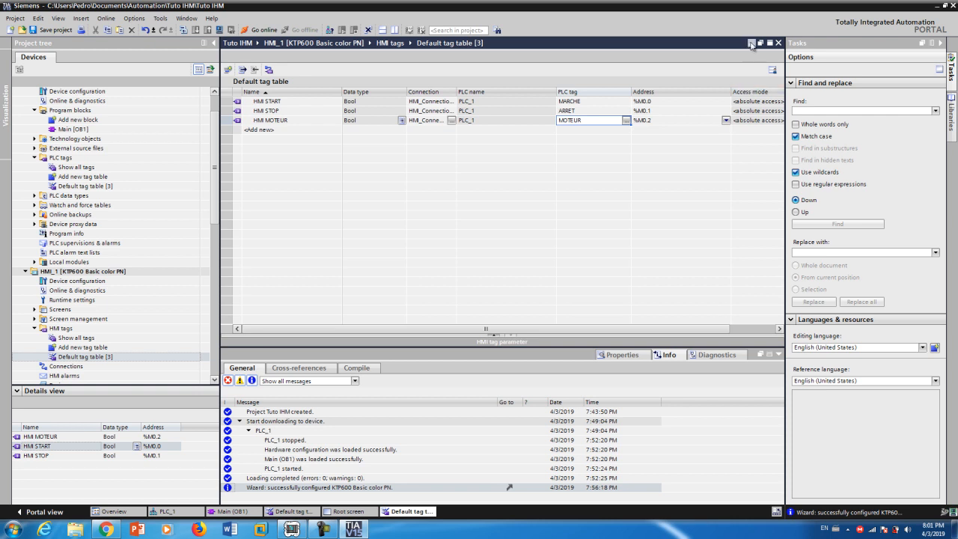
pyautogui.click(751, 45)
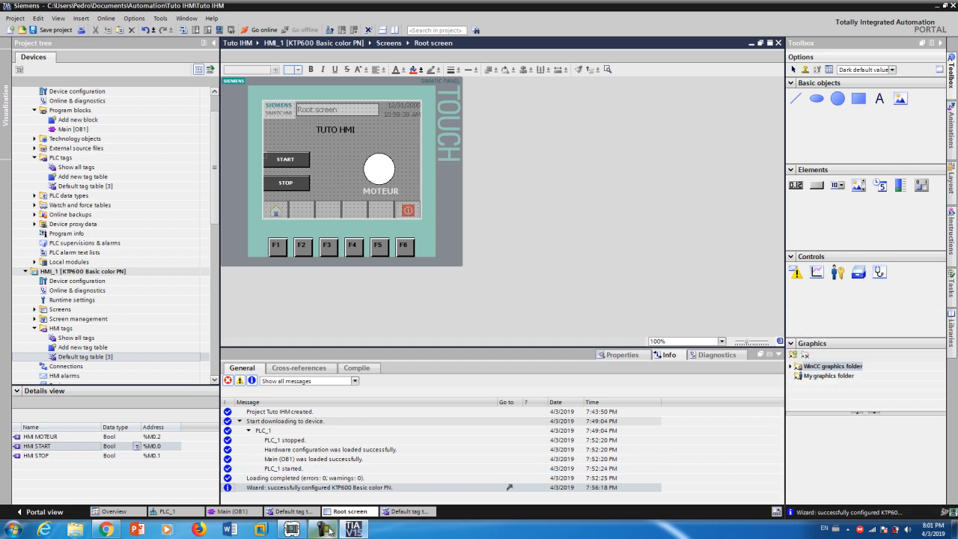
pyautogui.click(324, 530)
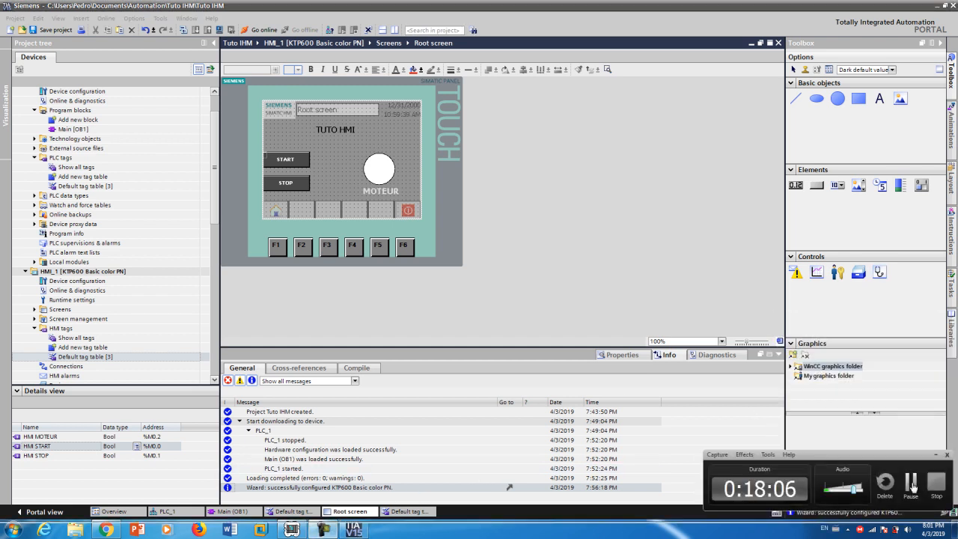
pyautogui.click(910, 483)
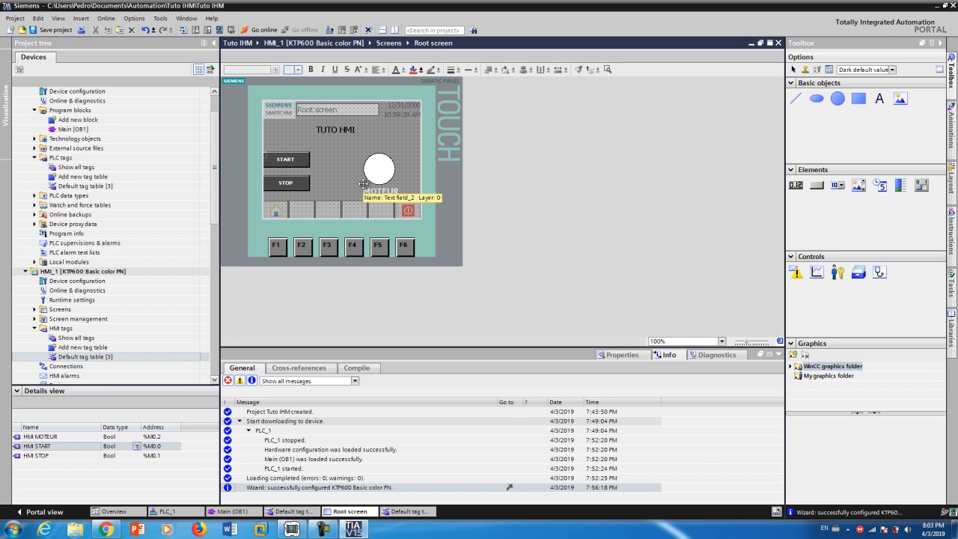
# Add an Appearance animation to the circle above the MOTEUR label and link it to the HMI MOTEUR tag.
pyautogui.click(379, 166)
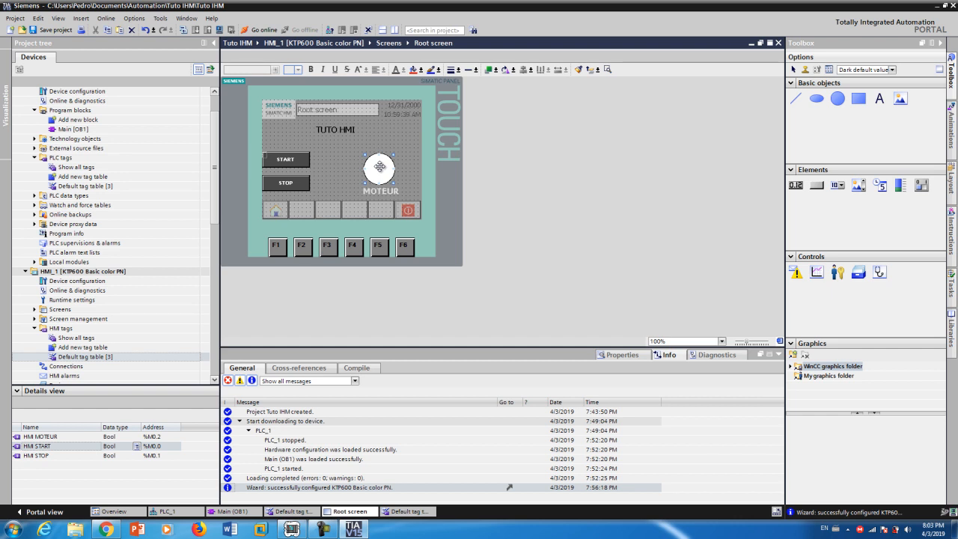
pyautogui.rightClick(381, 168)
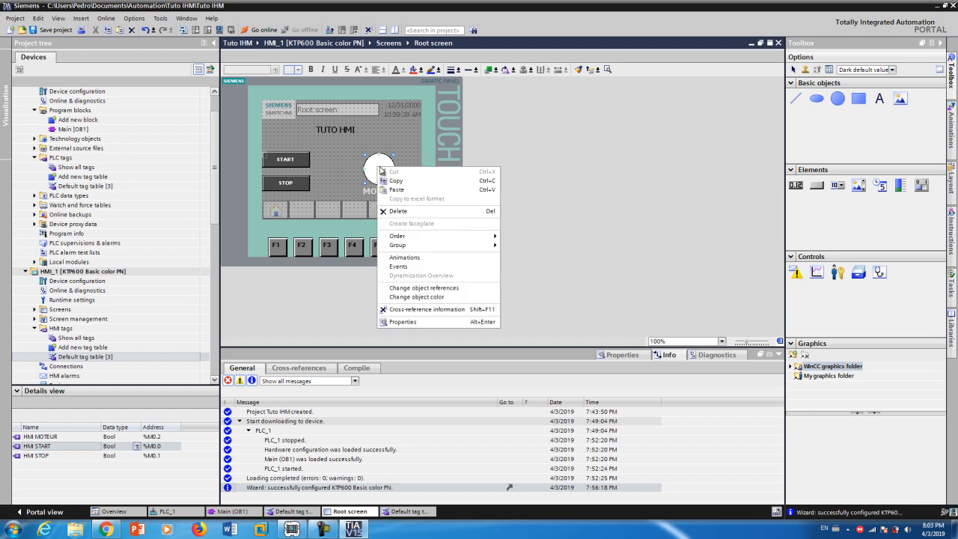
pyautogui.click(399, 259)
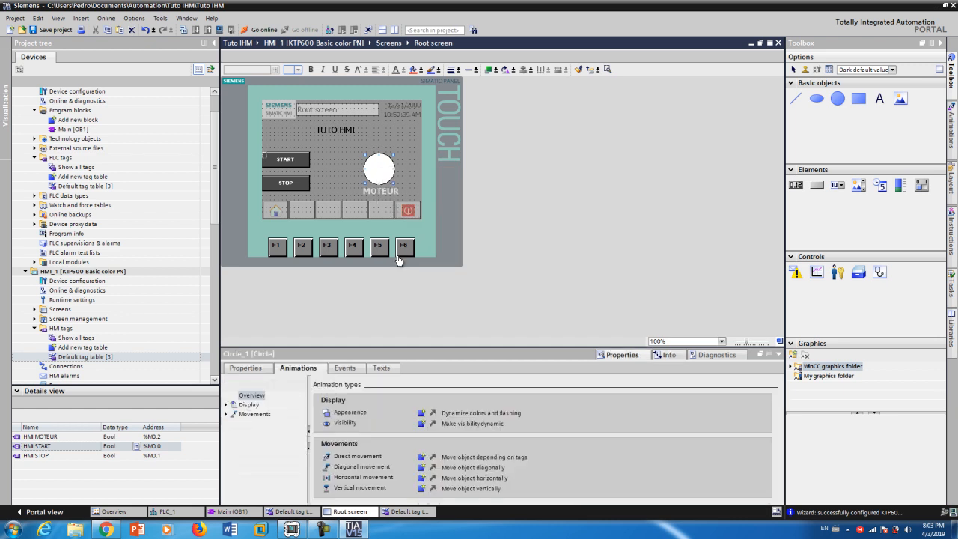
pyautogui.click(421, 415)
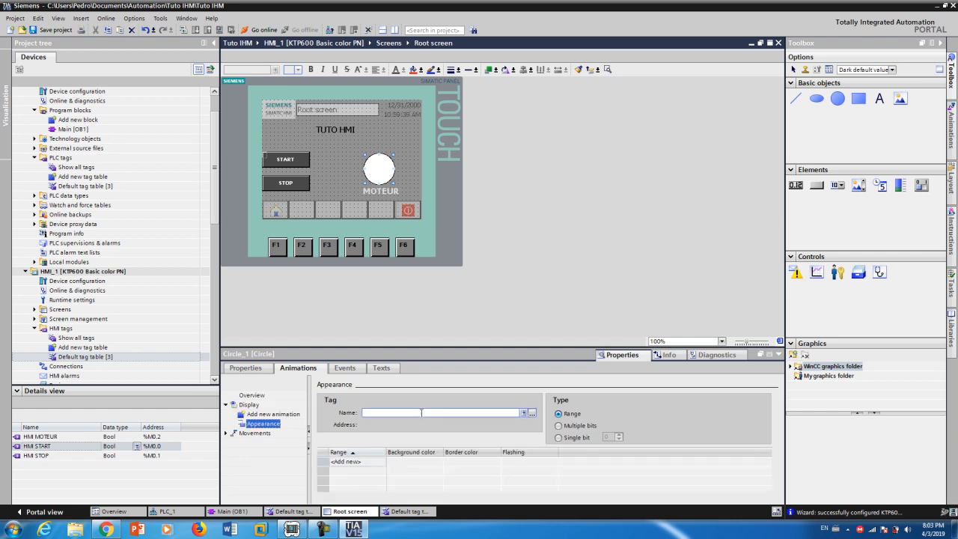
pyautogui.click(532, 414)
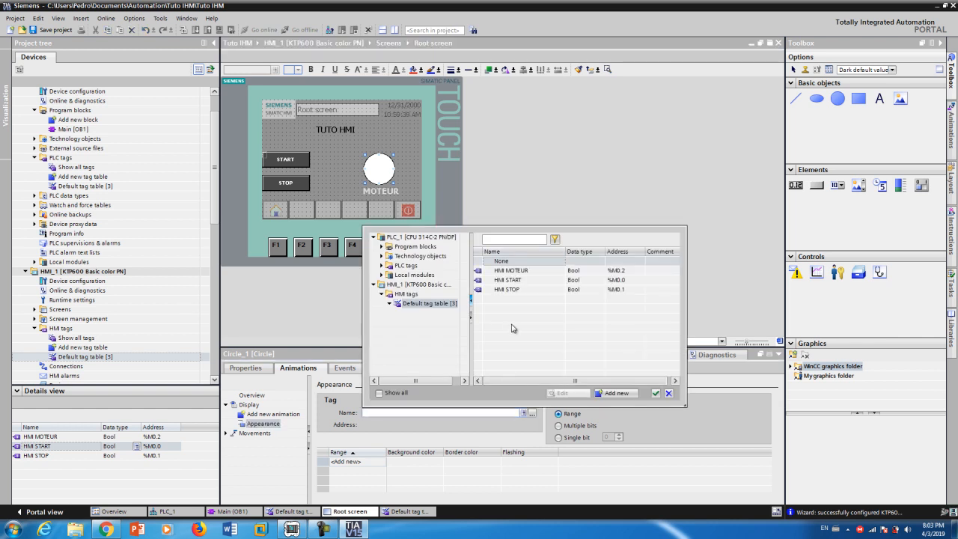
pyautogui.click(518, 272)
pyautogui.click(656, 393)
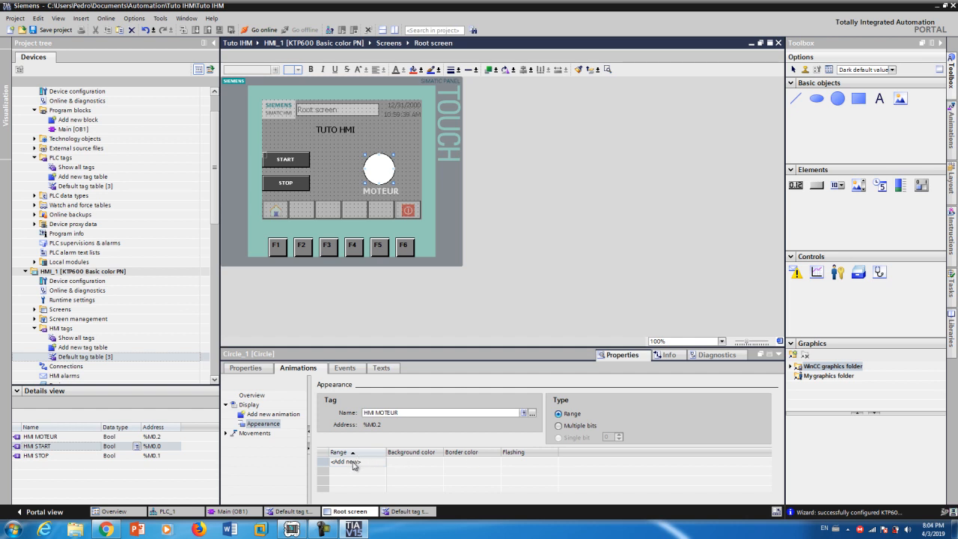
# Add range 0 to the circle's Appearance animation with a red background colour (255, 0, 31).
pyautogui.click(352, 462)
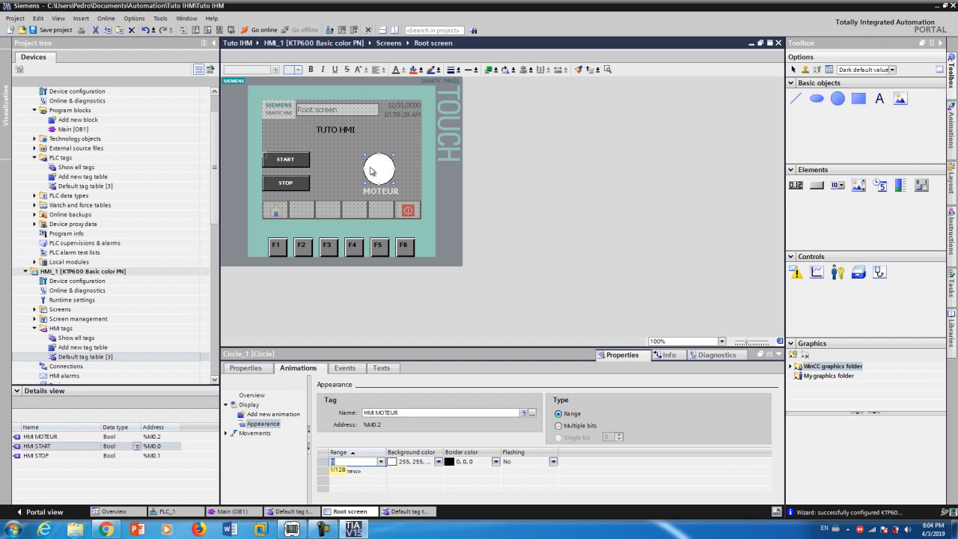
pyautogui.click(440, 462)
pyautogui.click(439, 462)
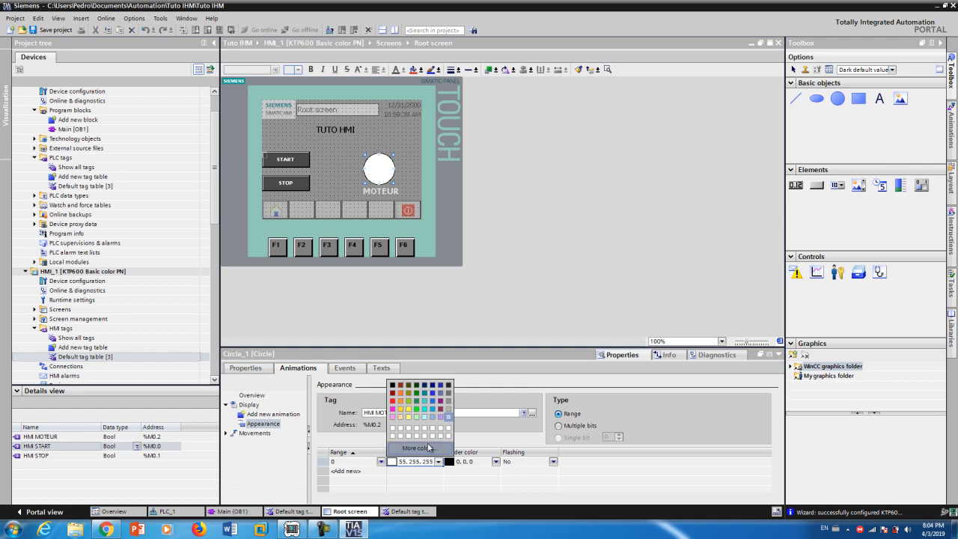
pyautogui.click(392, 401)
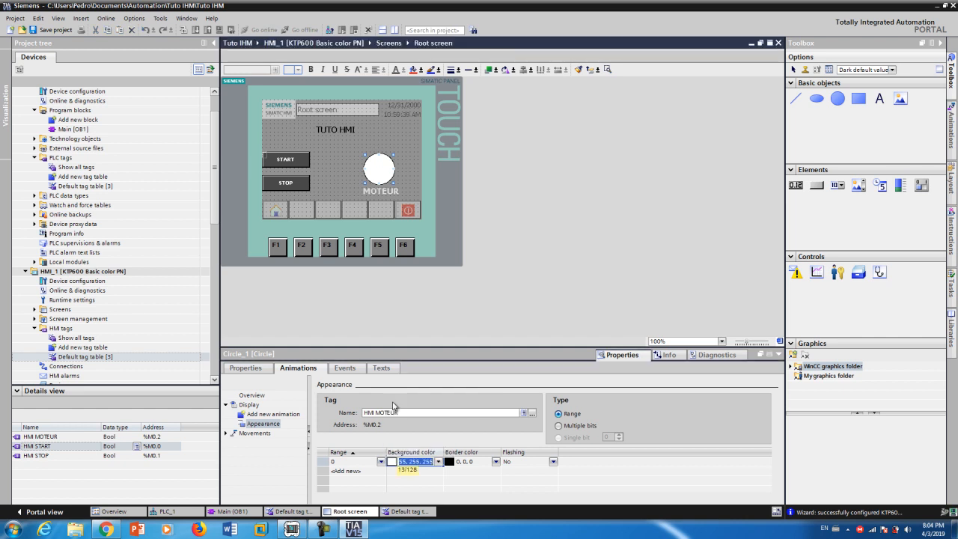
# Add range 1 to the circle's Appearance animation with a light green background colour.
pyautogui.click(347, 472)
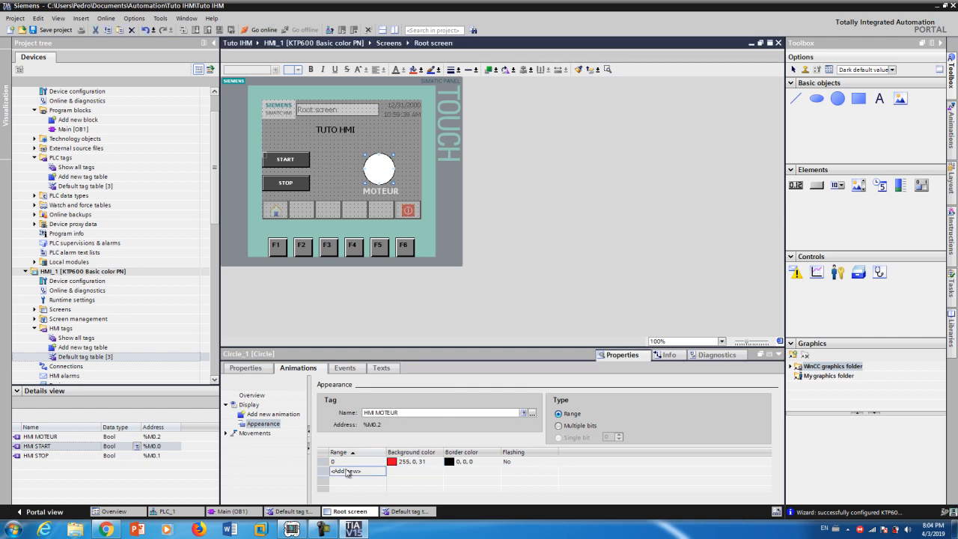
pyautogui.click(340, 472)
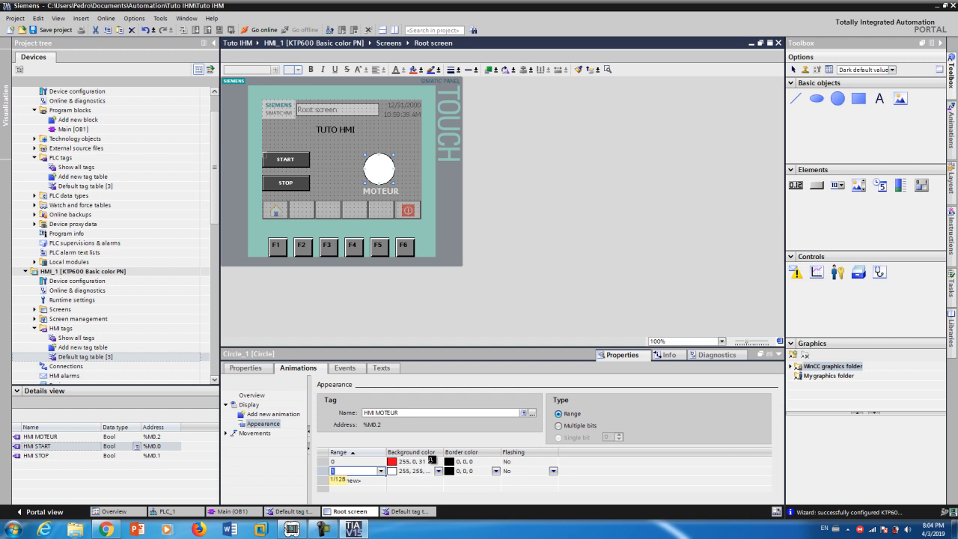
pyautogui.click(438, 472)
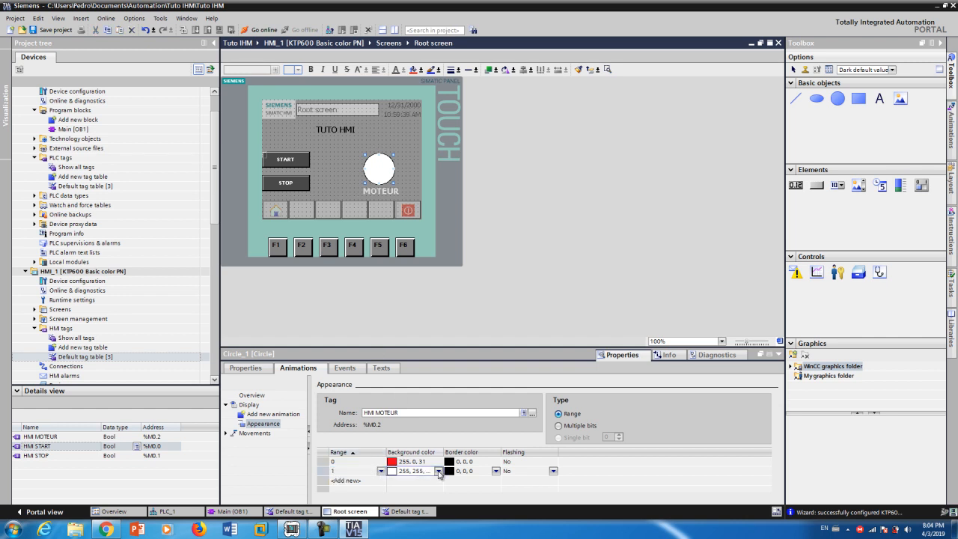
pyautogui.click(438, 471)
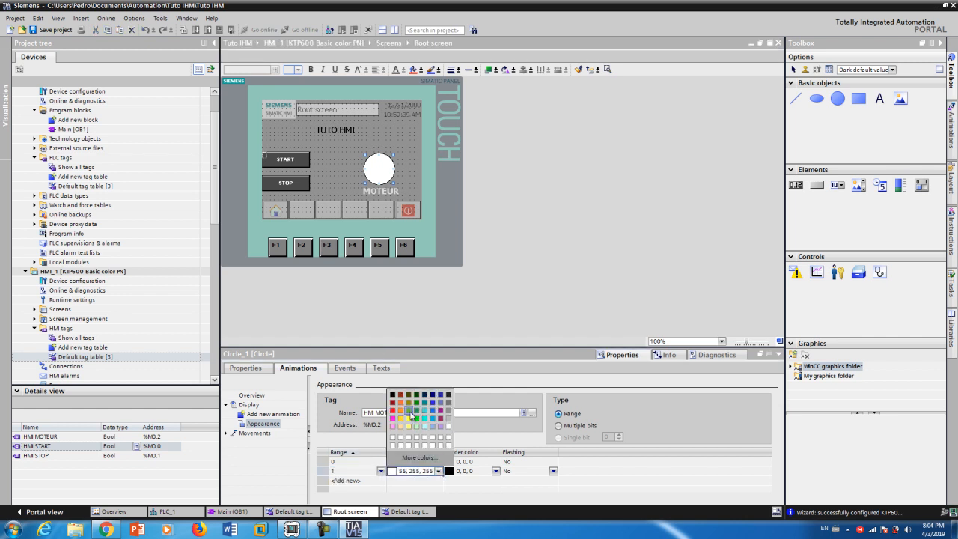
pyautogui.click(409, 418)
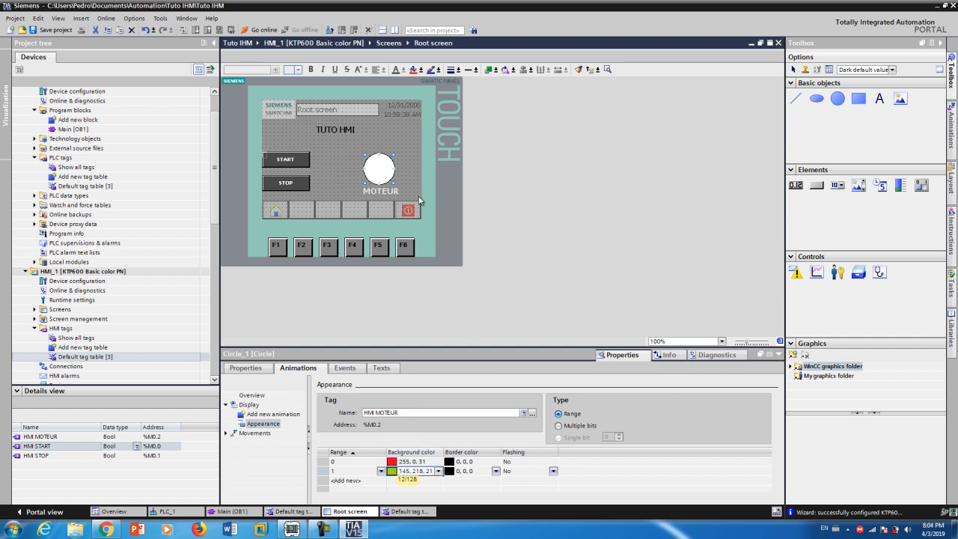
# Open the Press event of the START button for adding a function.
pyautogui.rightClick(299, 158)
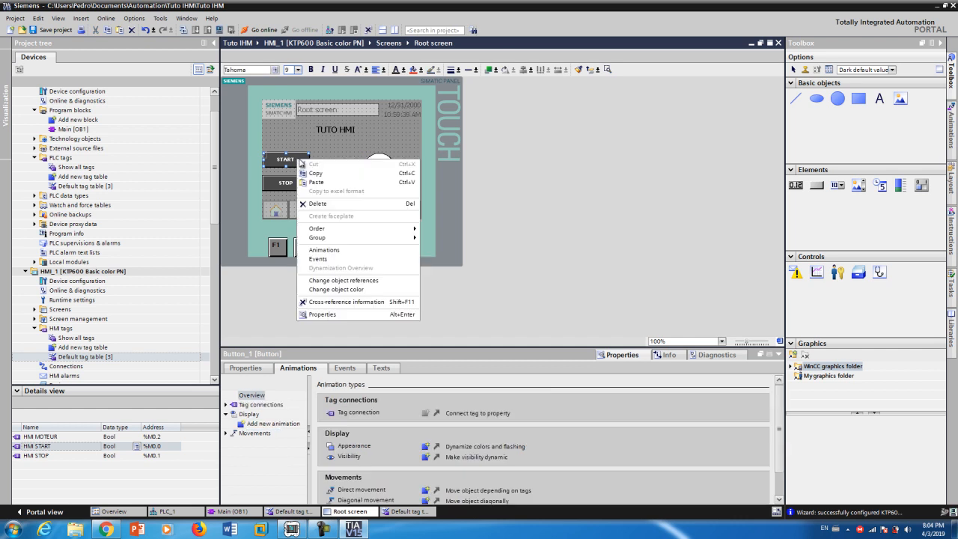
pyautogui.click(329, 260)
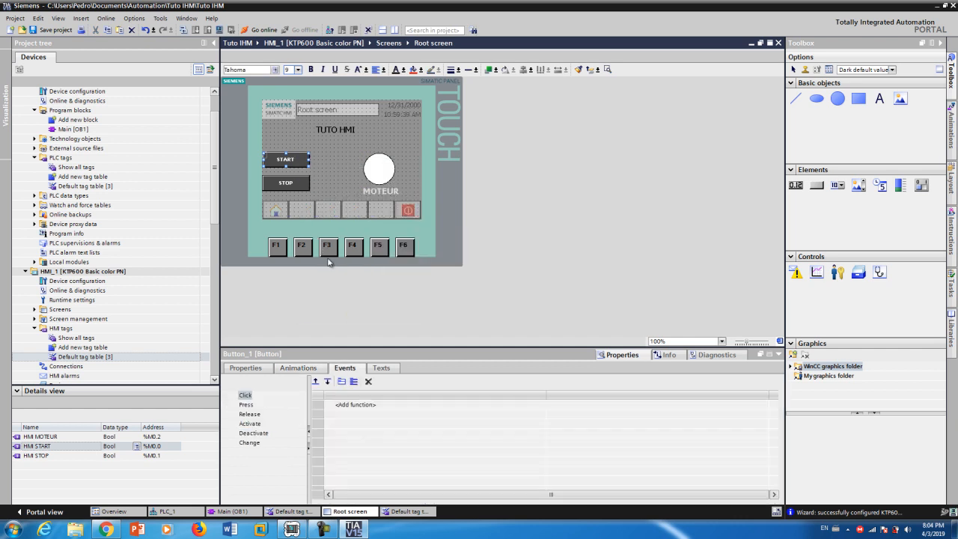
pyautogui.click(247, 405)
pyautogui.click(372, 406)
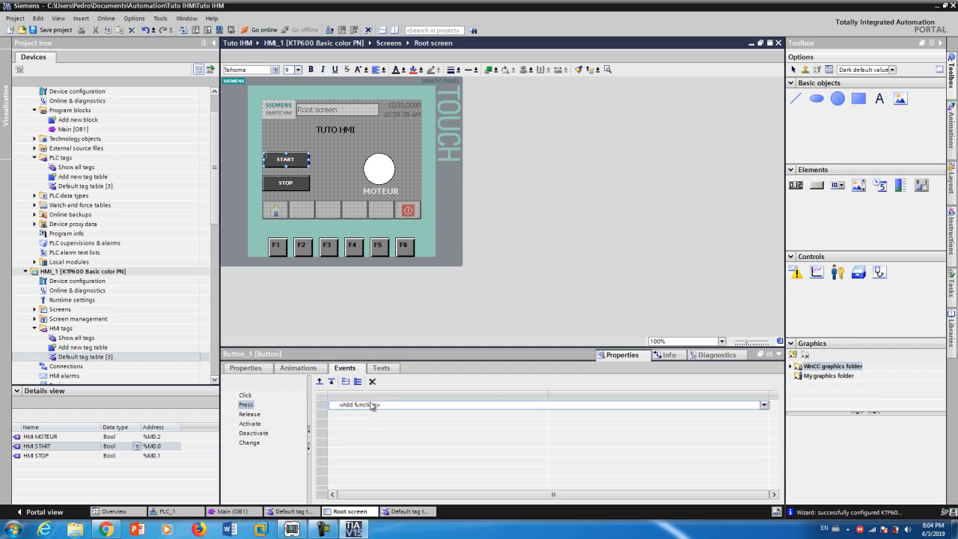
pyautogui.click(764, 406)
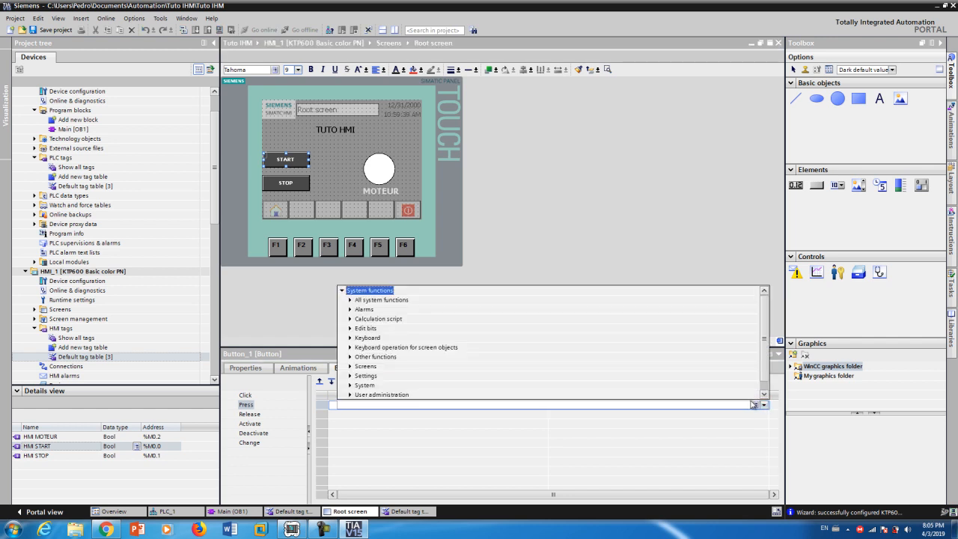
pyautogui.click(764, 394)
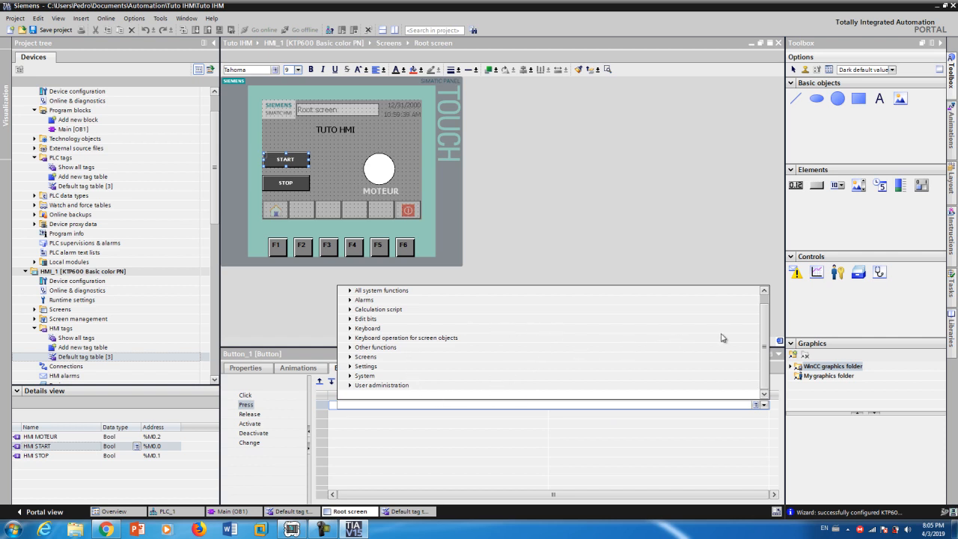
pyautogui.click(763, 294)
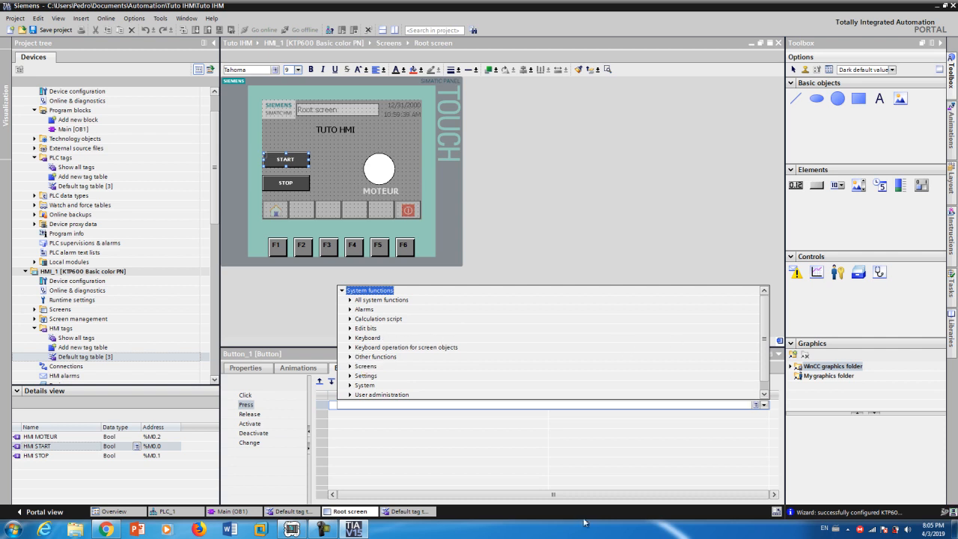
pyautogui.click(323, 529)
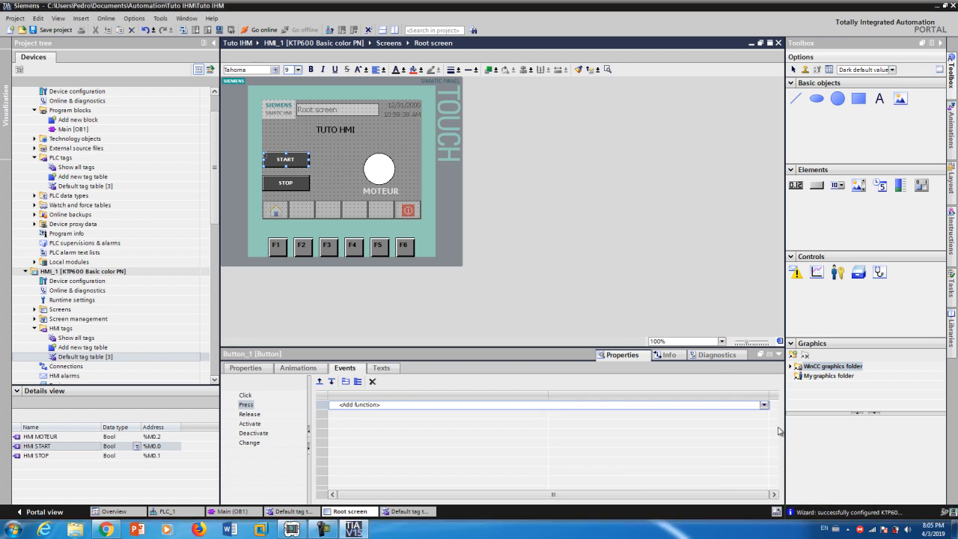
# Add the SetBit function from the Edit bits group to the START button's Press event.
pyautogui.click(764, 405)
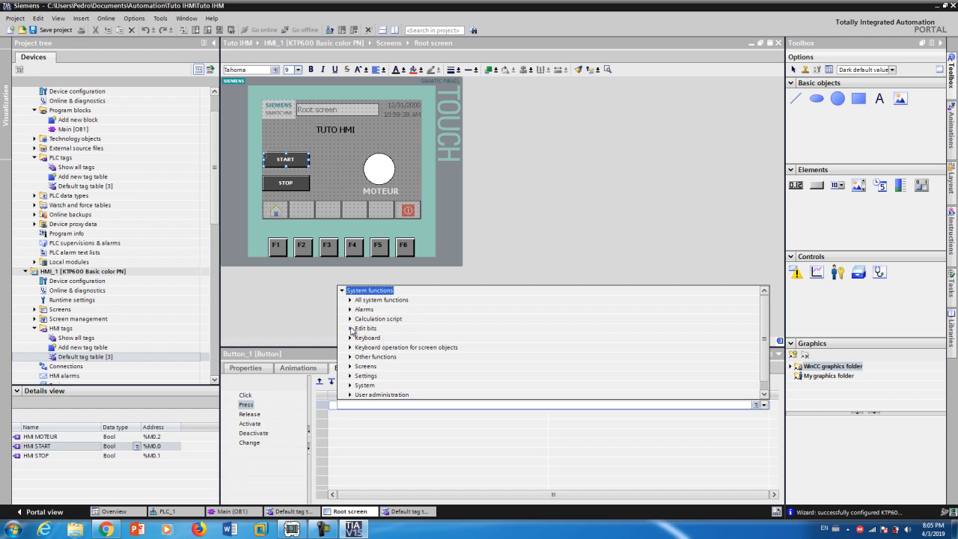
pyautogui.click(350, 329)
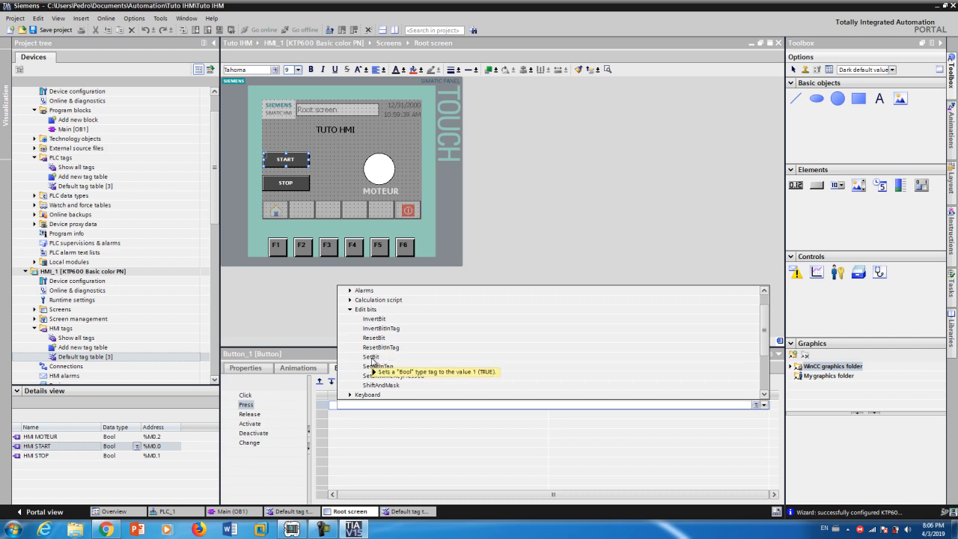
pyautogui.click(371, 358)
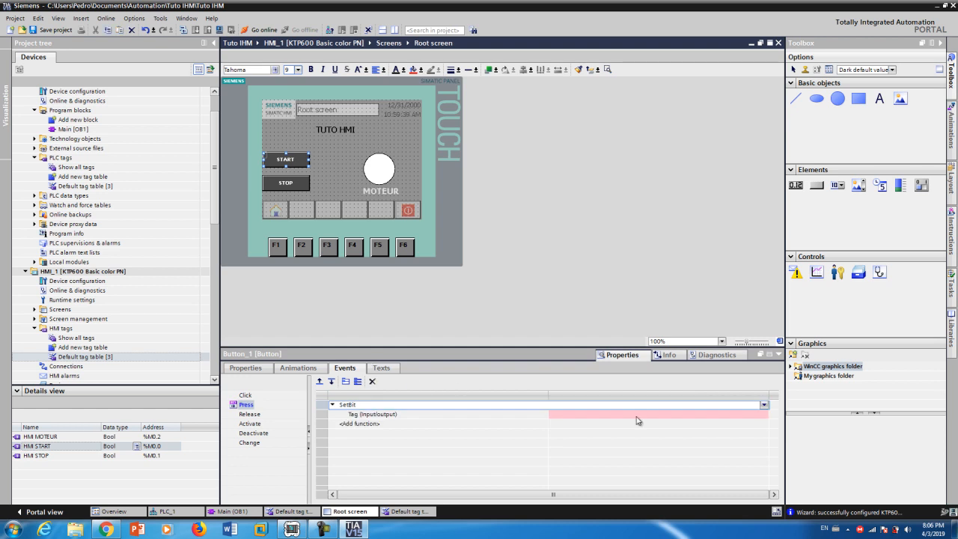
# Assign the HMI START tag to the SetBit function on the START button's Press event.
pyautogui.click(715, 419)
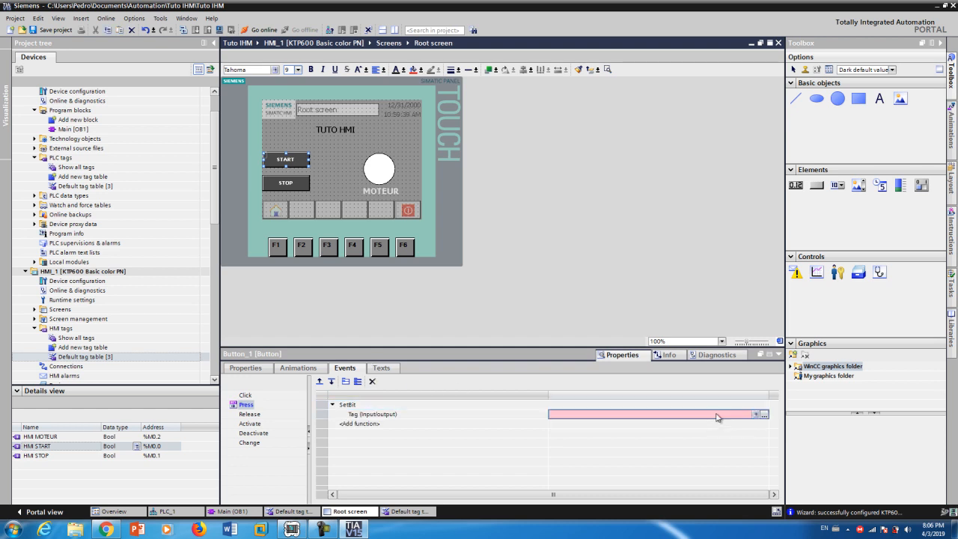
pyautogui.click(764, 416)
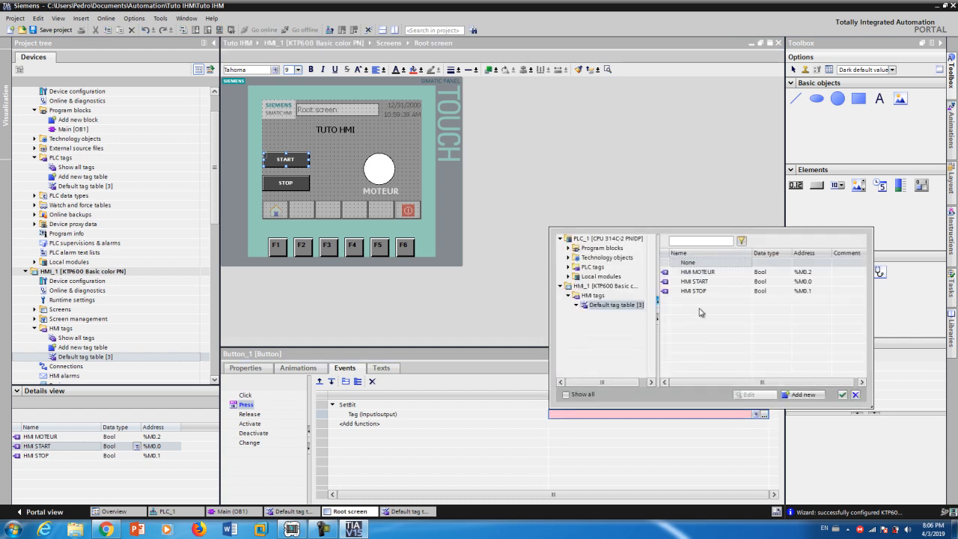
pyautogui.click(711, 284)
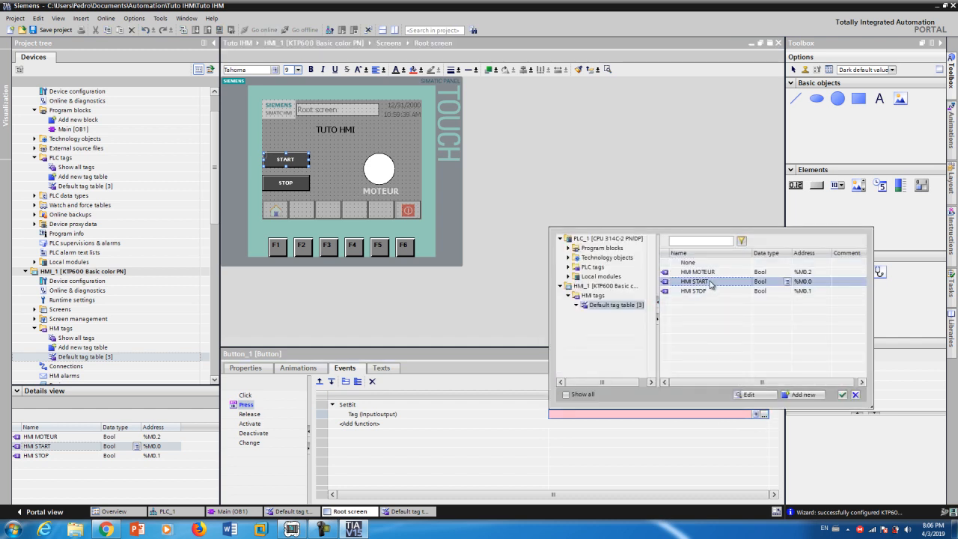
pyautogui.click(841, 396)
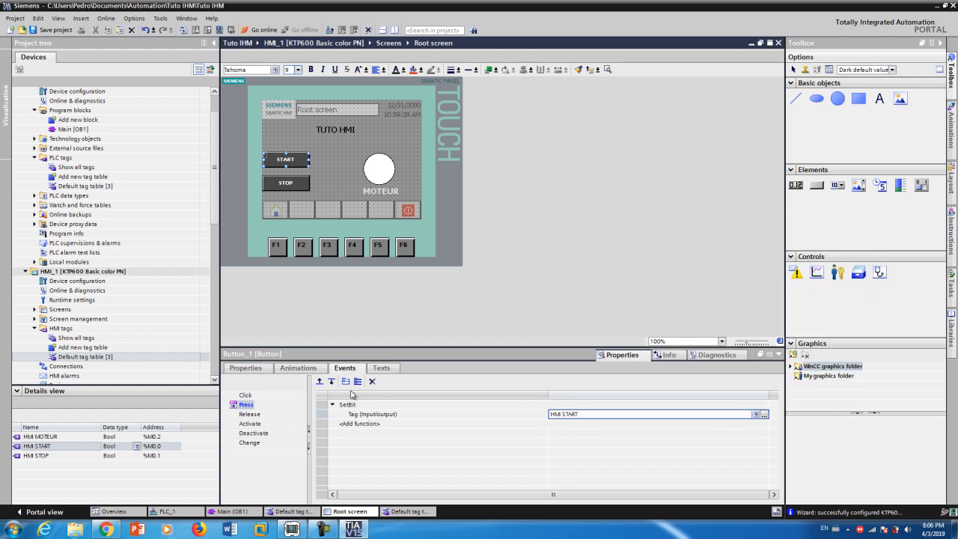
# Add a ResetBit function with the HMI START tag to the START button's Release event.
pyautogui.click(249, 415)
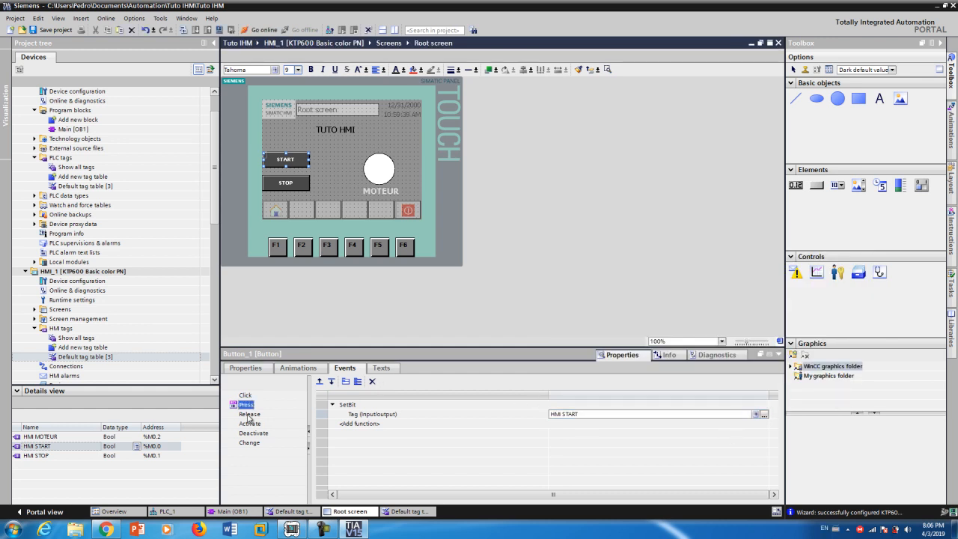
pyautogui.click(383, 406)
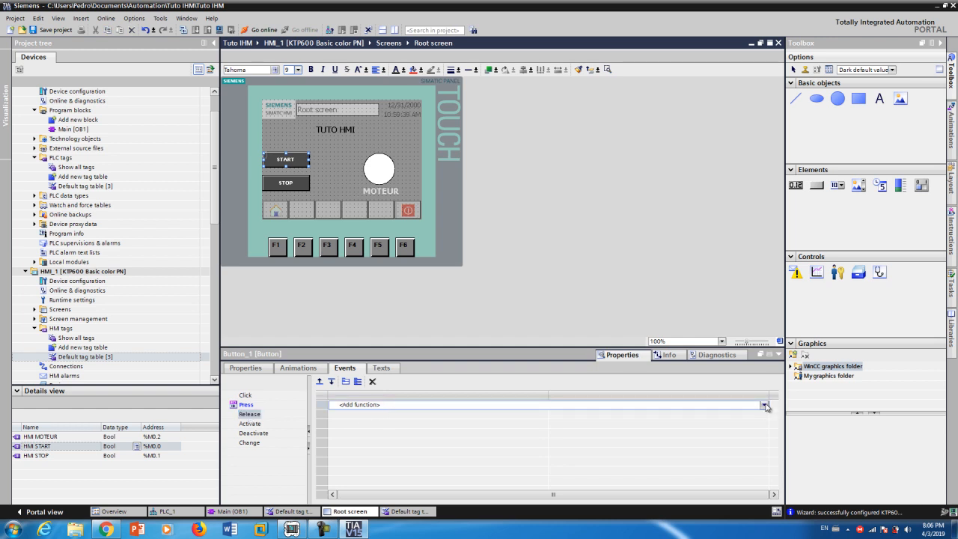
pyautogui.click(765, 406)
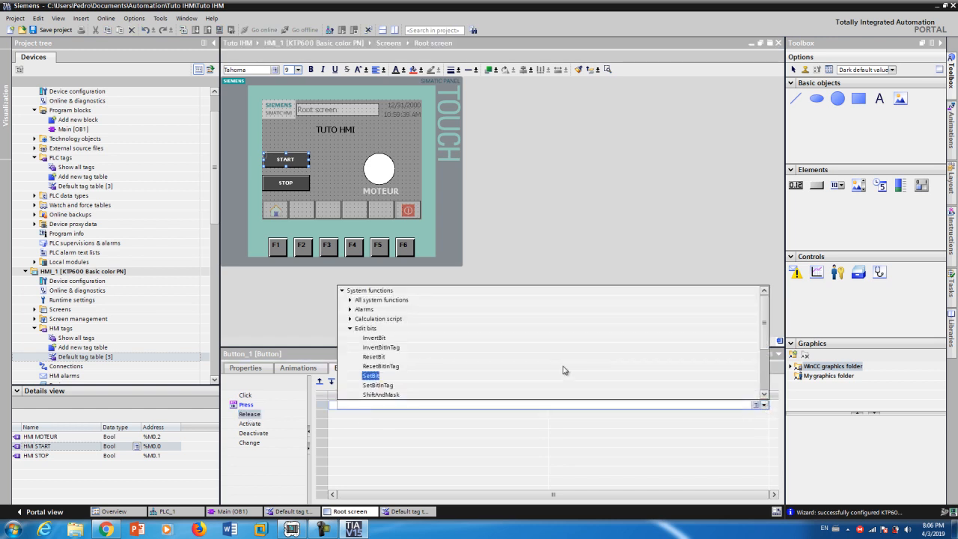
pyautogui.click(375, 357)
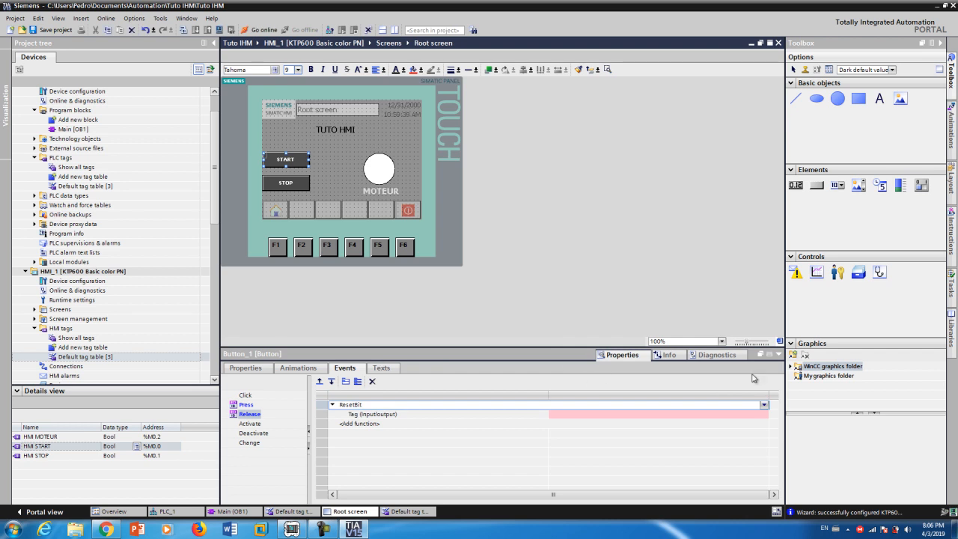
pyautogui.click(761, 416)
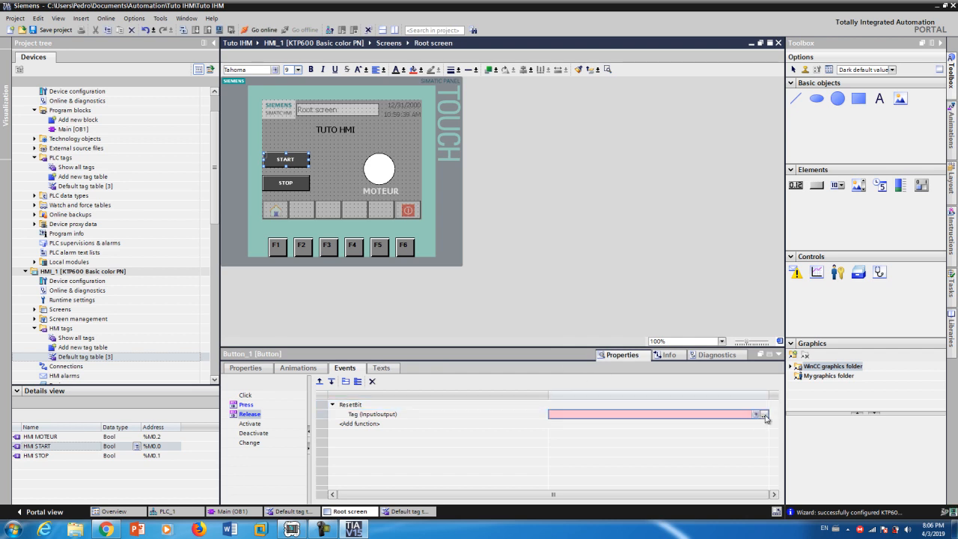
pyautogui.click(765, 415)
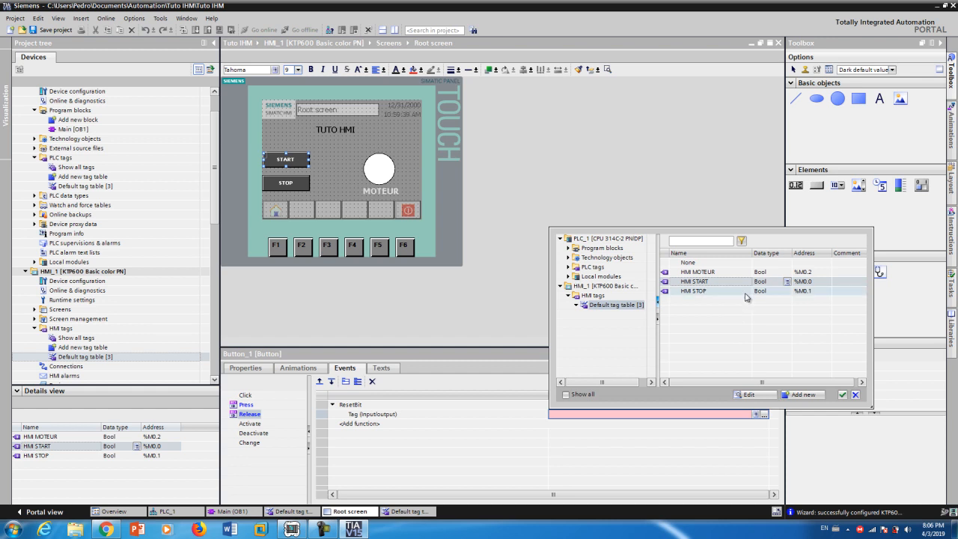
pyautogui.click(844, 395)
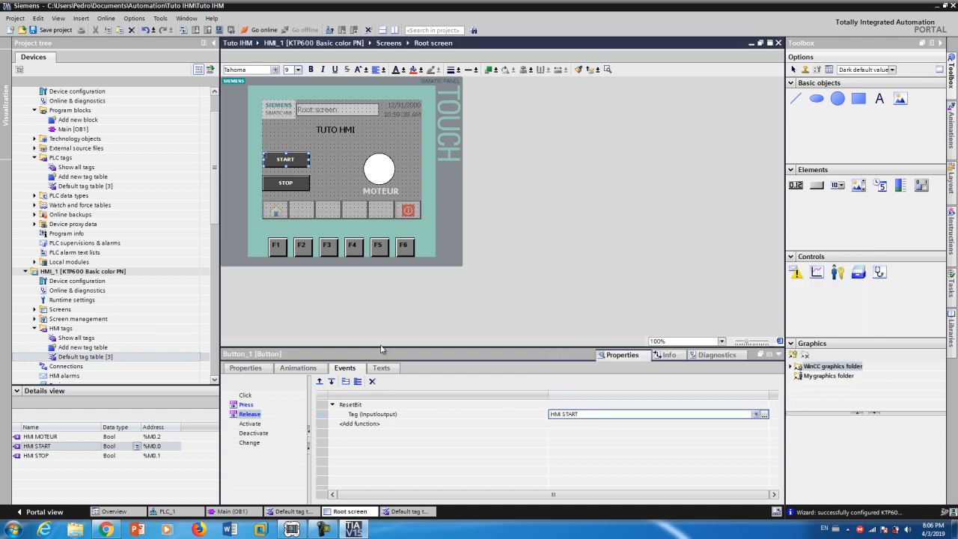
# Add a SetBit function with the HMI STOP tag to the STOP button's Press event.
pyautogui.click(292, 185)
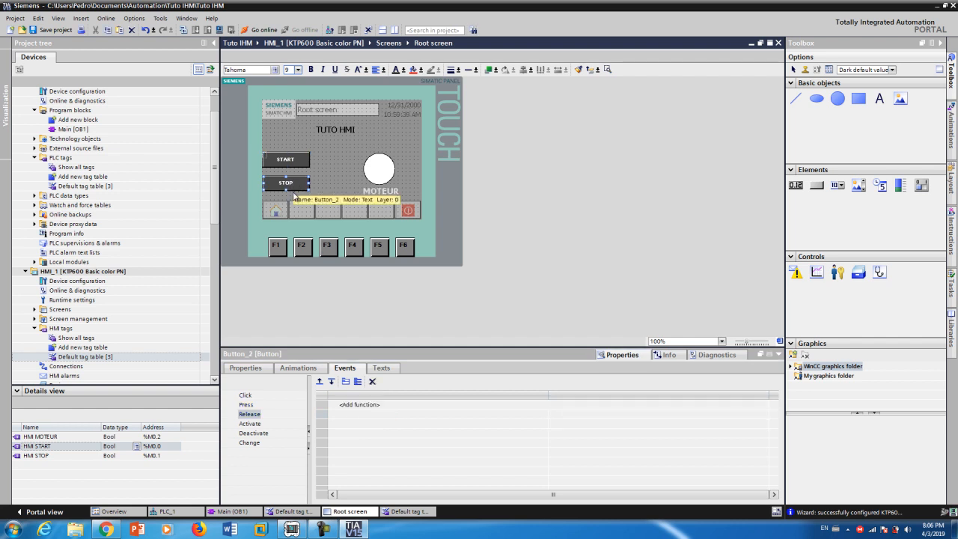
pyautogui.click(246, 405)
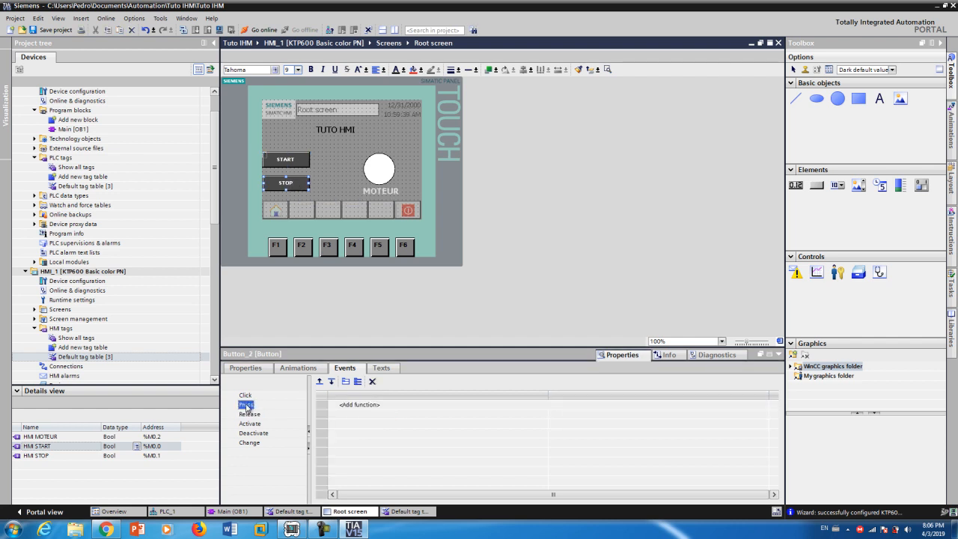
pyautogui.click(521, 404)
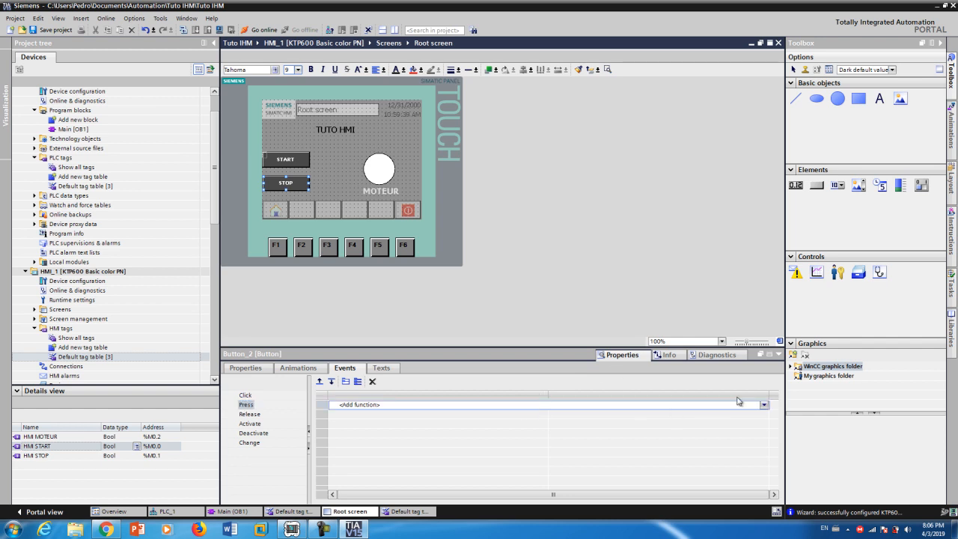
pyautogui.click(764, 407)
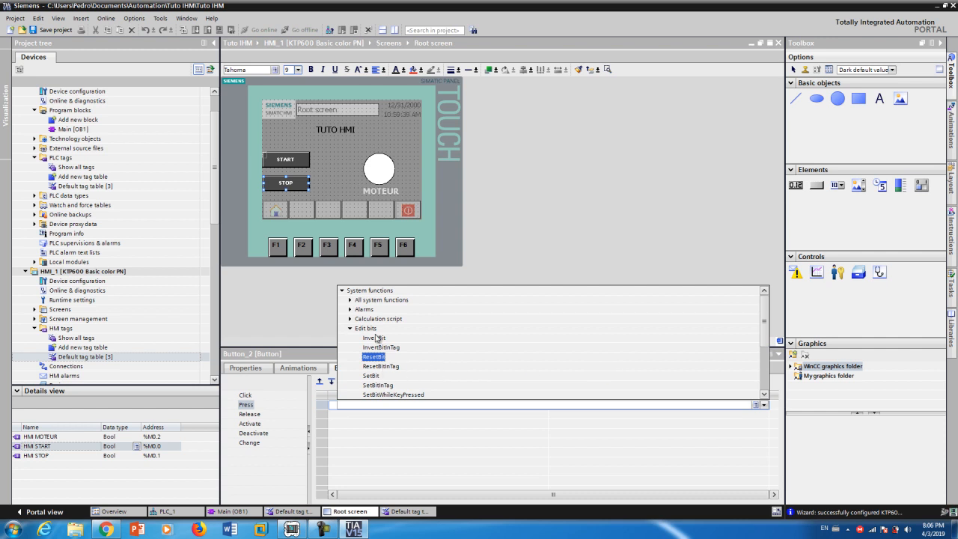
pyautogui.click(372, 376)
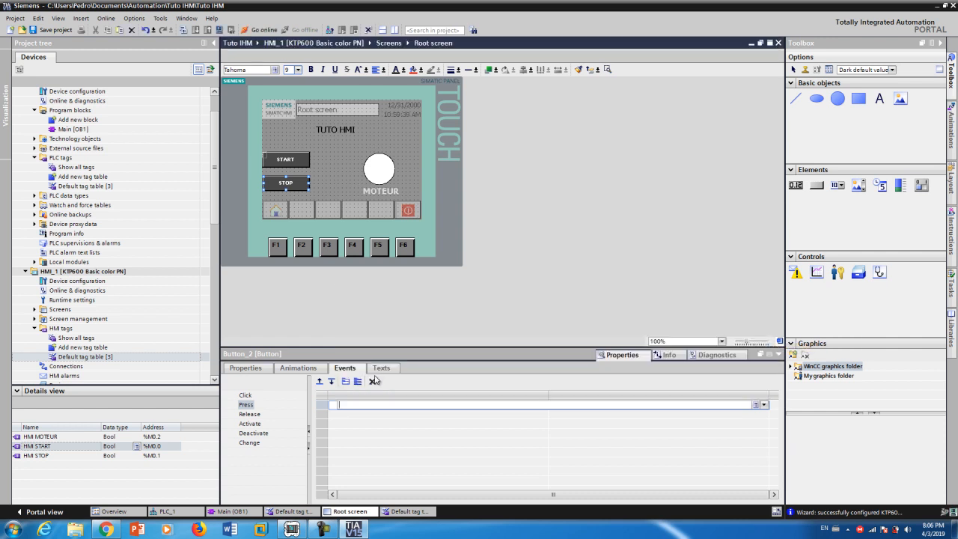
pyautogui.click(763, 415)
pyautogui.click(763, 414)
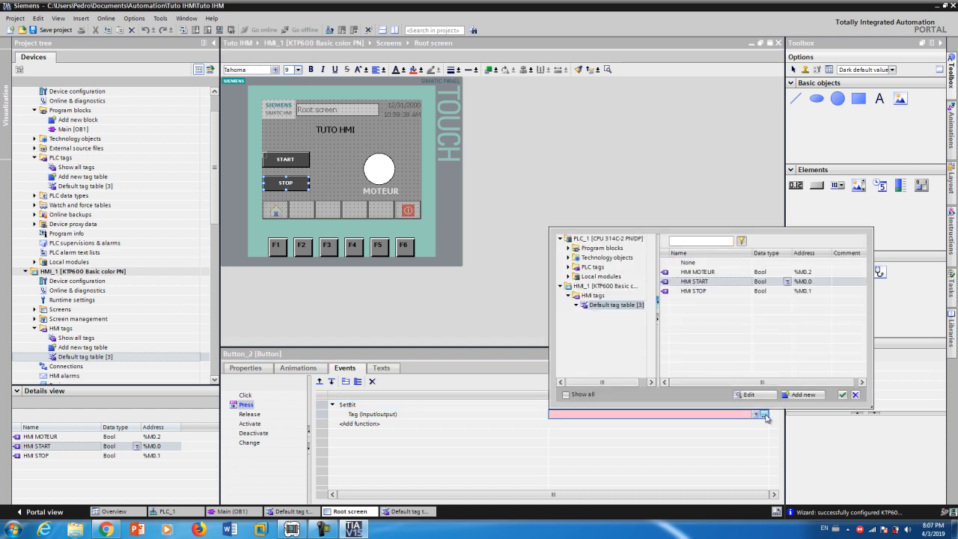
pyautogui.click(708, 291)
pyautogui.click(842, 394)
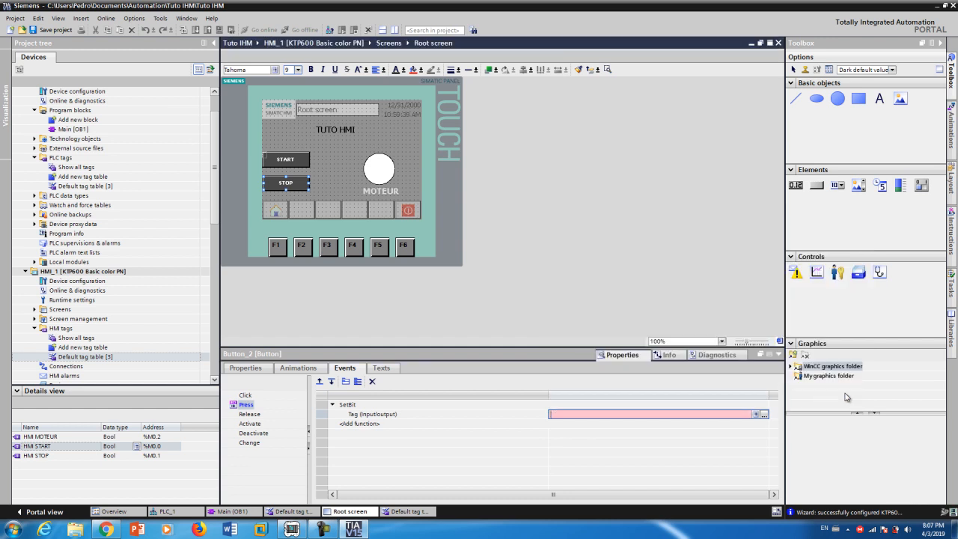
# Add a ResetBit function with the HMI STOP tag to the STOP button's Release event.
pyautogui.click(249, 415)
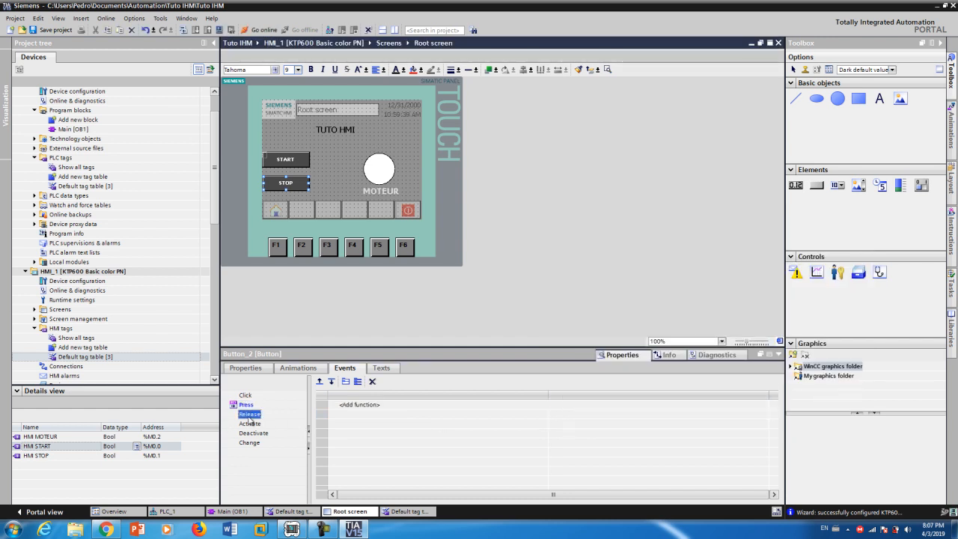
pyautogui.click(552, 408)
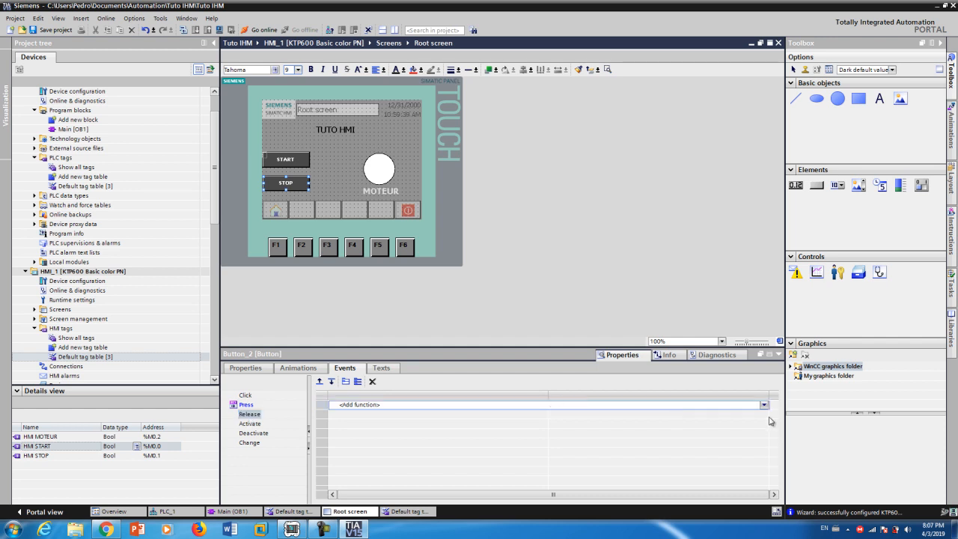
pyautogui.click(764, 405)
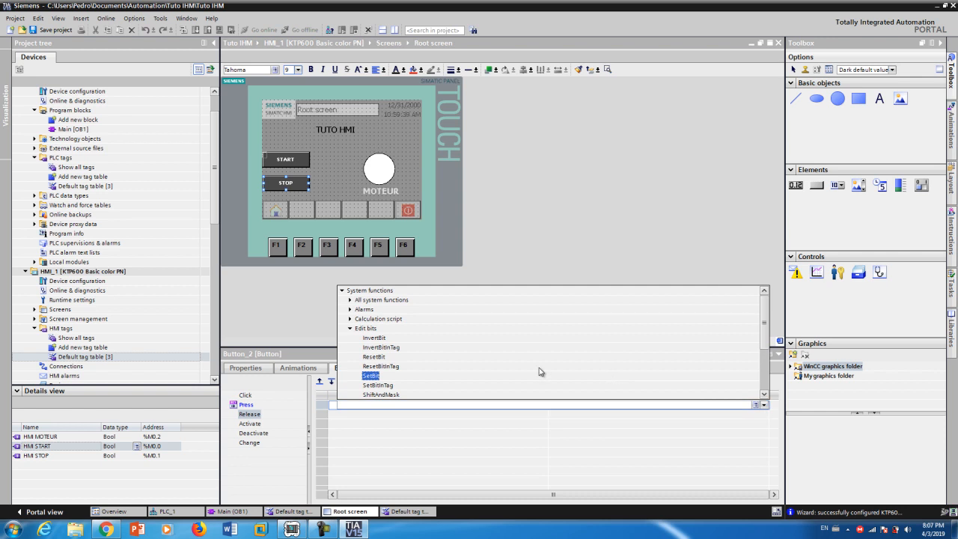
pyautogui.click(378, 356)
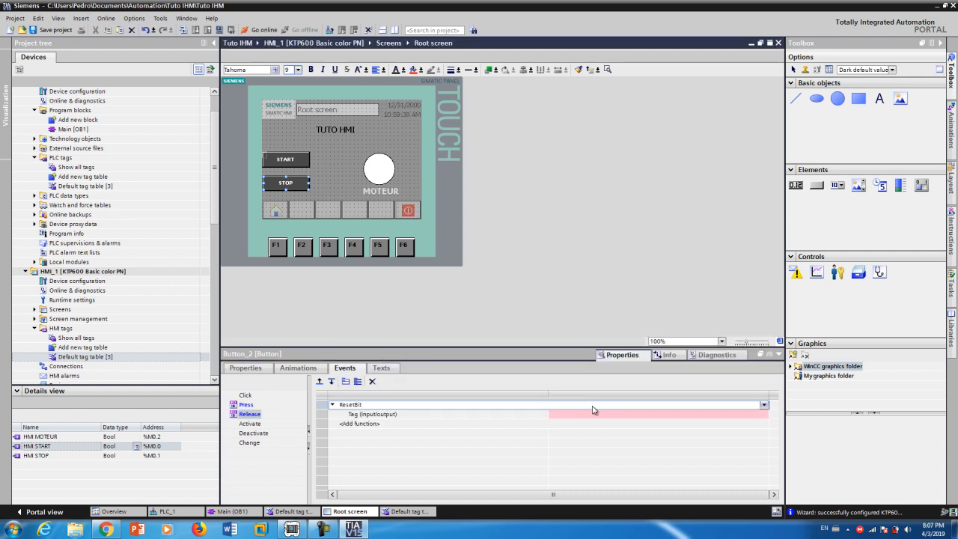
pyautogui.click(765, 417)
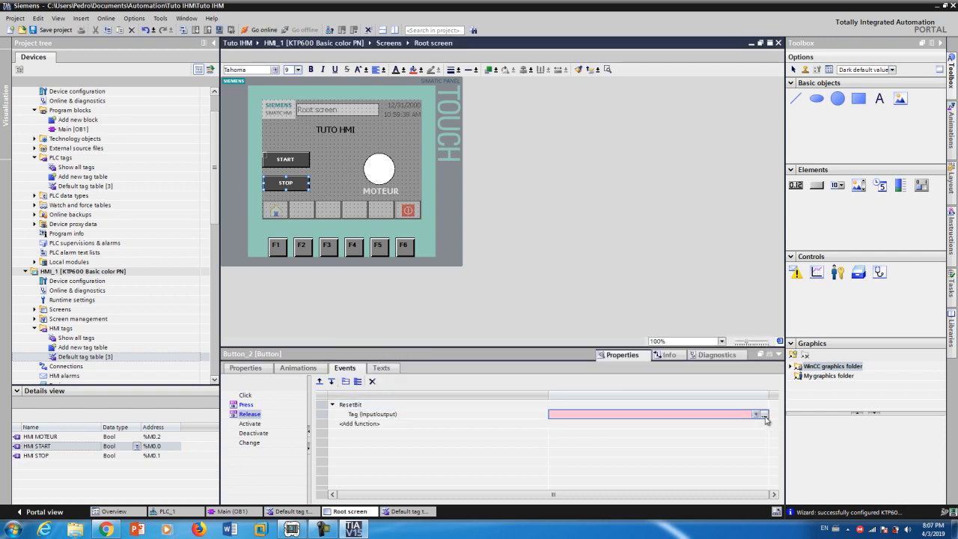
pyautogui.click(765, 417)
pyautogui.click(765, 417)
pyautogui.click(765, 417)
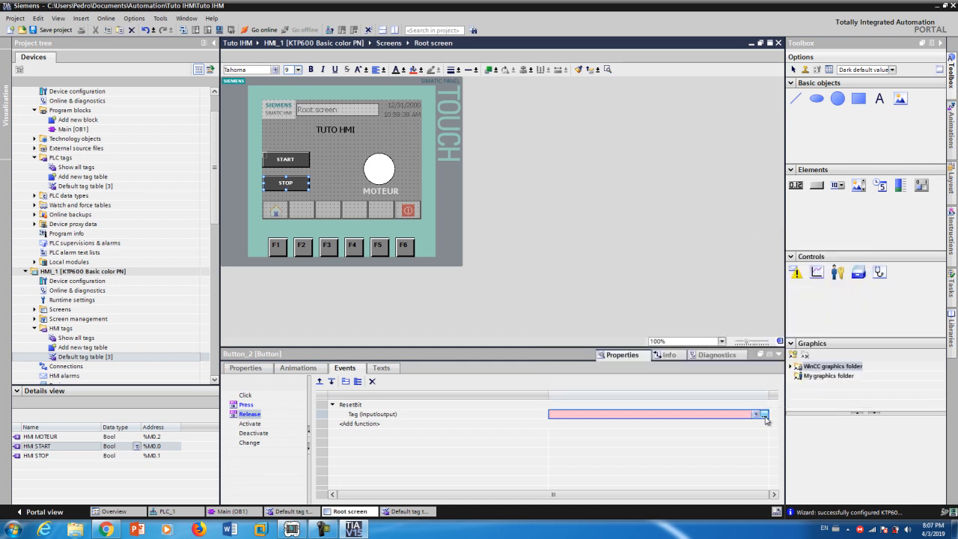
pyautogui.click(763, 414)
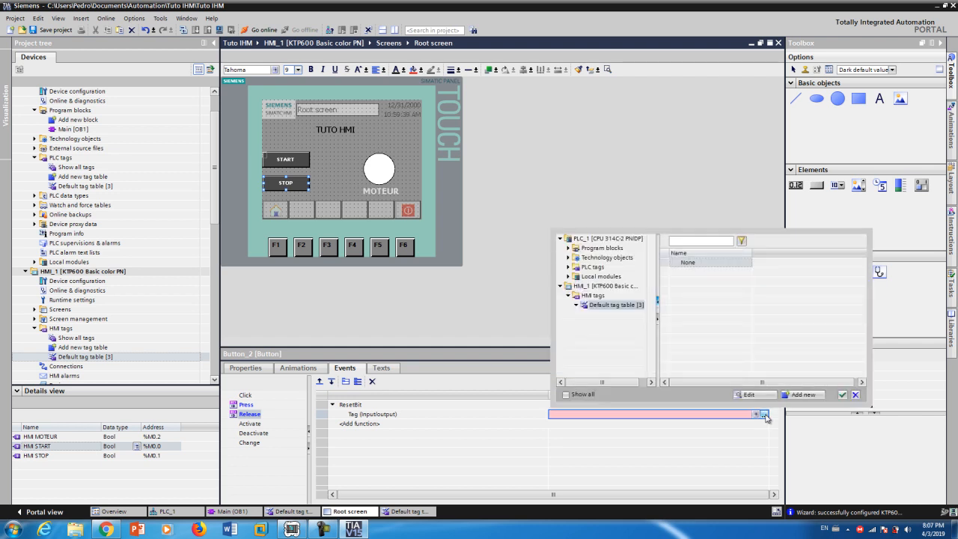
pyautogui.click(692, 293)
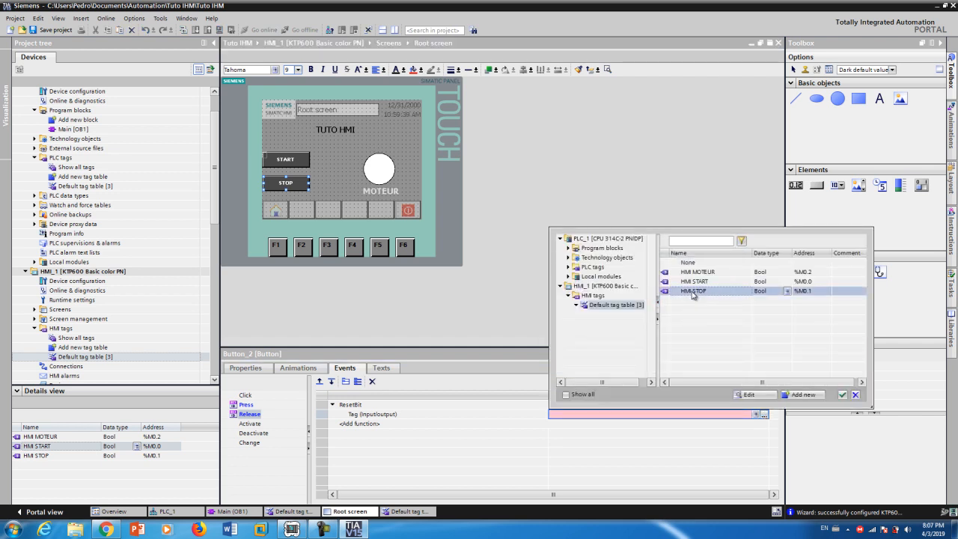
pyautogui.click(842, 395)
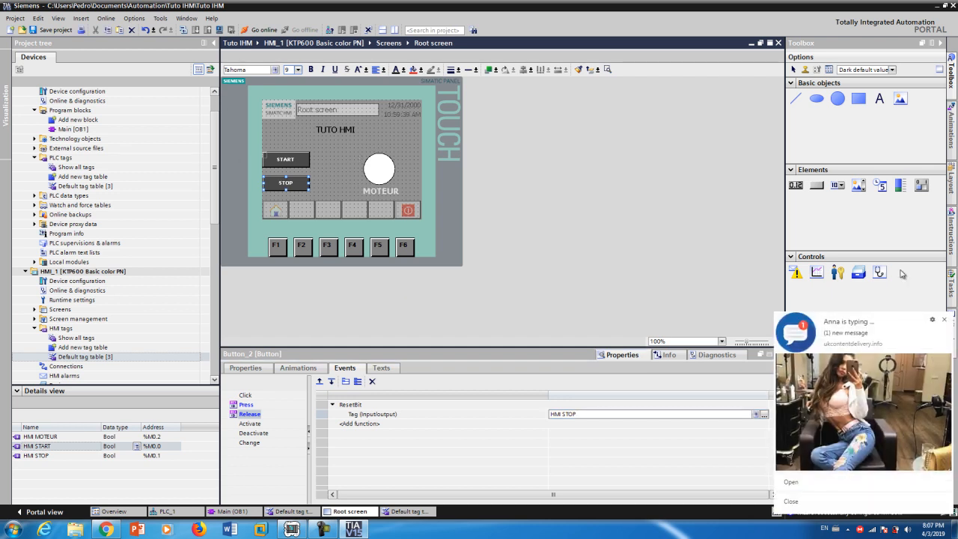
pyautogui.click(946, 322)
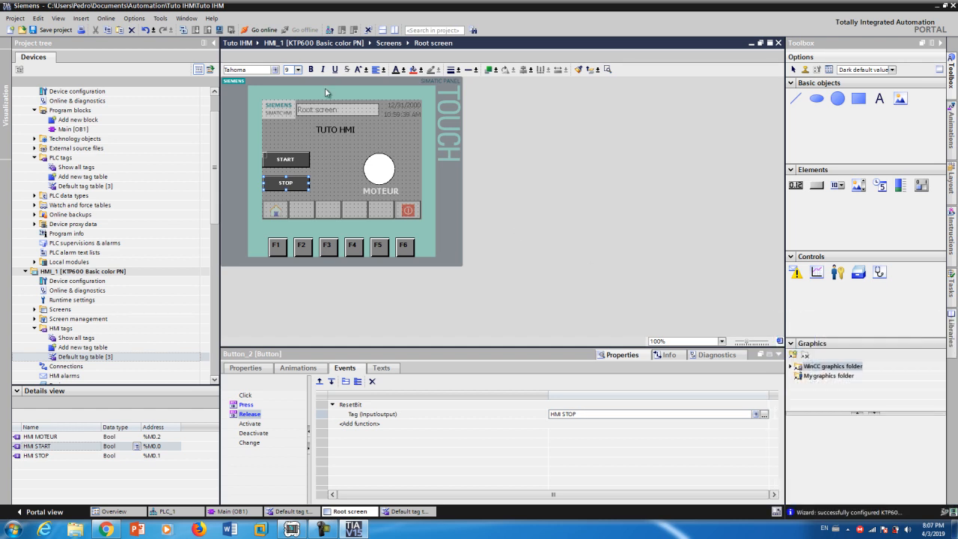
# Try to compile HMI_1 and start its simulation.
pyautogui.click(219, 30)
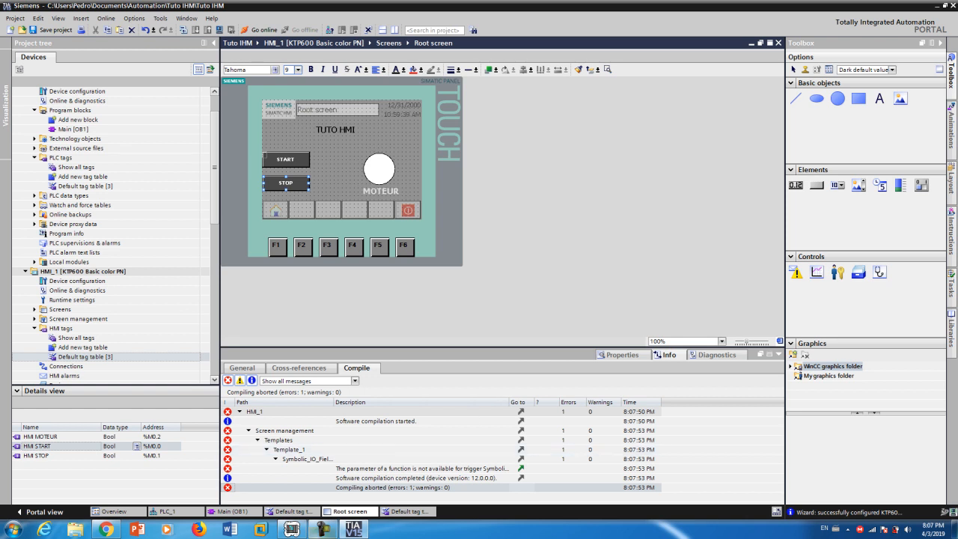
pyautogui.click(327, 530)
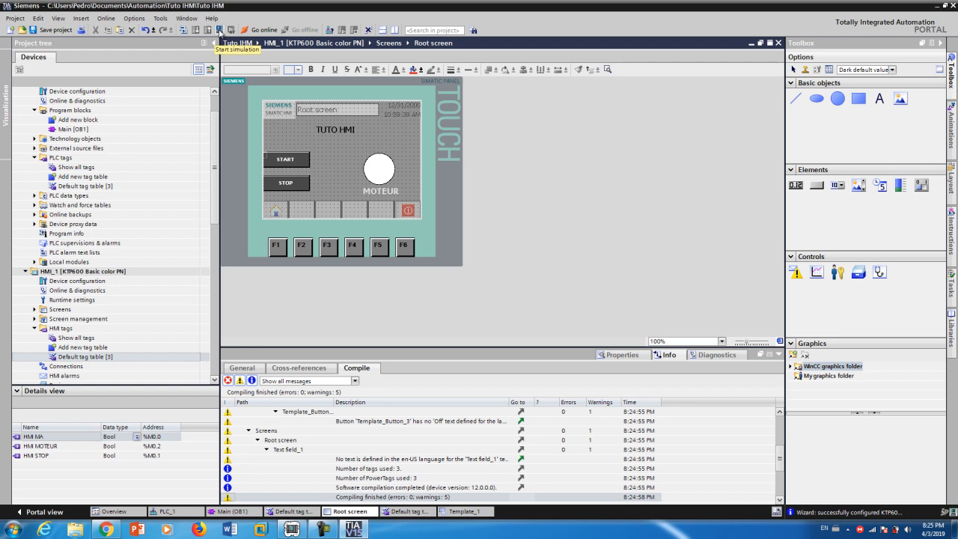
# Start the HMI simulation with the Root screen and move the RT Simulator window over the screen editor.
pyautogui.click(219, 30)
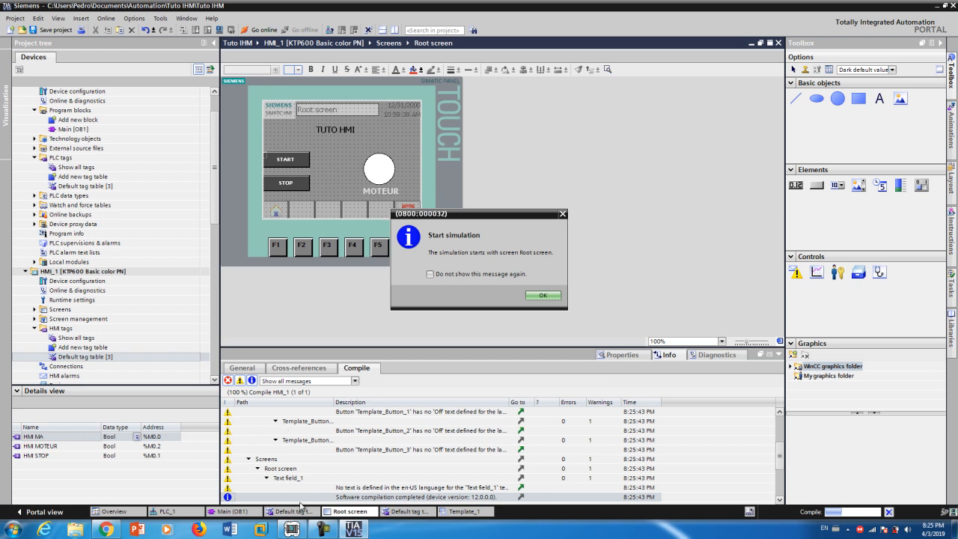
pyautogui.click(539, 295)
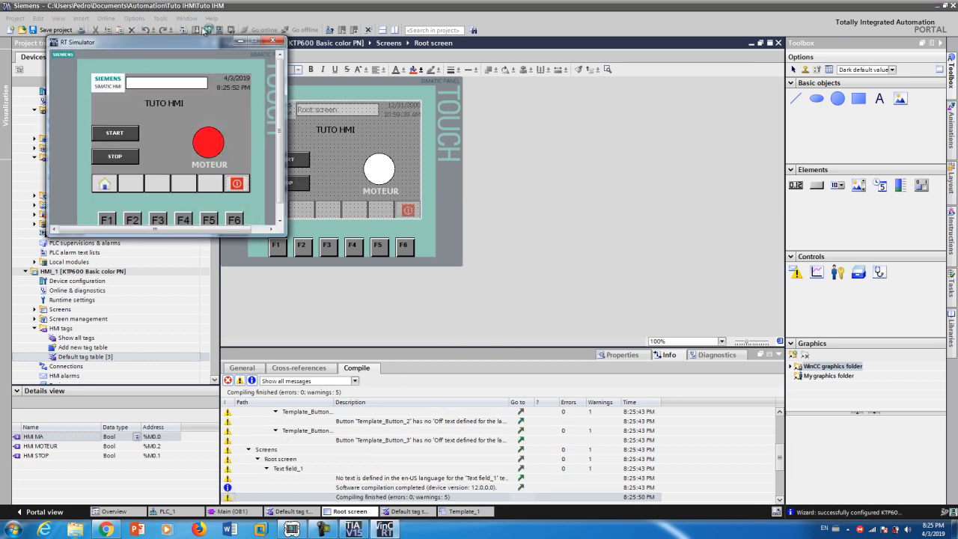
pyautogui.moveTo(219, 47); pyautogui.dragTo(412, 115)
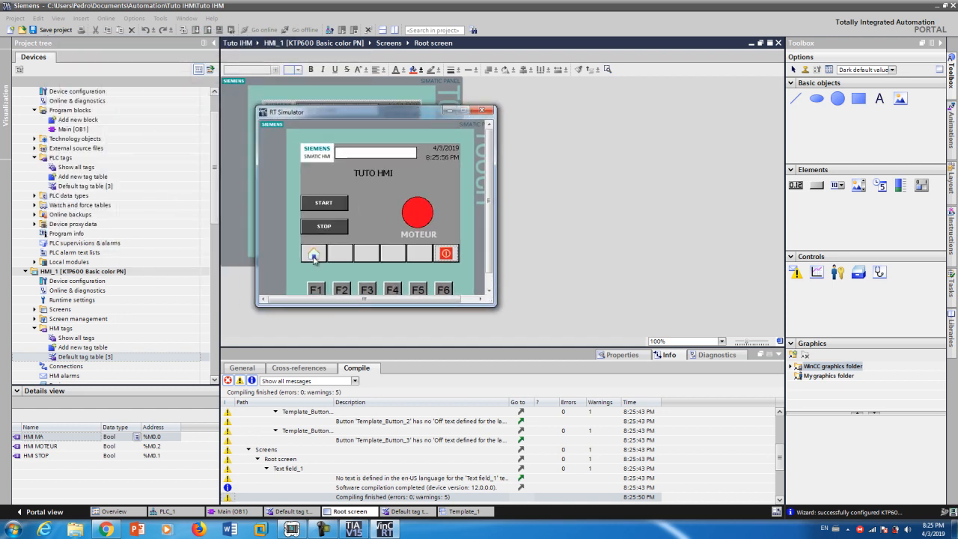
# Test the motor control in the simulator by operating START and STOP alternately, finishing with START.
pyautogui.click(324, 203)
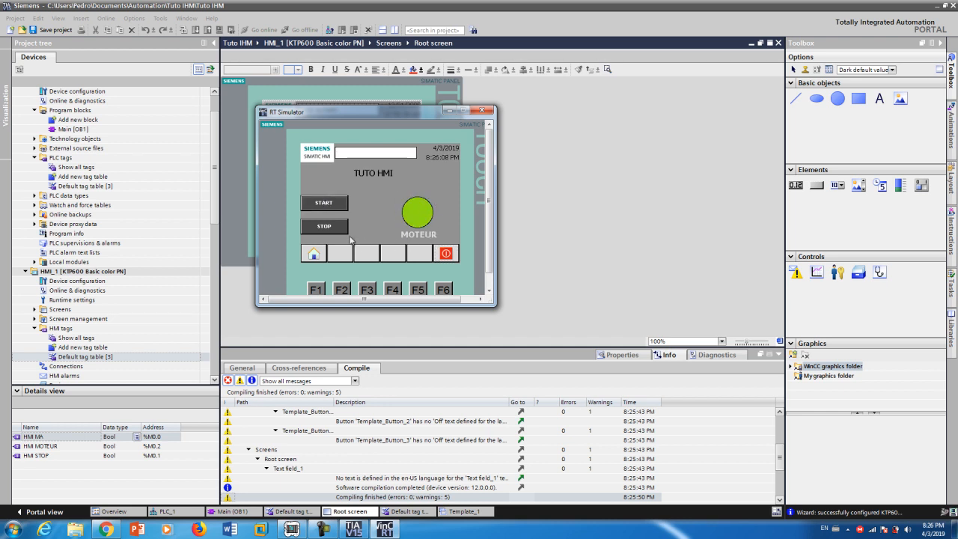
pyautogui.click(336, 227)
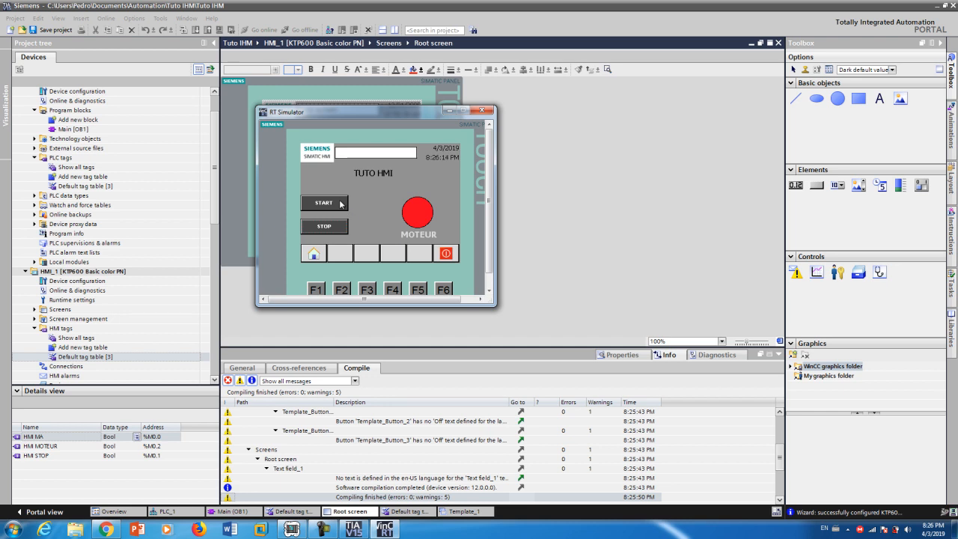
pyautogui.click(341, 204)
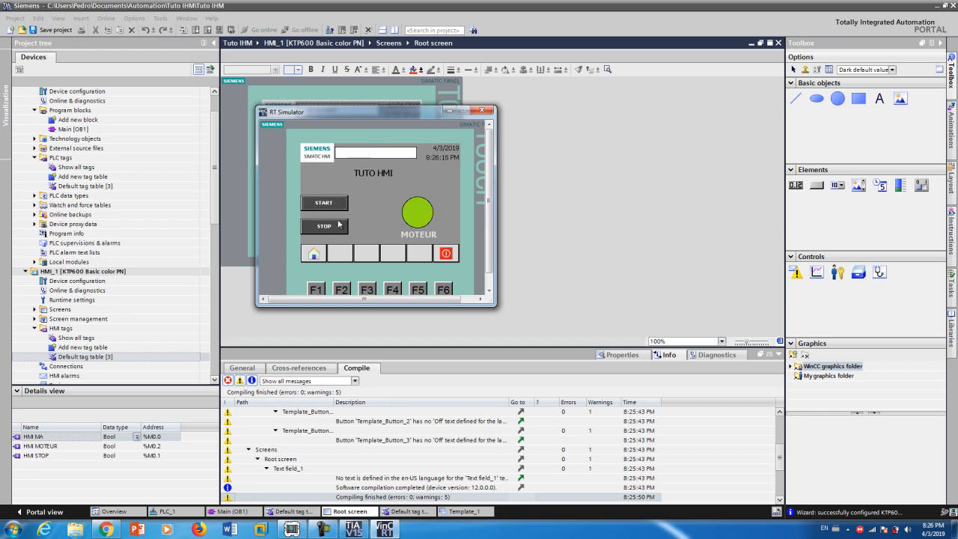
pyautogui.click(338, 226)
pyautogui.click(335, 204)
pyautogui.click(336, 226)
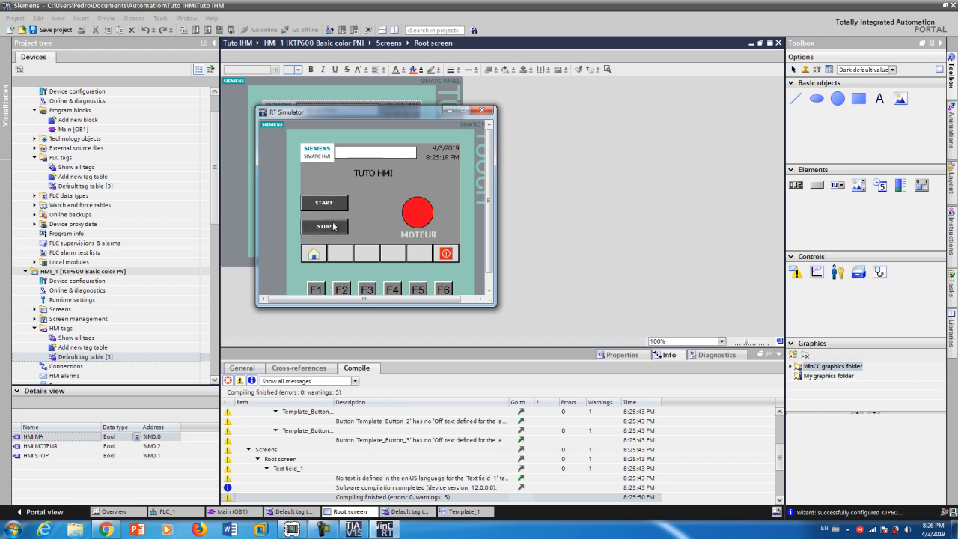
pyautogui.click(326, 202)
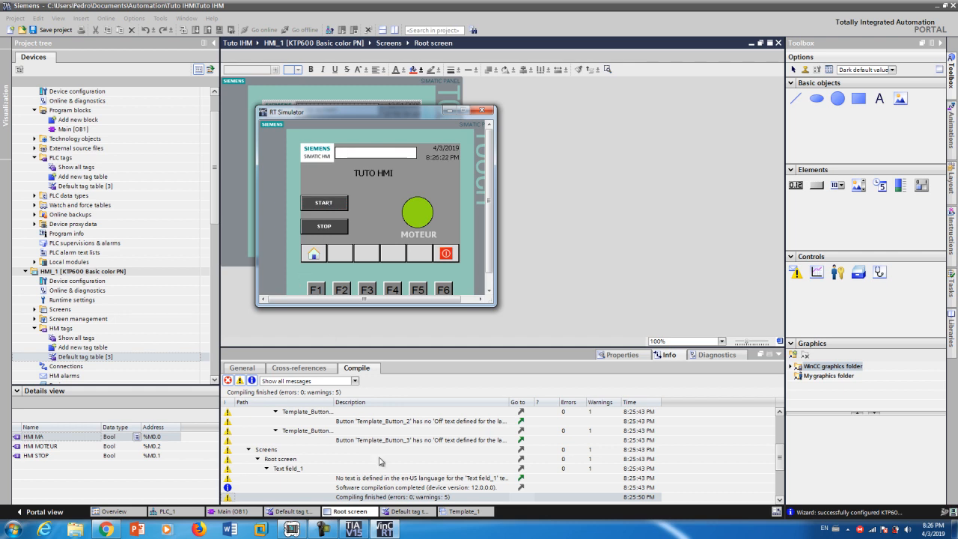
pyautogui.click(322, 529)
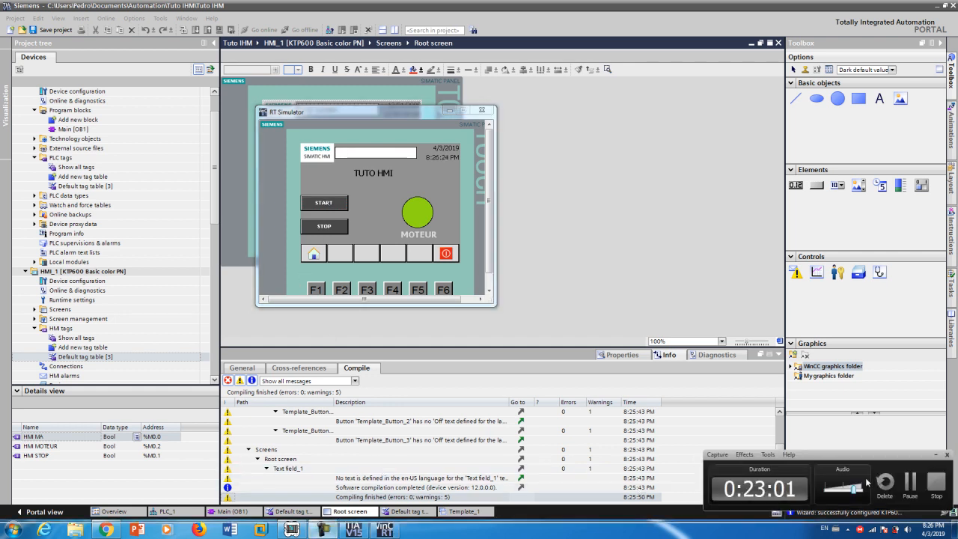
pyautogui.click(934, 483)
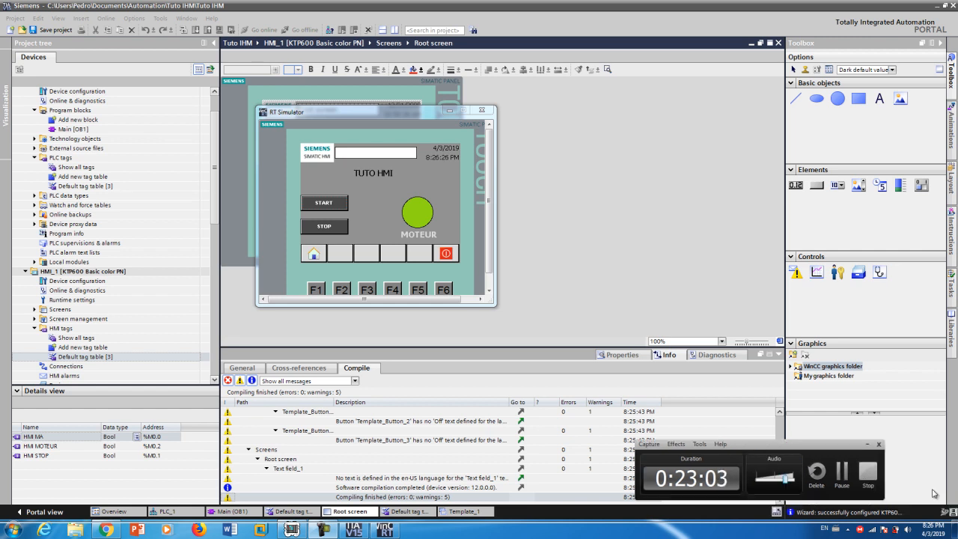